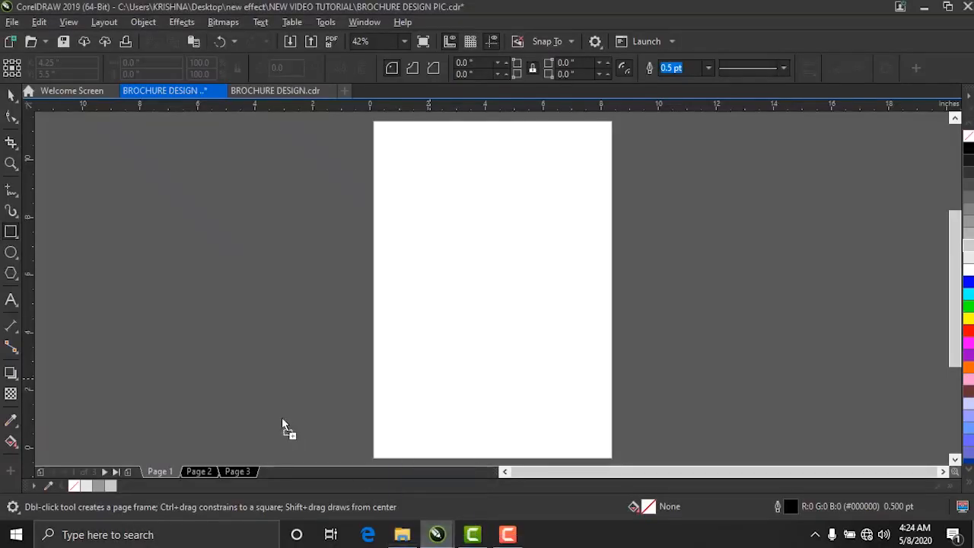
Step: Scale the imported portrait photo down to about 2.64 by 2.39 inches within the page
scroll(387, 311, down, 4)
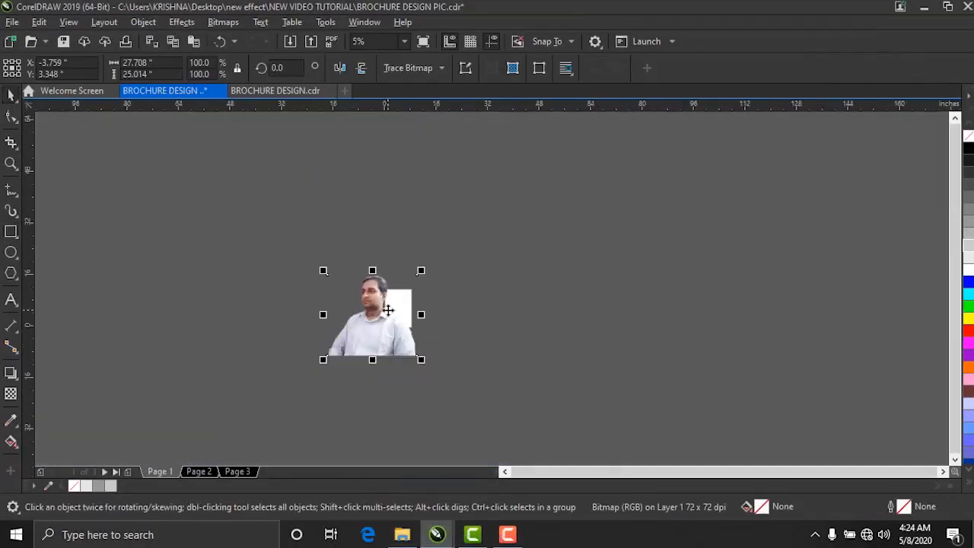
scroll(409, 289, up, 2)
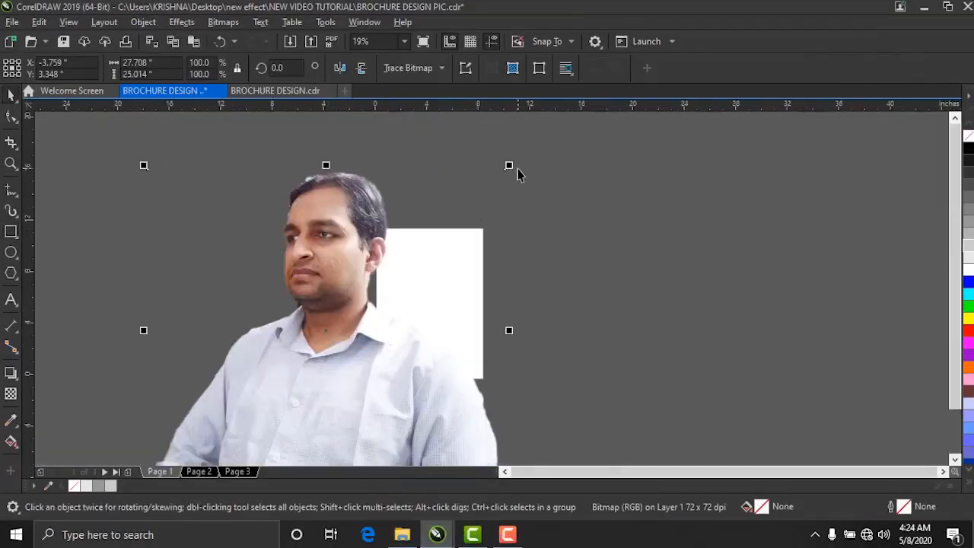
drag(508, 165, 420, 282)
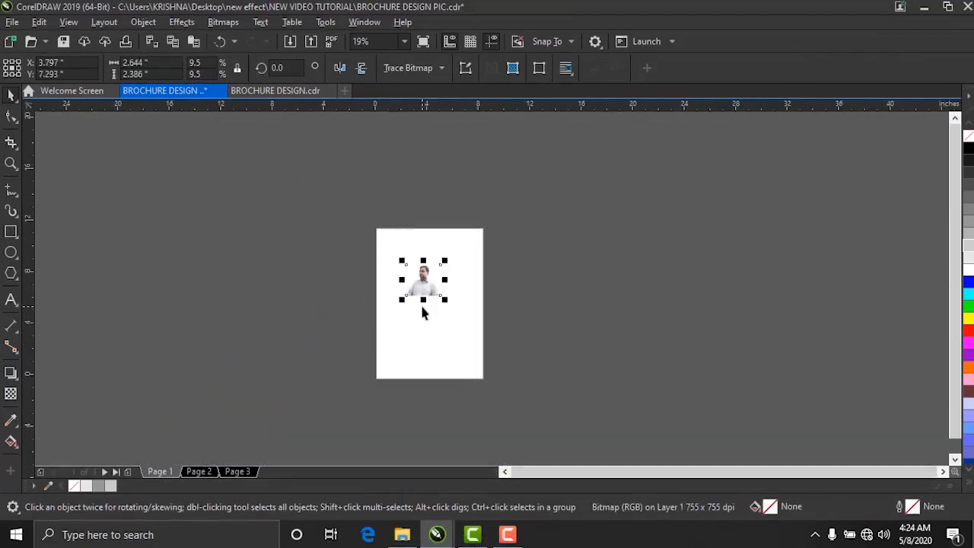
scroll(420, 282, up, 2)
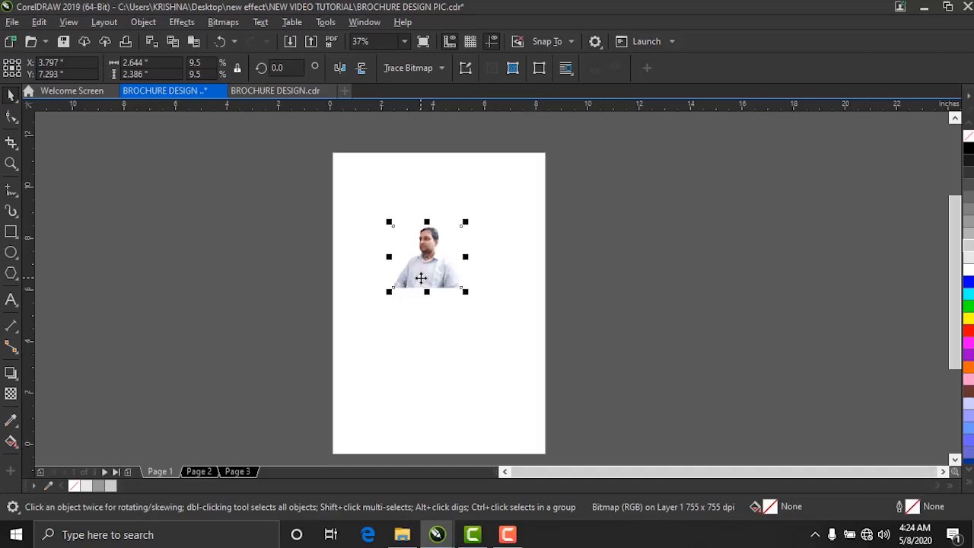
scroll(427, 236, up, 2)
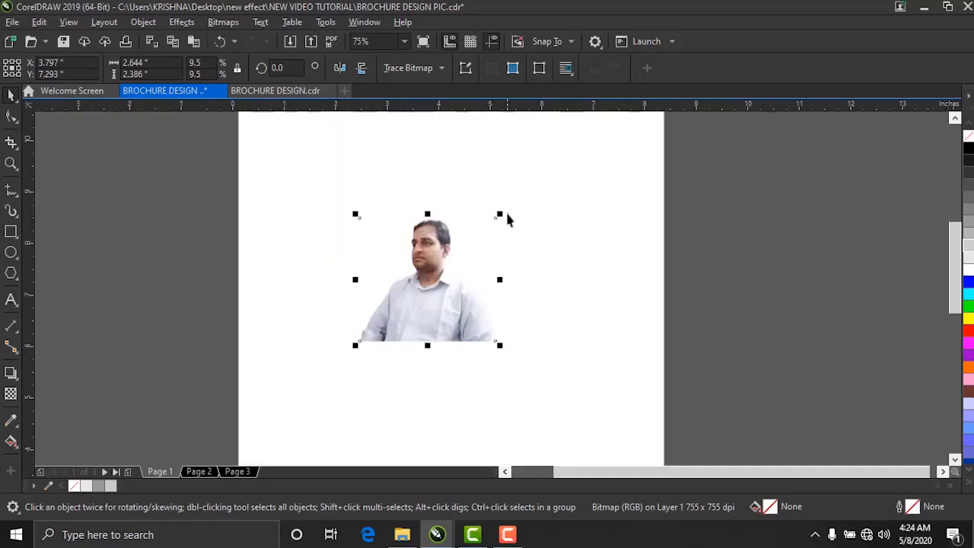
Step: Draw a rectangle about 5.89 by 4.9 inches around the portrait photo
click(10, 231)
click(296, 144)
drag(289, 139, 593, 390)
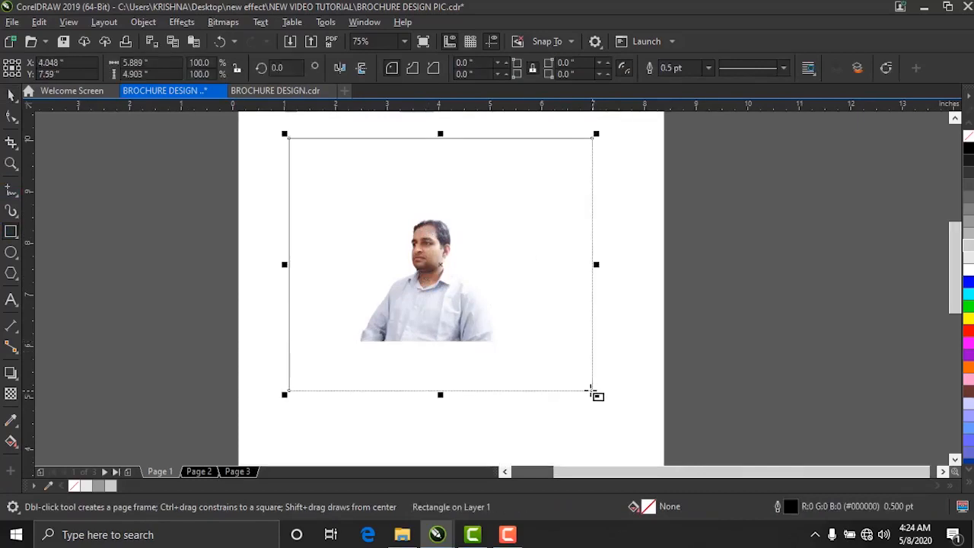
Step: Fill the rectangle with grey #B3B3B3 and send it behind the portrait photo
click(970, 260)
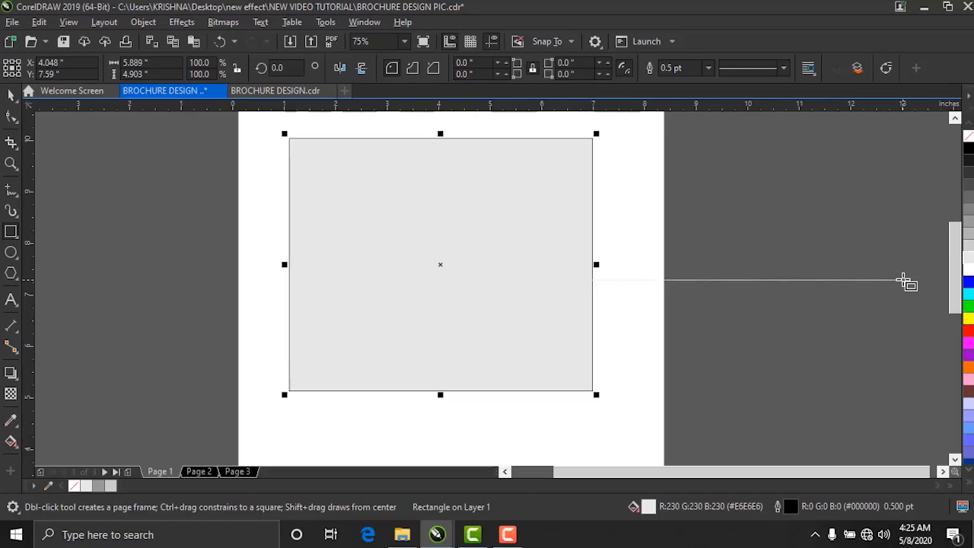
key(shift+Page_Down)
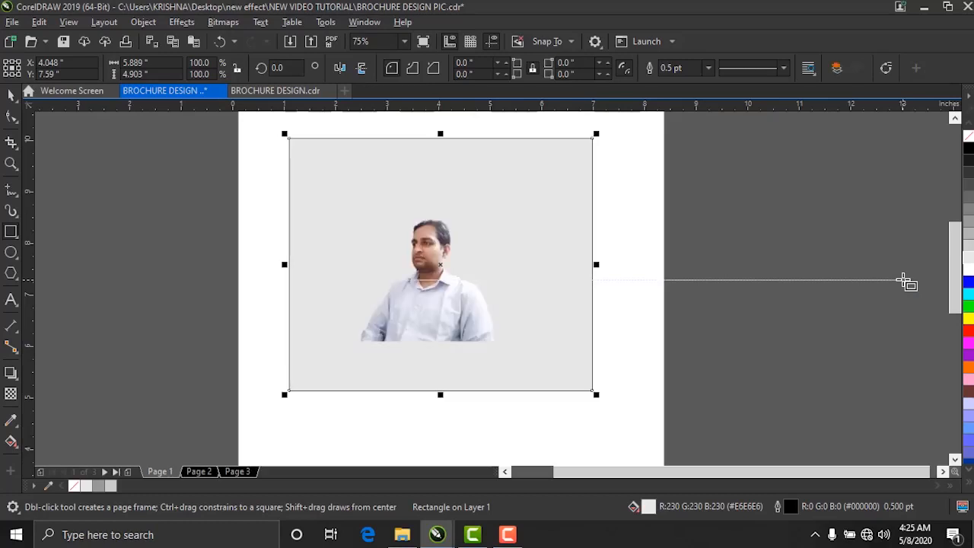
click(969, 252)
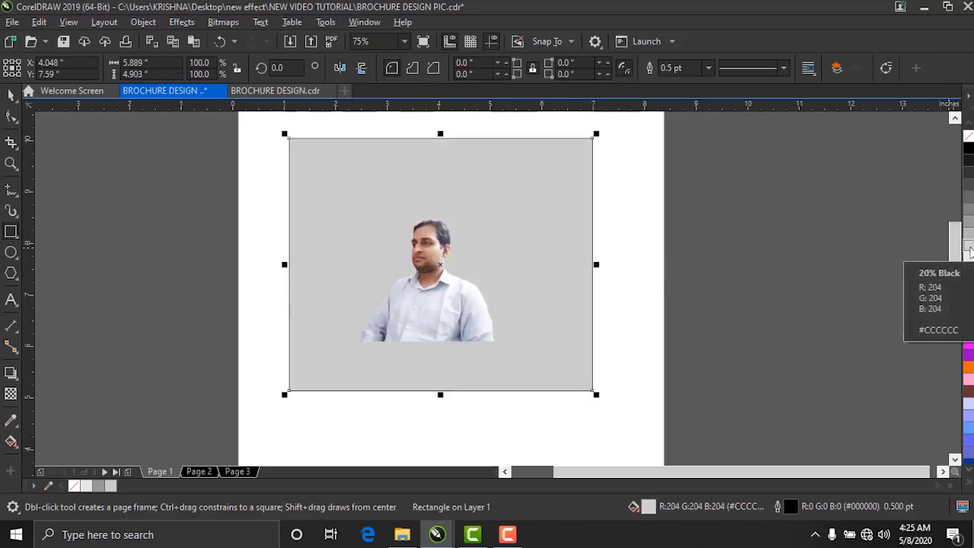
click(969, 234)
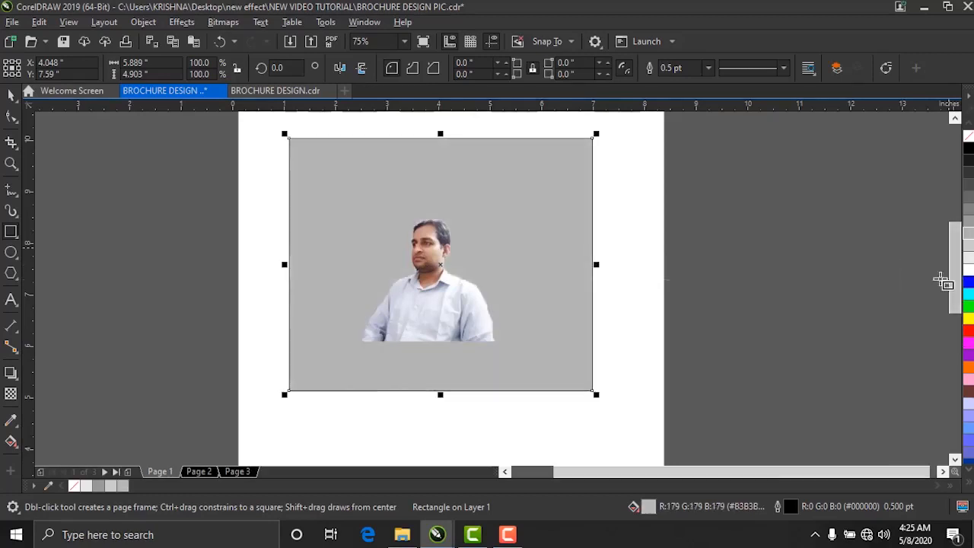
Step: Place a duplicate of the portrait photo to the right of the grey rectangle
click(10, 95)
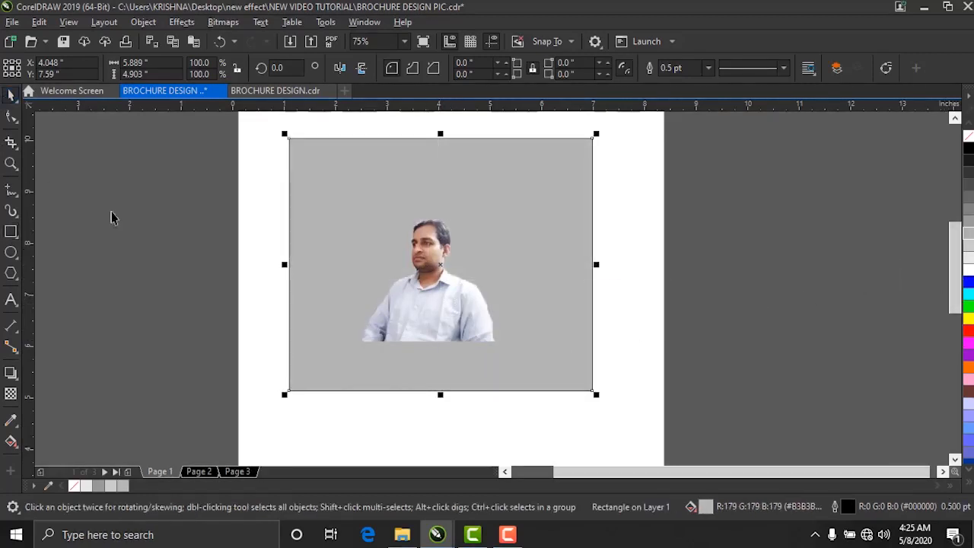
drag(431, 314, 688, 337)
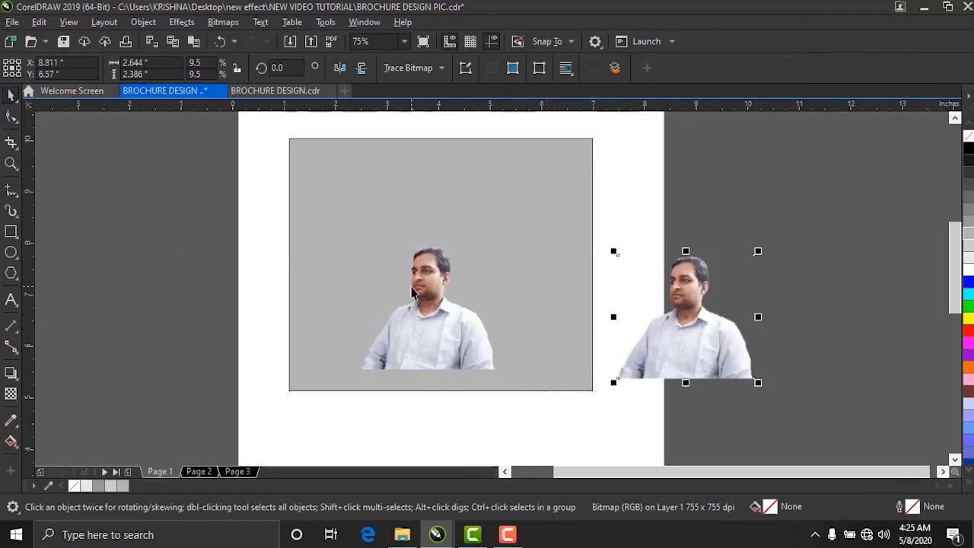
scroll(411, 292, up, 2)
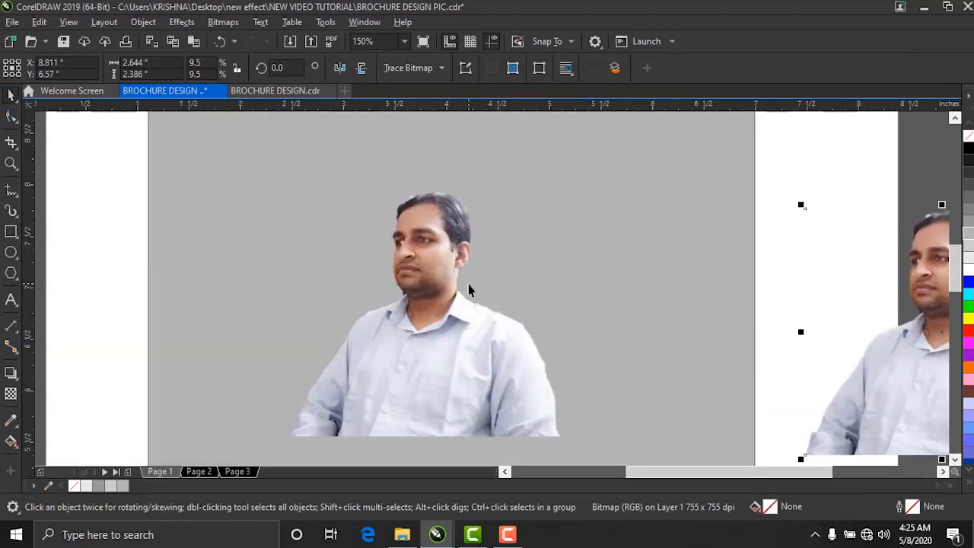
scroll(468, 284, down, 2)
Step: Lock the grey background rectangle and clear the selection
click(370, 201)
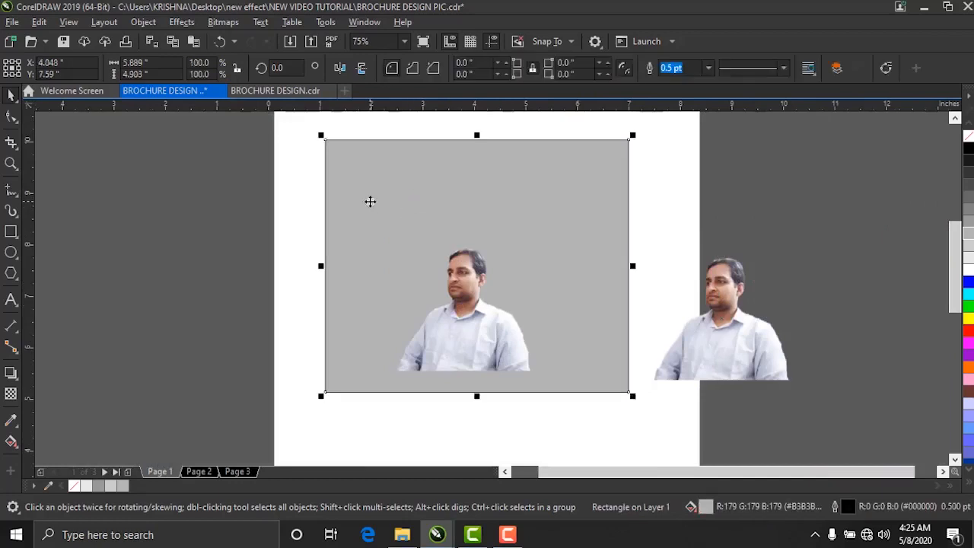
right_click(370, 201)
click(402, 251)
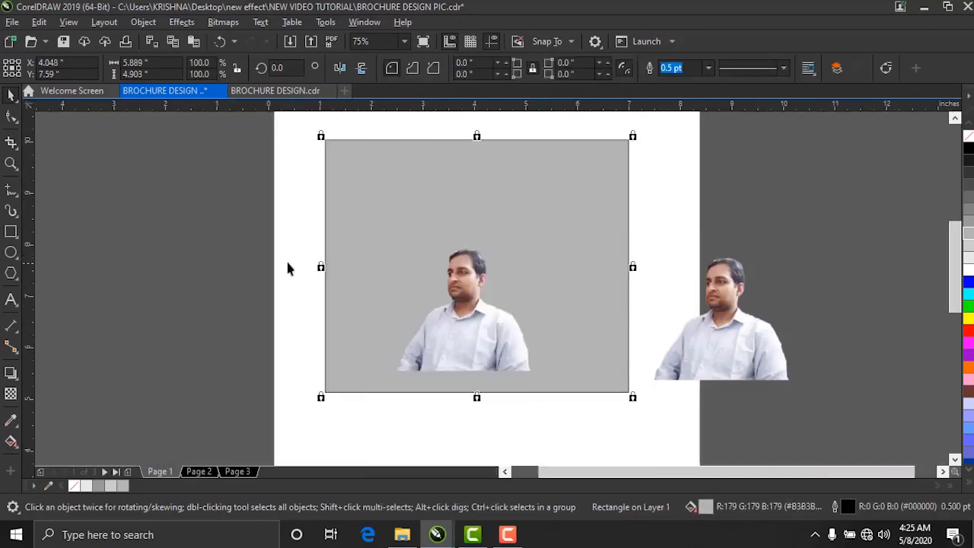
click(286, 259)
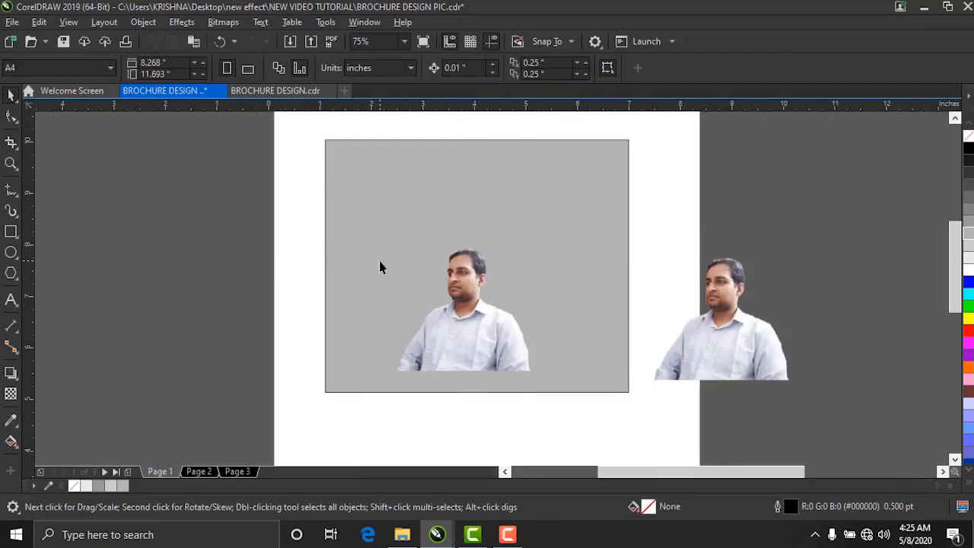
Step: Draw a tiny rectangle about 0.167 by 0.097 inches near the upper-left corner of the grey background
scroll(380, 262, up, 2)
scroll(369, 222, down, 4)
scroll(370, 213, up, 2)
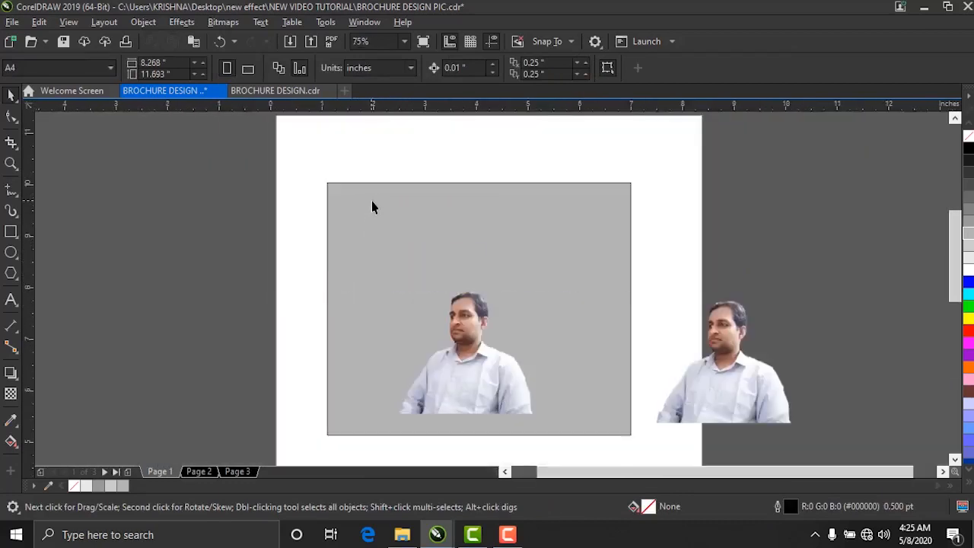
click(11, 233)
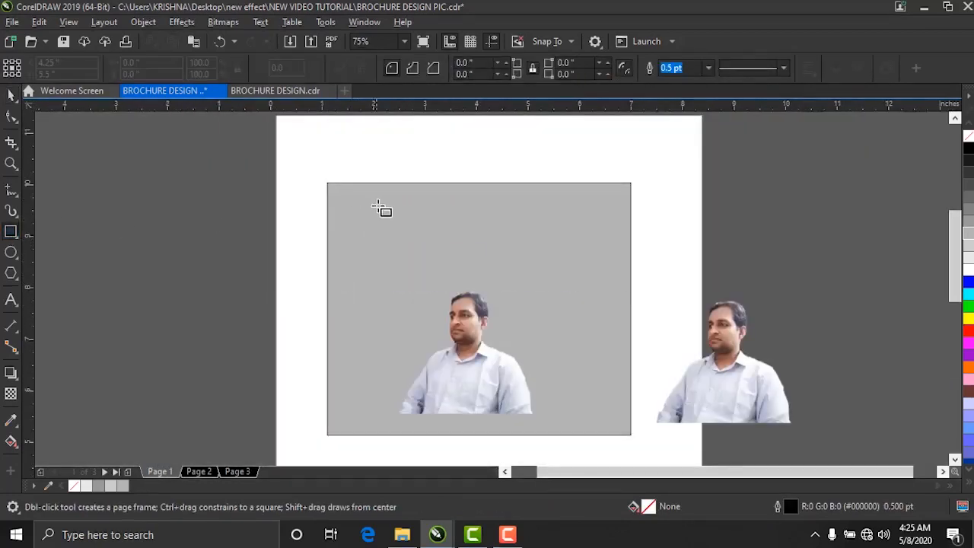
scroll(384, 210, up, 4)
drag(300, 198, 333, 217)
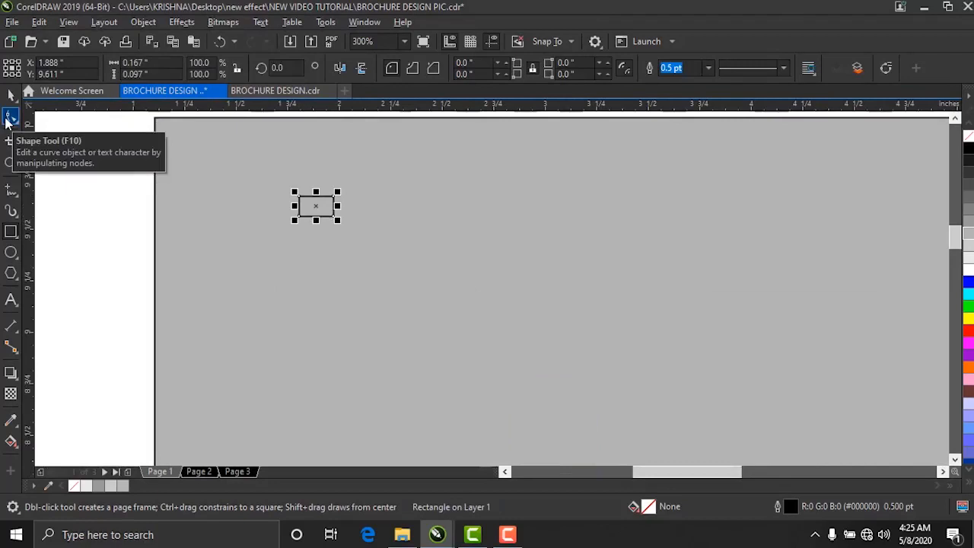
Step: Convert the tiny rectangle to curves and set its outline width to Hairline
click(11, 92)
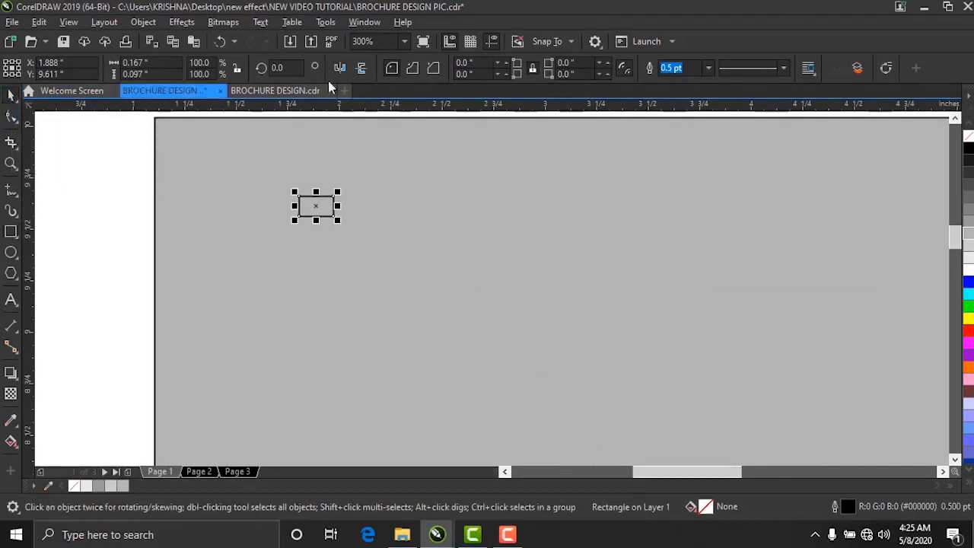
click(886, 70)
scroll(315, 196, up, 3)
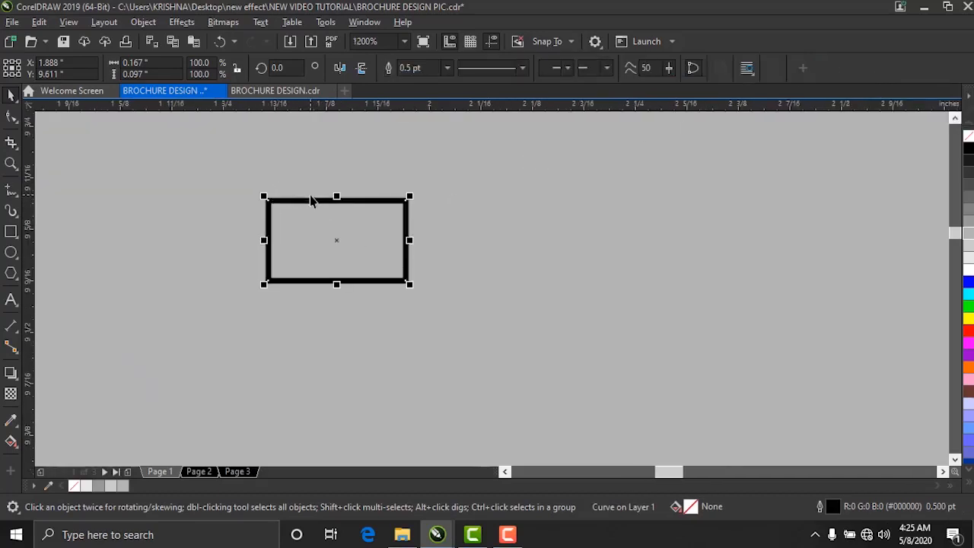
click(447, 68)
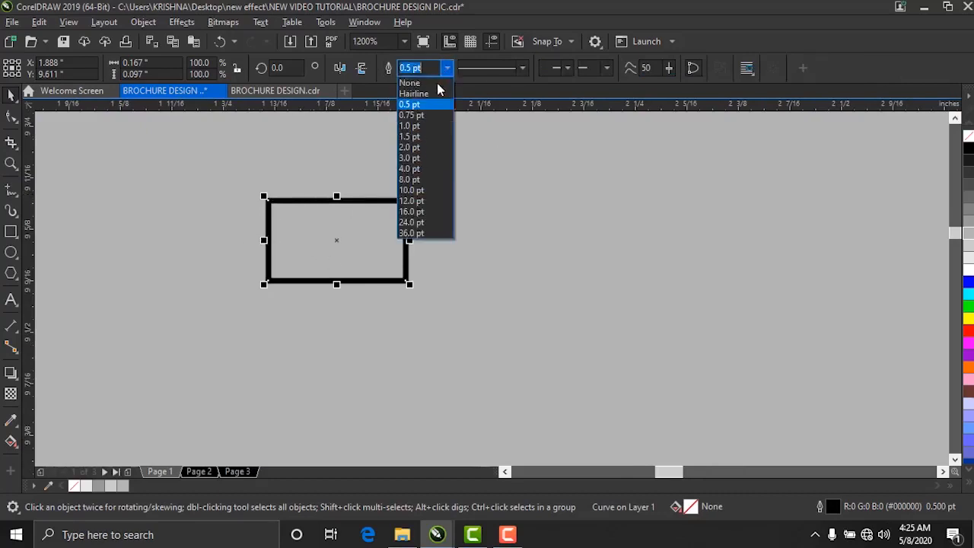
click(436, 94)
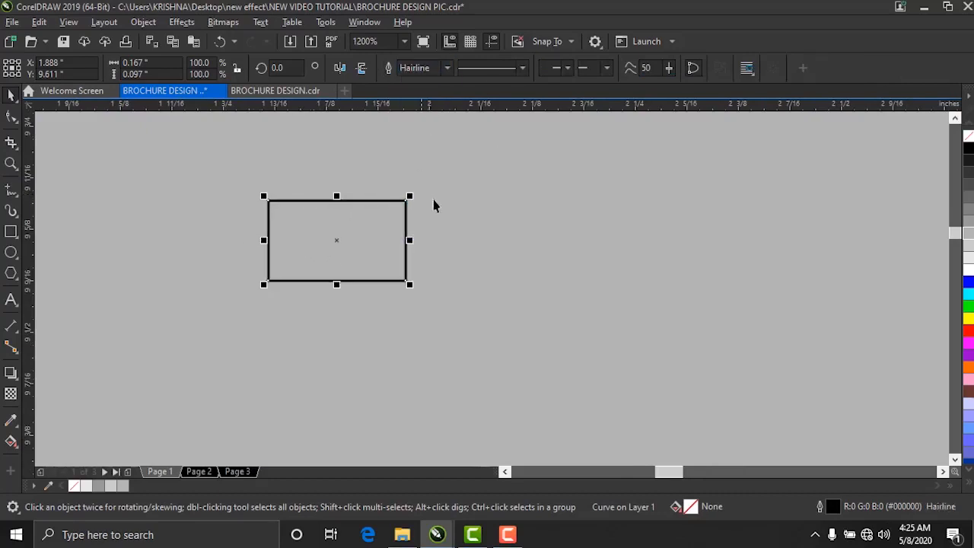
Step: Delete the upper-right node of the tiny rectangle to turn it into a right triangle
click(11, 117)
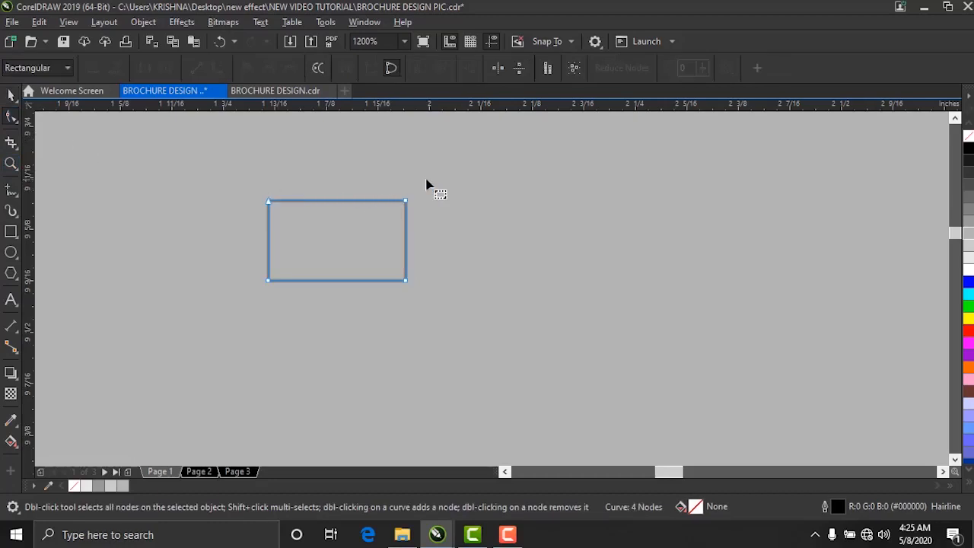
drag(374, 241, 377, 238)
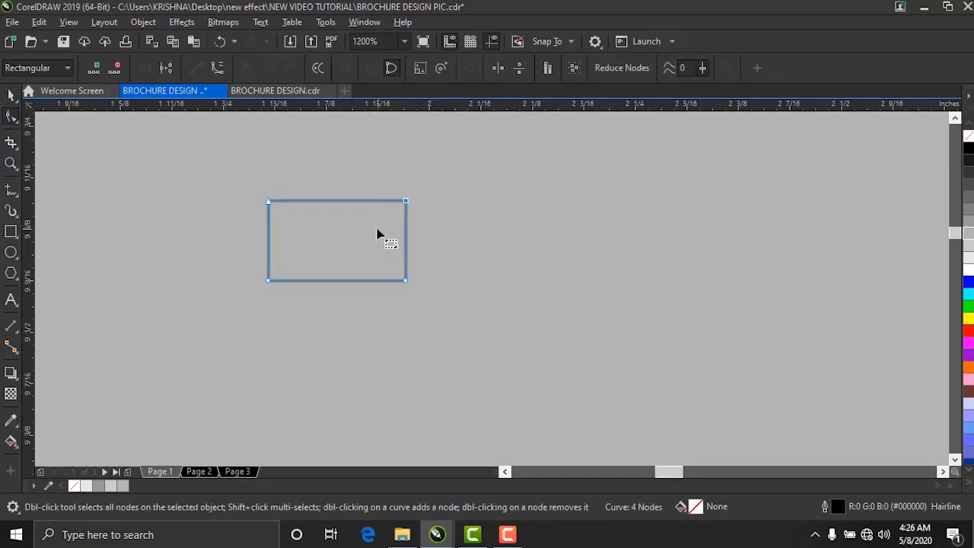
key(Delete)
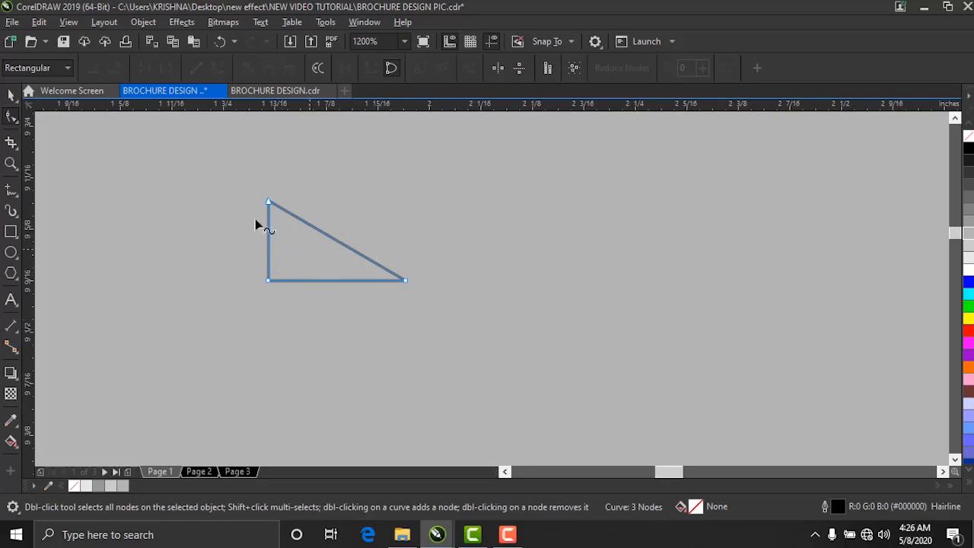
Step: Duplicate the triangle directly above the original, with their edges aligned
click(11, 93)
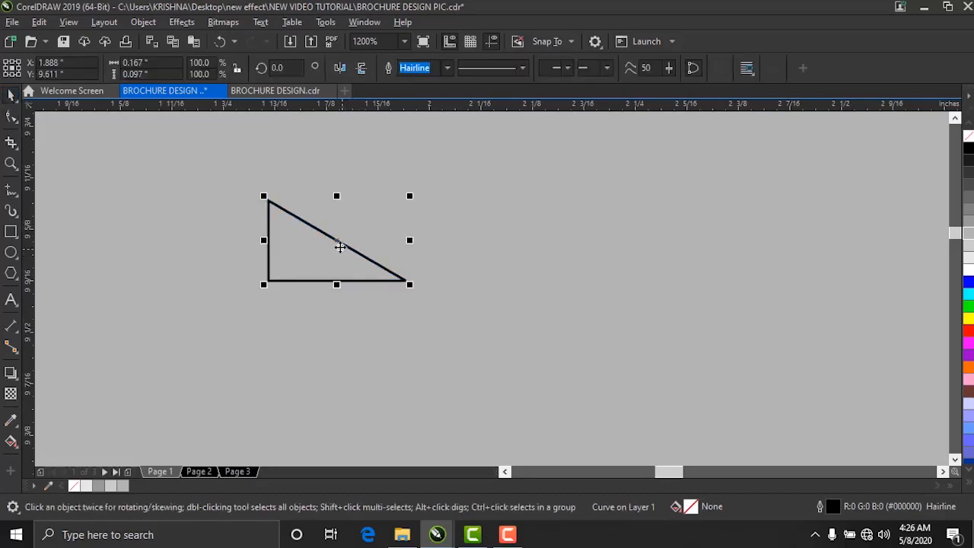
drag(337, 243, 333, 166)
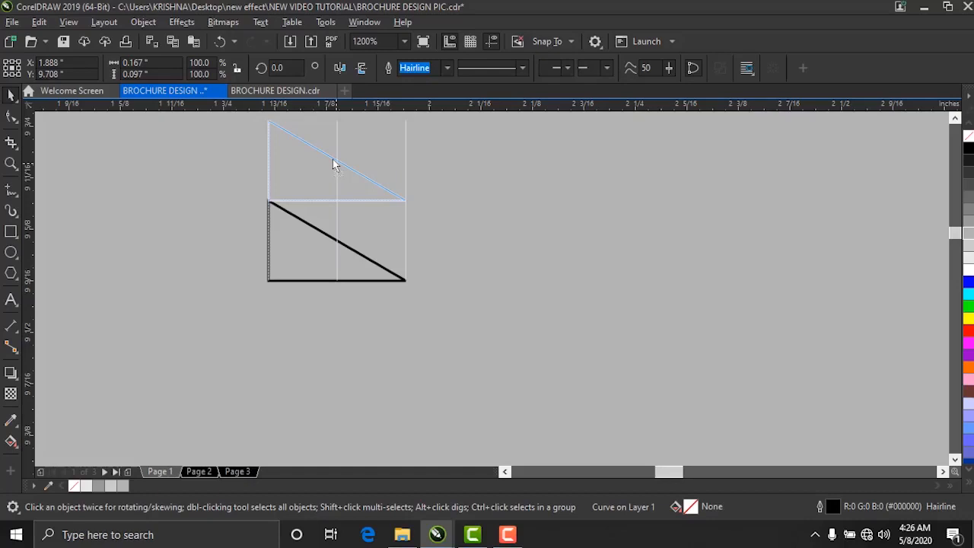
drag(333, 159, 333, 159)
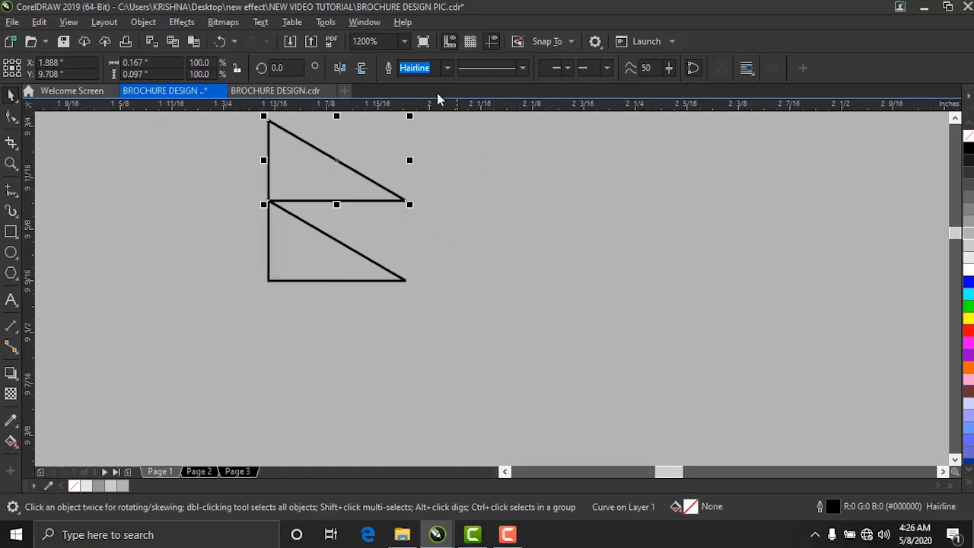
Step: Mirror the duplicate triangle horizontally and vertically, and snap it onto the original's diagonal to complete a rectangle
click(341, 68)
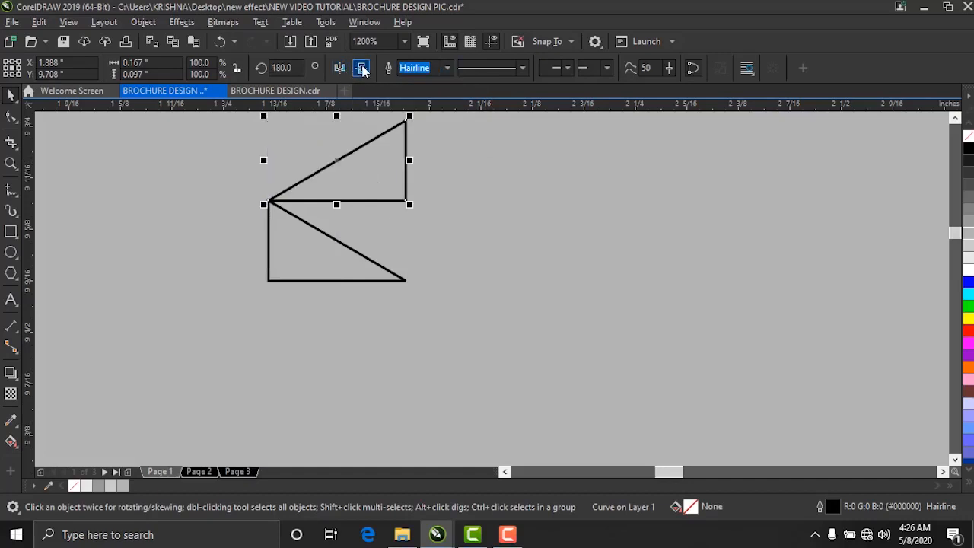
click(362, 69)
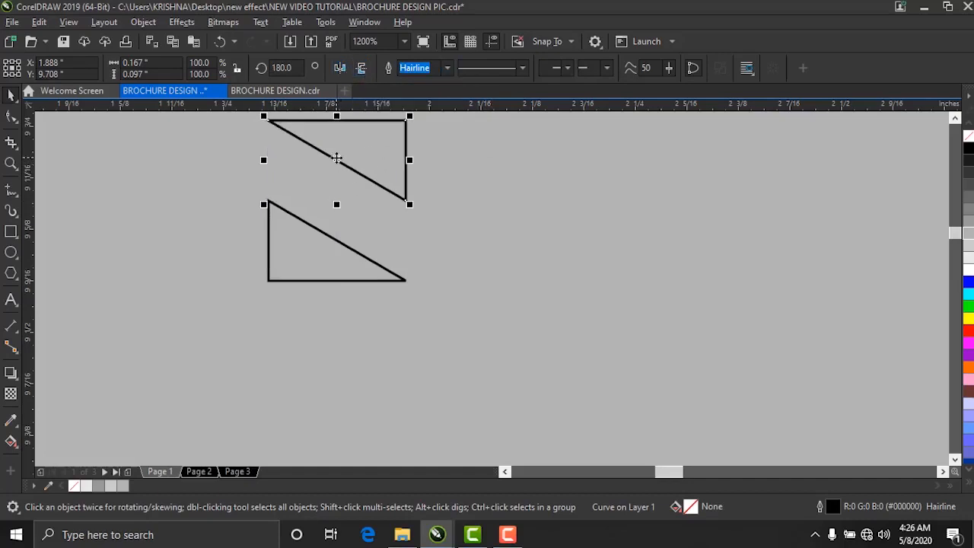
drag(337, 157, 339, 242)
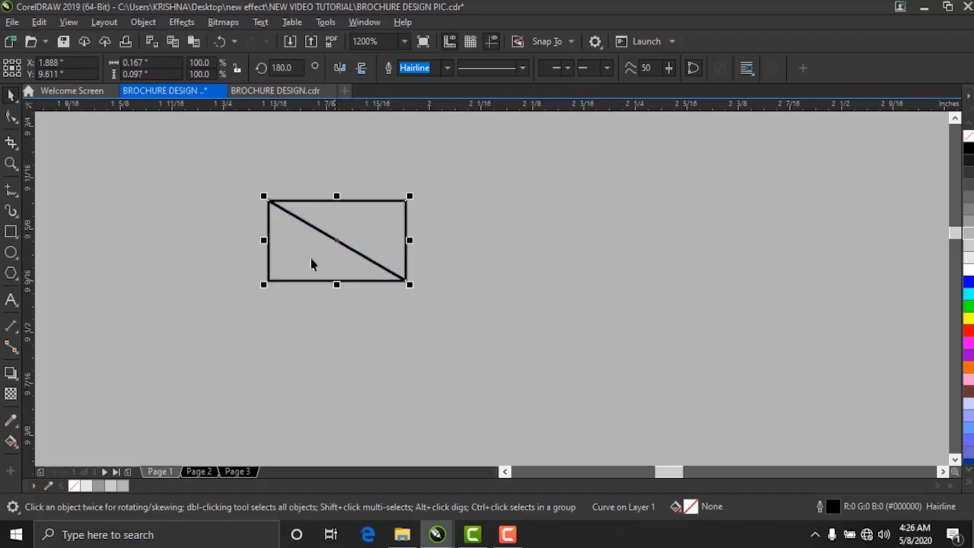
Step: Group the two triangles and scale the group down to 50%
drag(208, 164, 520, 336)
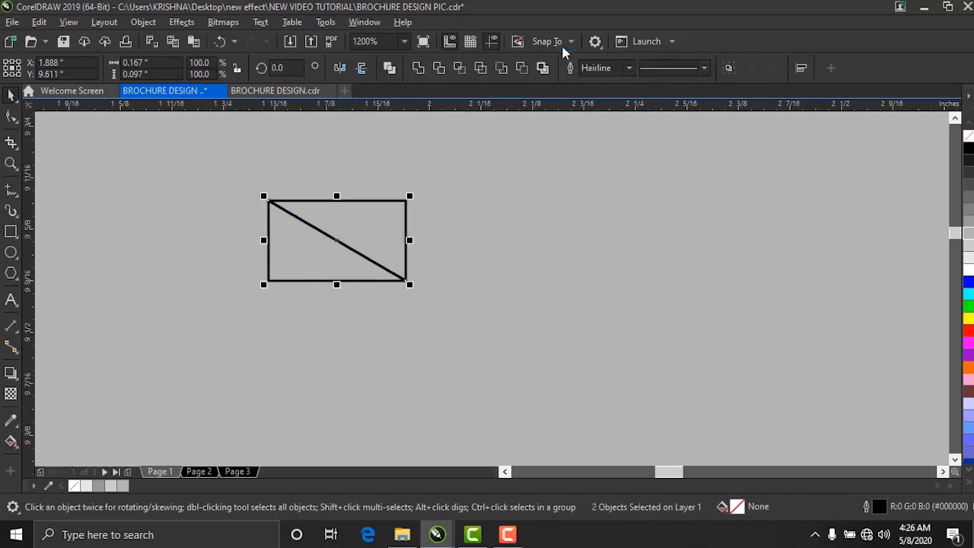
click(735, 69)
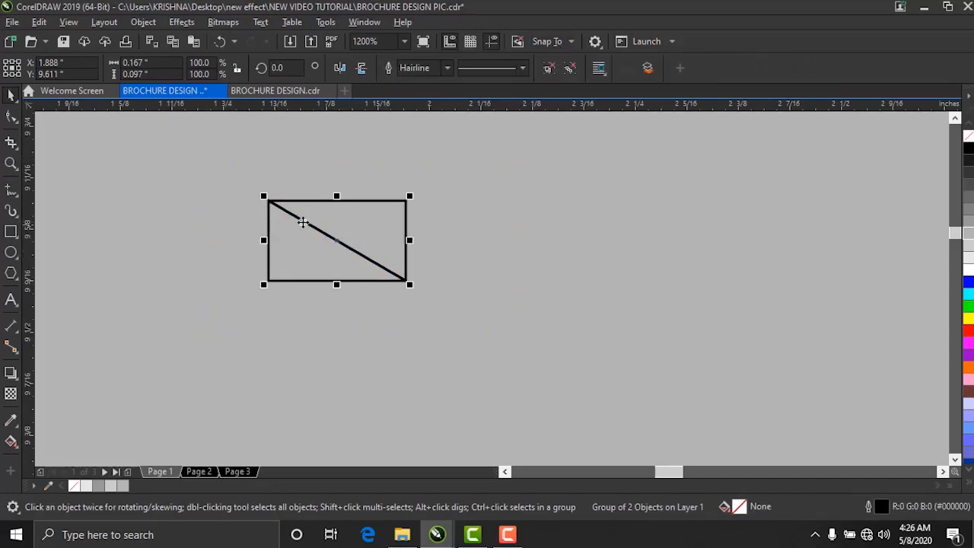
drag(263, 196, 303, 222)
scroll(190, 260, down, 1)
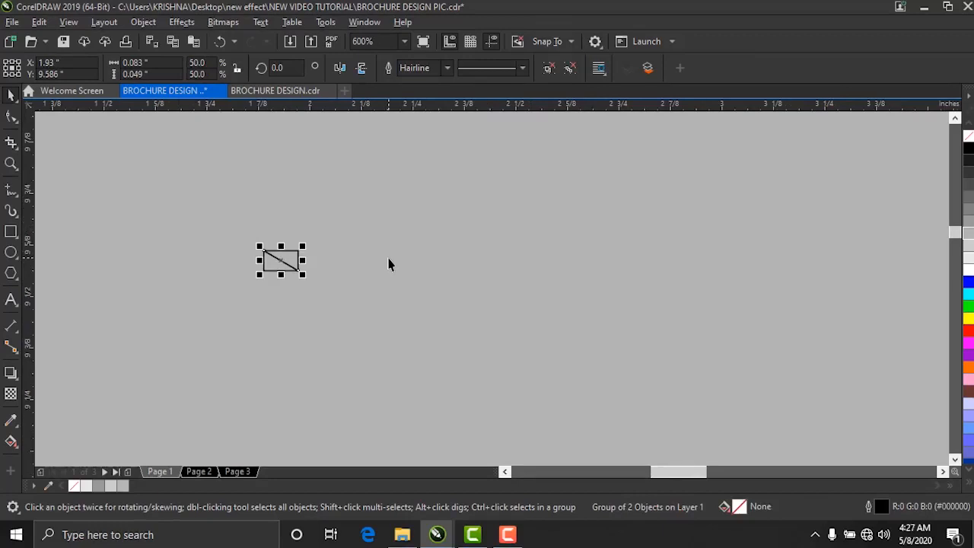
Step: Create 10 copies of the triangle pair in a horizontal row, using a relative position offset of X 0.08" and Y 0.0"
key(alt+F7)
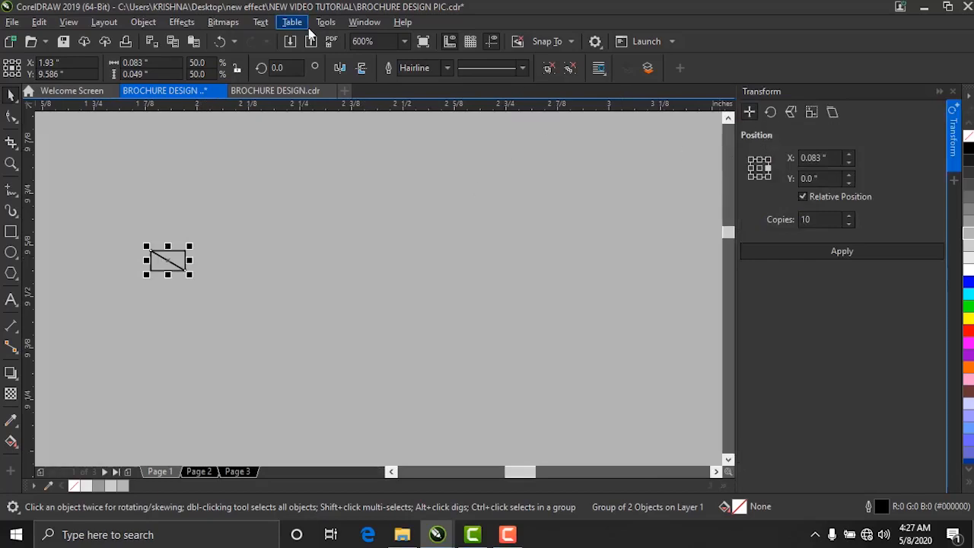
click(363, 23)
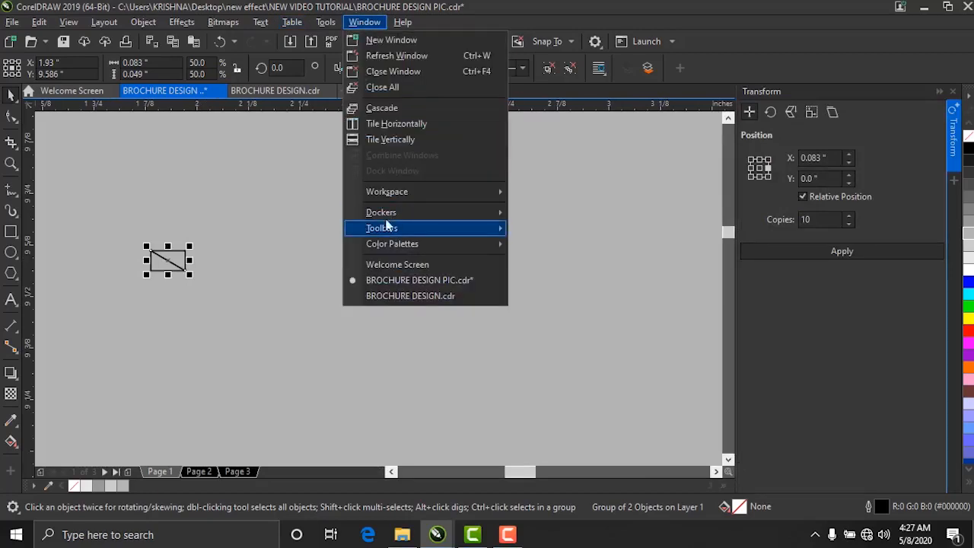
mouse_move(381, 213)
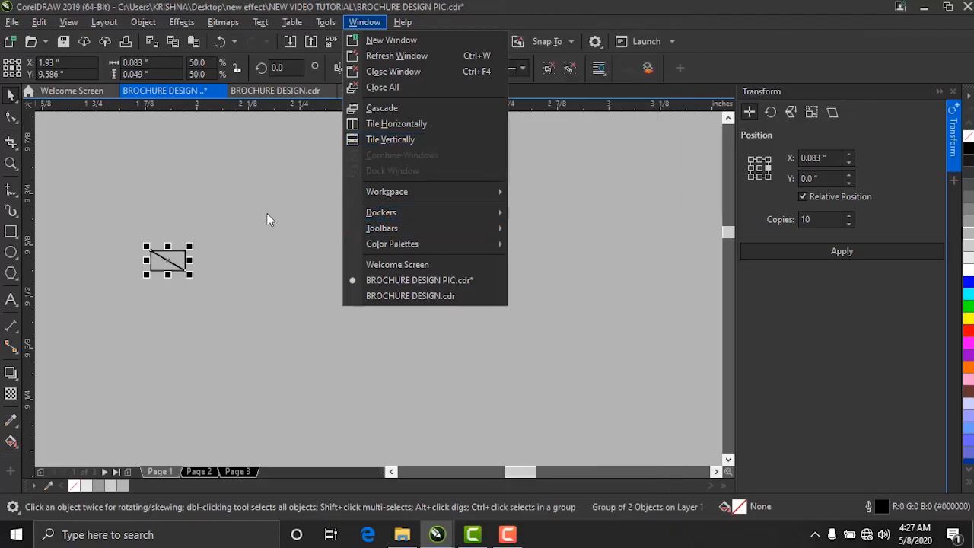
click(266, 219)
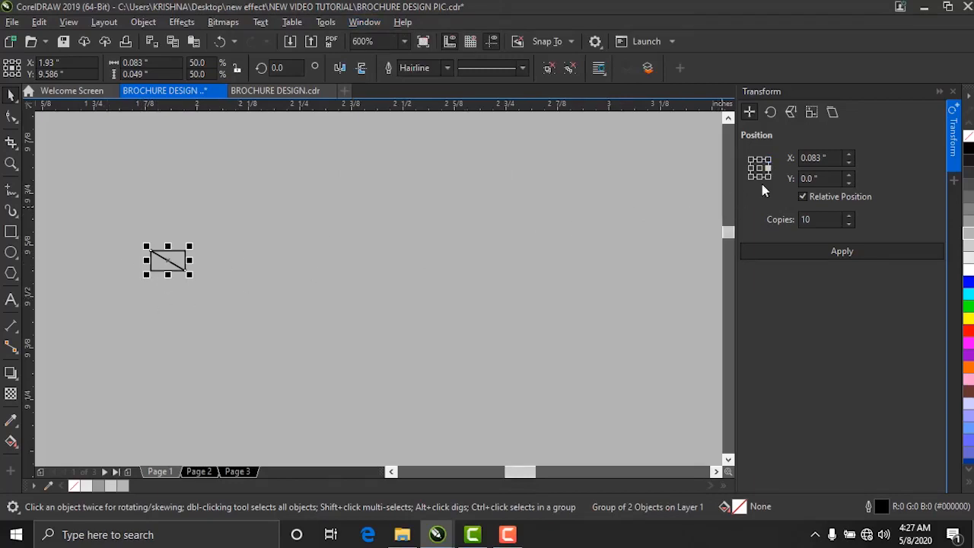
click(850, 163)
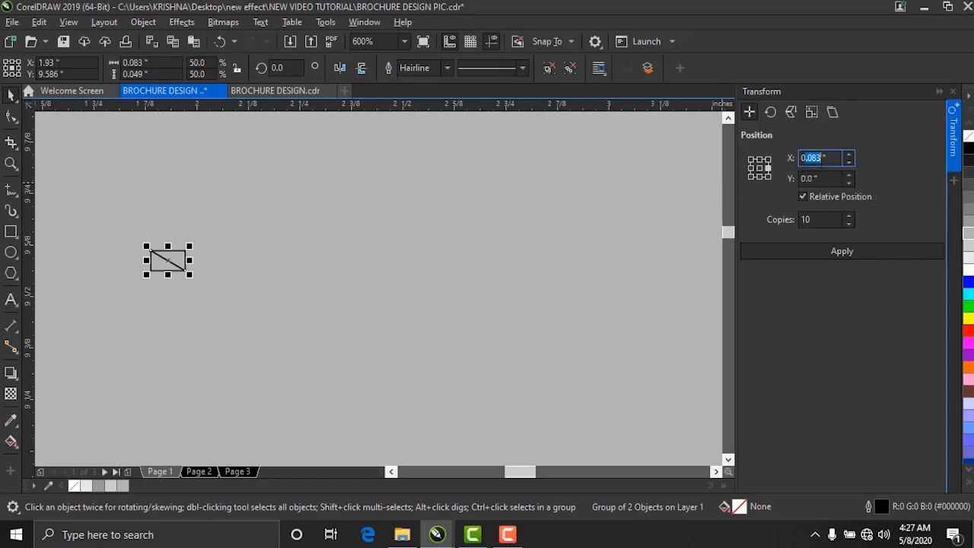
key(Return)
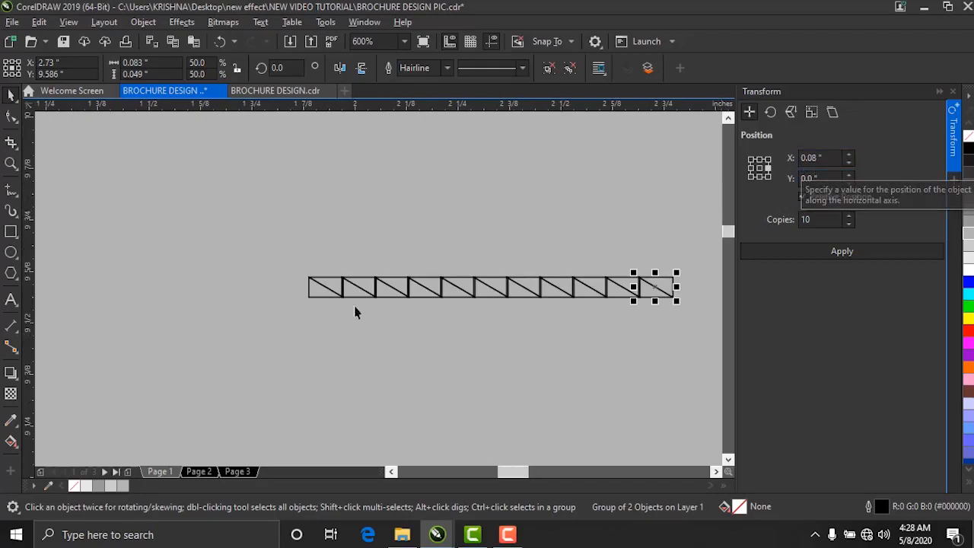
Step: Extend the row with 10 more copies at the same offset and group all the triangle pairs in it
scroll(443, 293, up, 1)
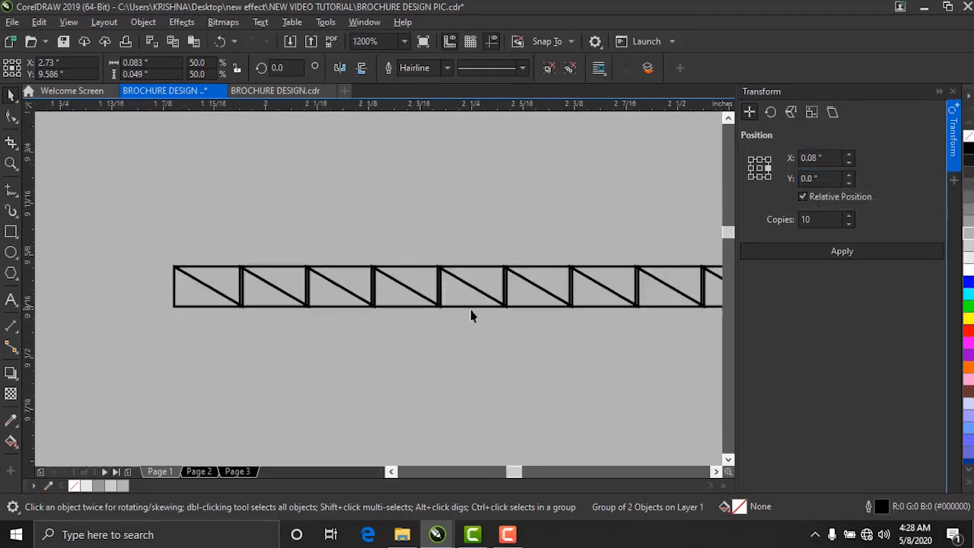
scroll(246, 334, down, 2)
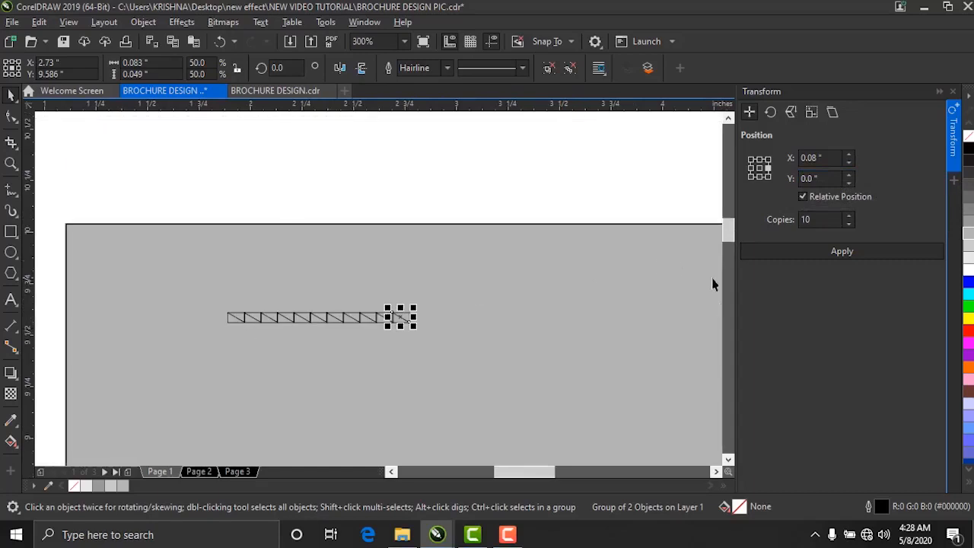
click(837, 257)
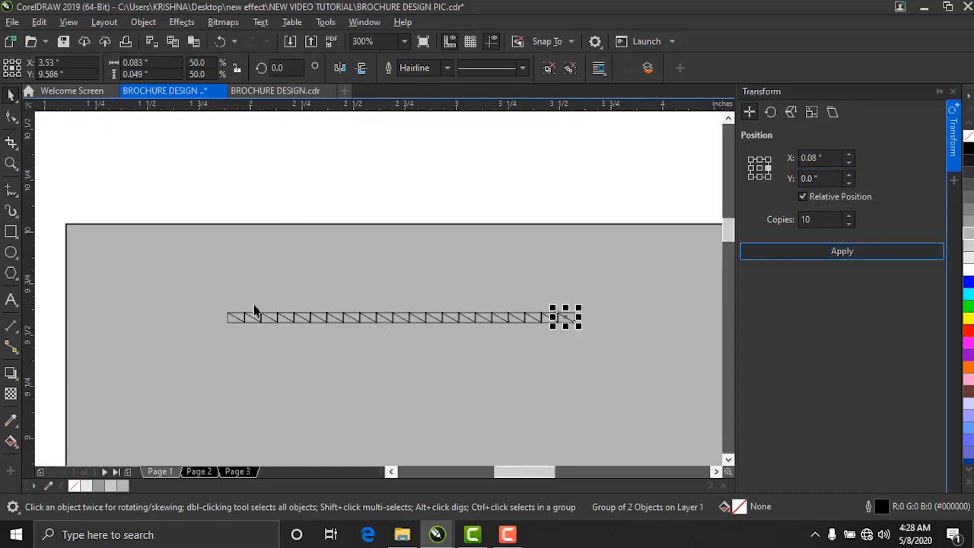
drag(188, 292, 631, 359)
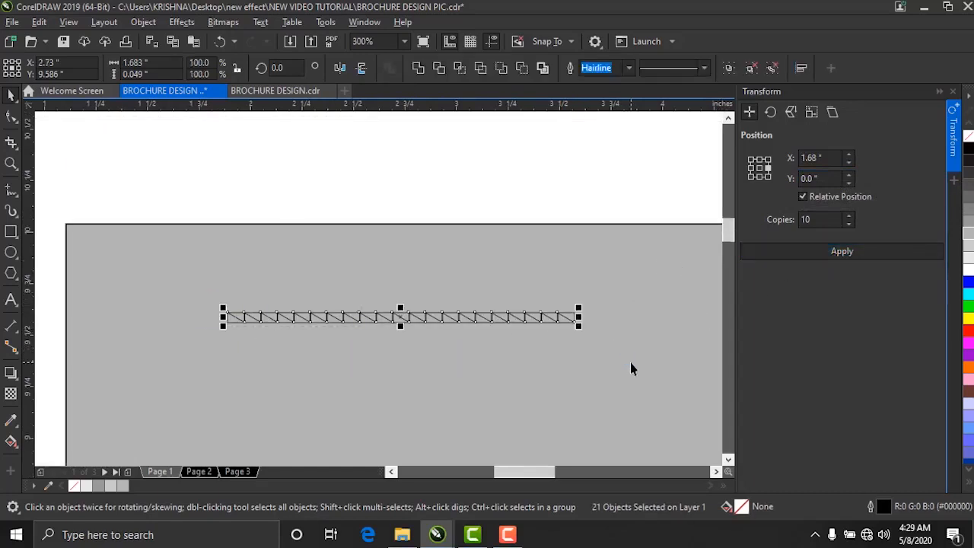
key(ctrl+g)
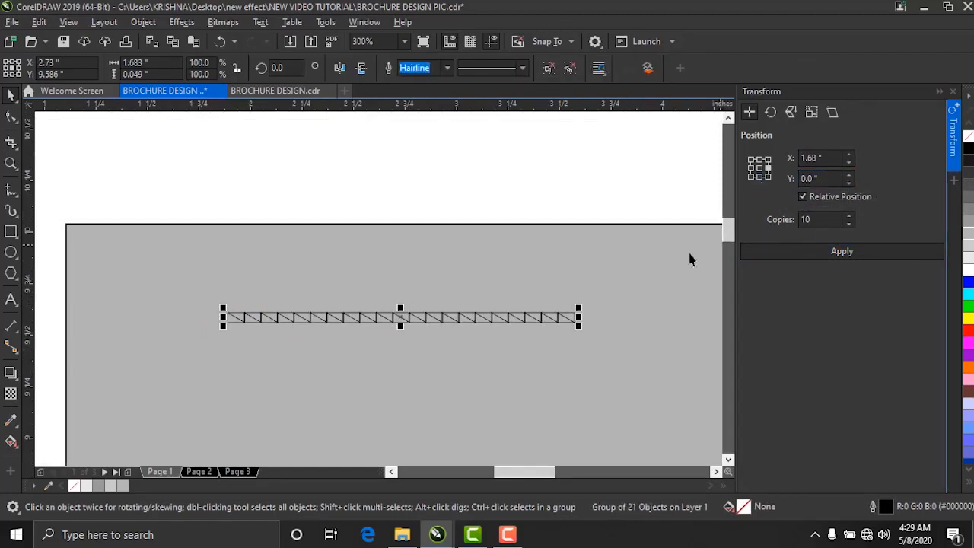
Step: Create 10 copies of the grouped row directly below it, with a relative offset of X 0.0" and Y -0.05"
click(759, 177)
double_click(817, 179)
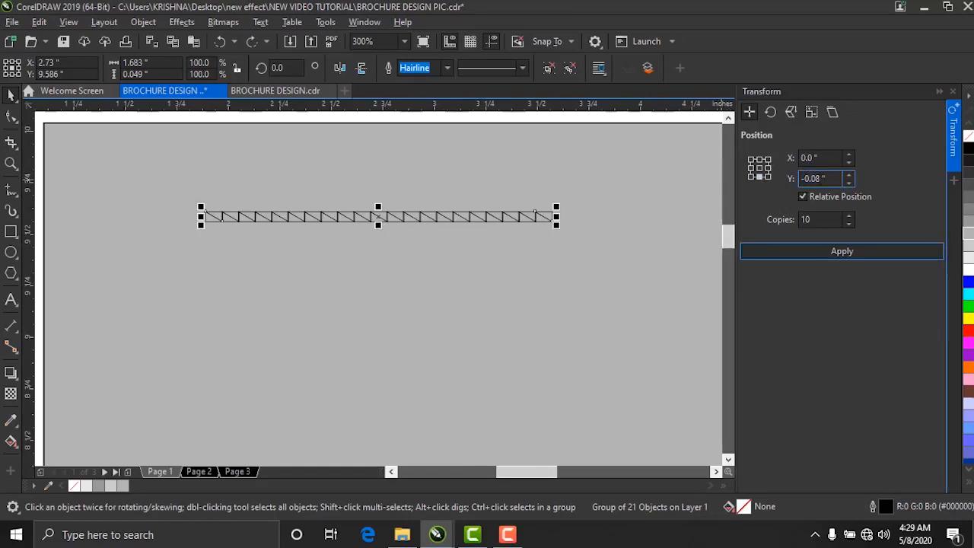
drag(822, 179, 816, 179)
text(5)
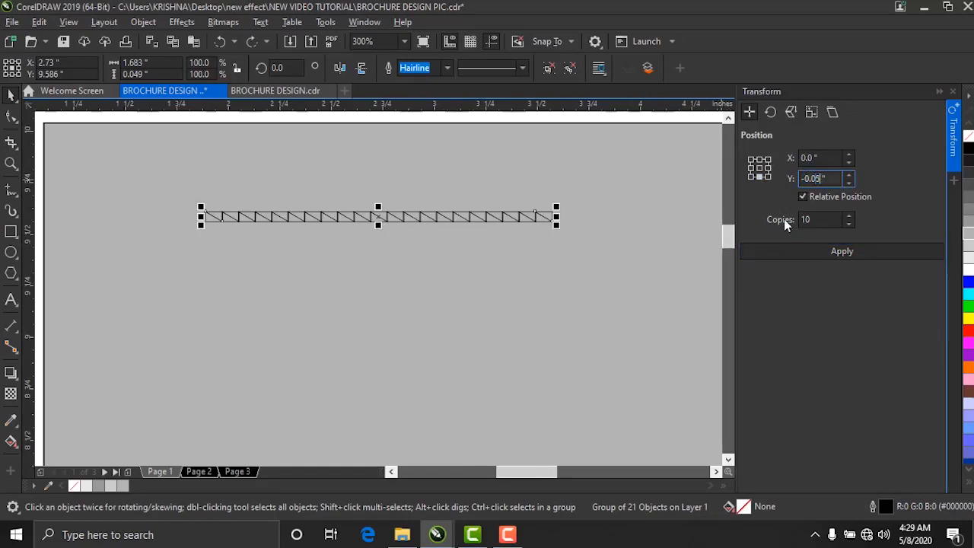
click(825, 251)
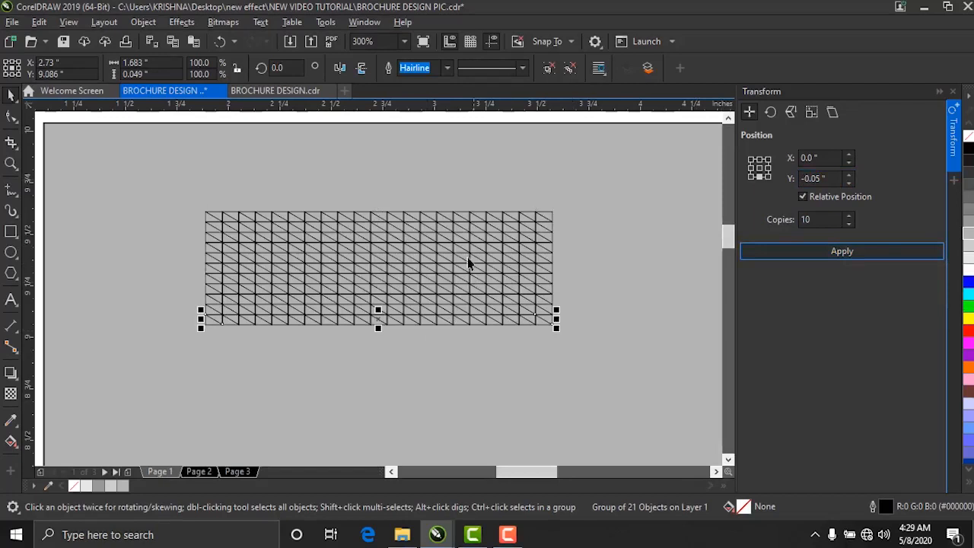
Step: Add 10 more rows beneath the grid at the same vertical offset and select all its rows
click(844, 257)
scroll(411, 255, down, 3)
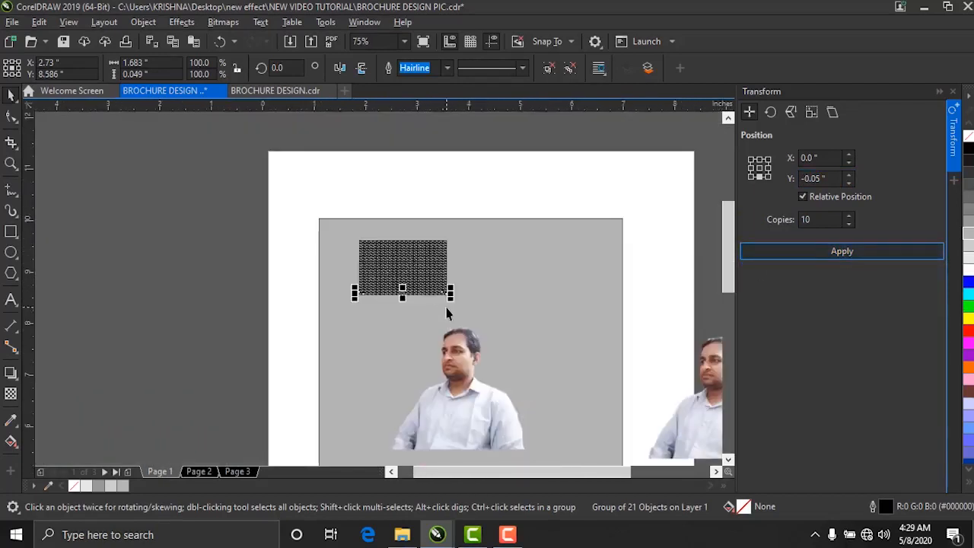
scroll(449, 316, up, 1)
scroll(474, 339, down, 1)
click(480, 378)
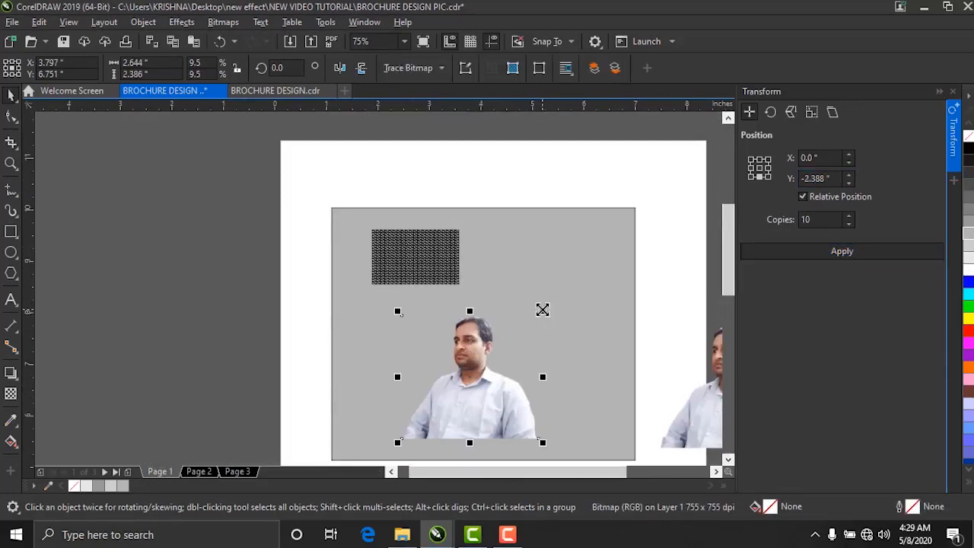
drag(330, 218, 478, 298)
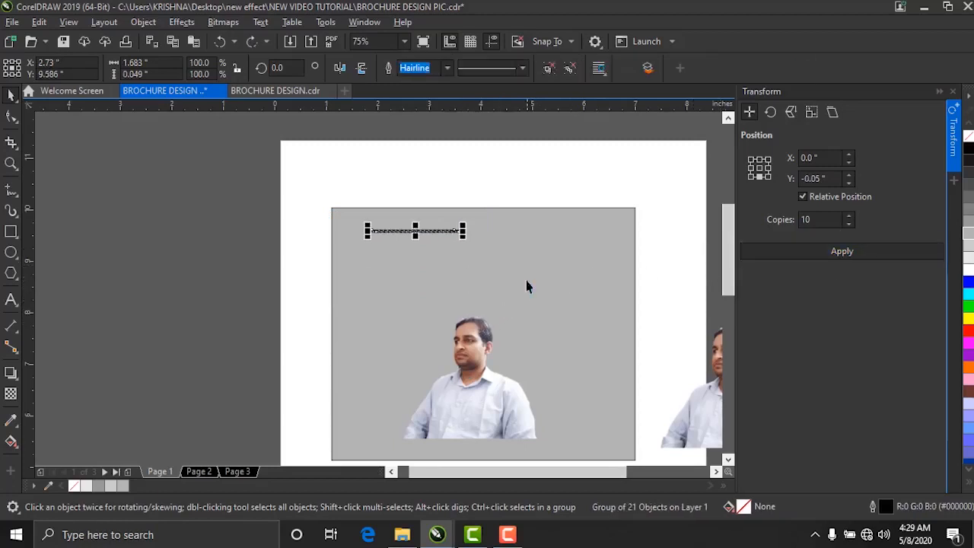
Step: Move the portrait beside the triangle grid and scale it down to about 1.775" by 1.603"
drag(493, 406, 543, 326)
scroll(557, 309, up, 3)
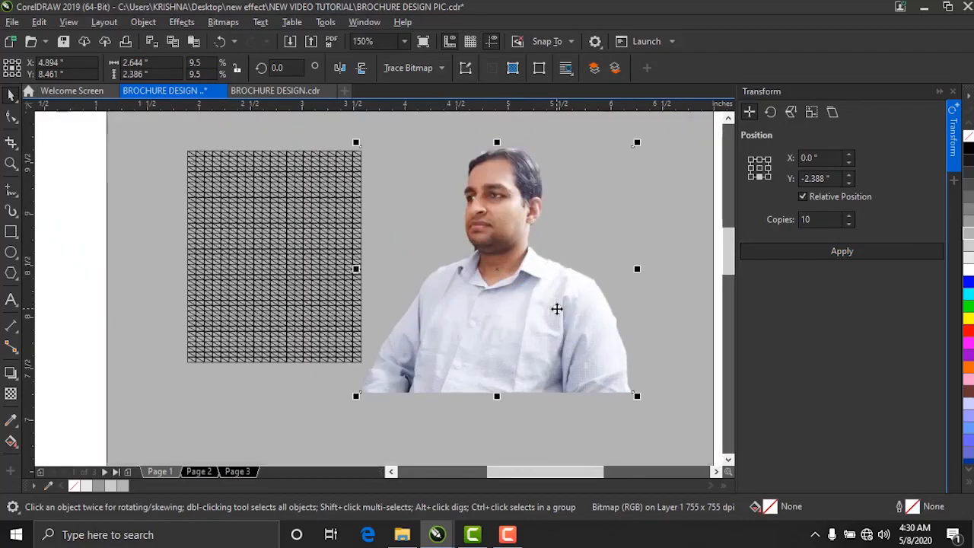
drag(639, 142, 604, 180)
Step: PowerClip the portrait inside the grouped triangle grid
right_click(493, 272)
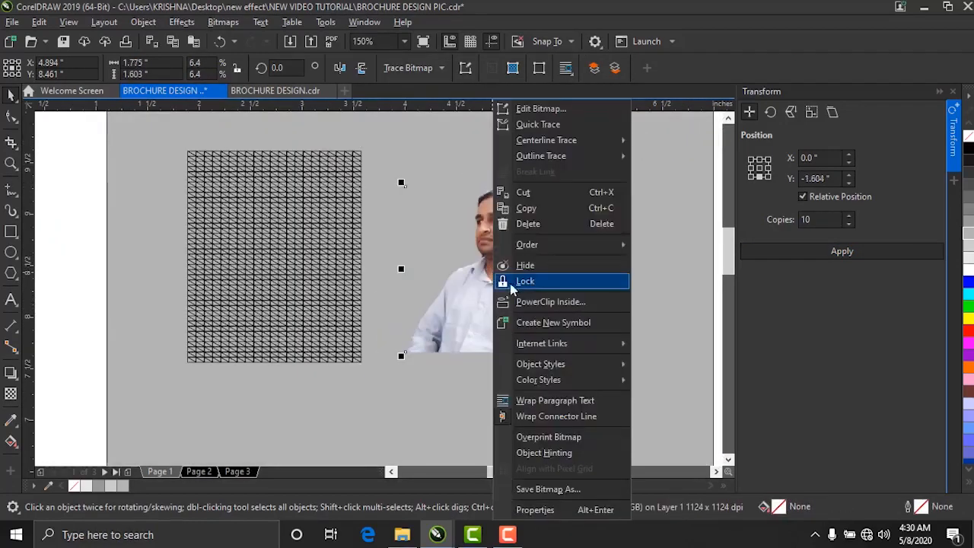
click(266, 267)
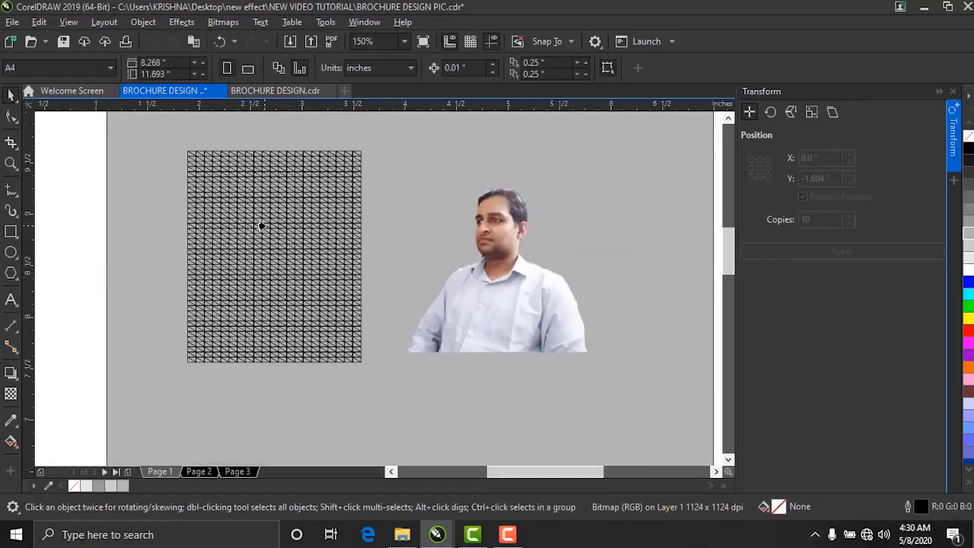
click(246, 285)
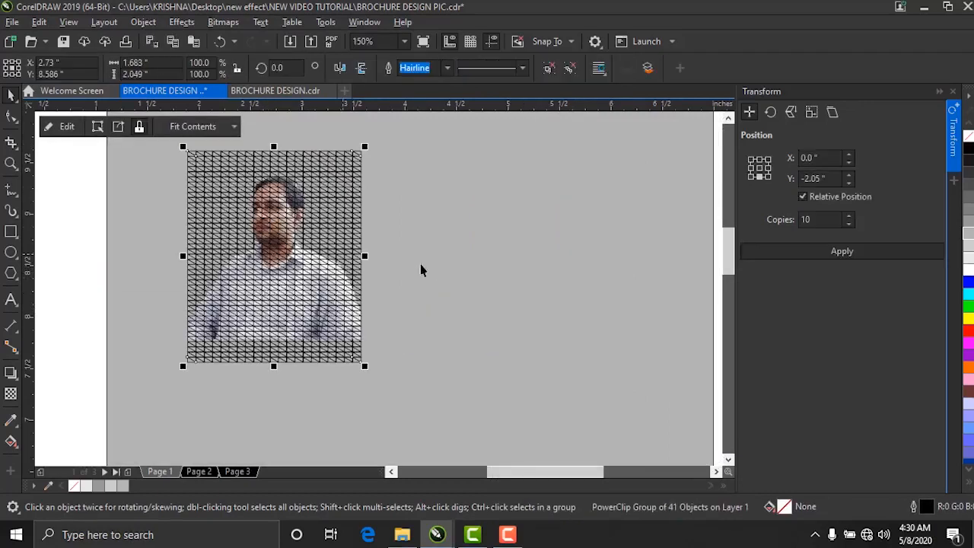
click(440, 245)
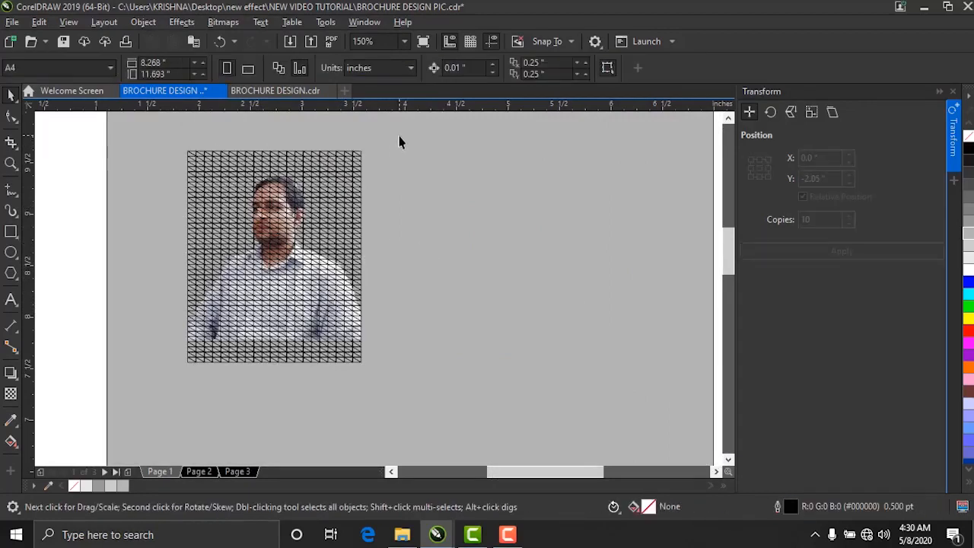
Step: Select the portrait-filled grid and ungroup all of it into individual triangles
drag(381, 122, 143, 405)
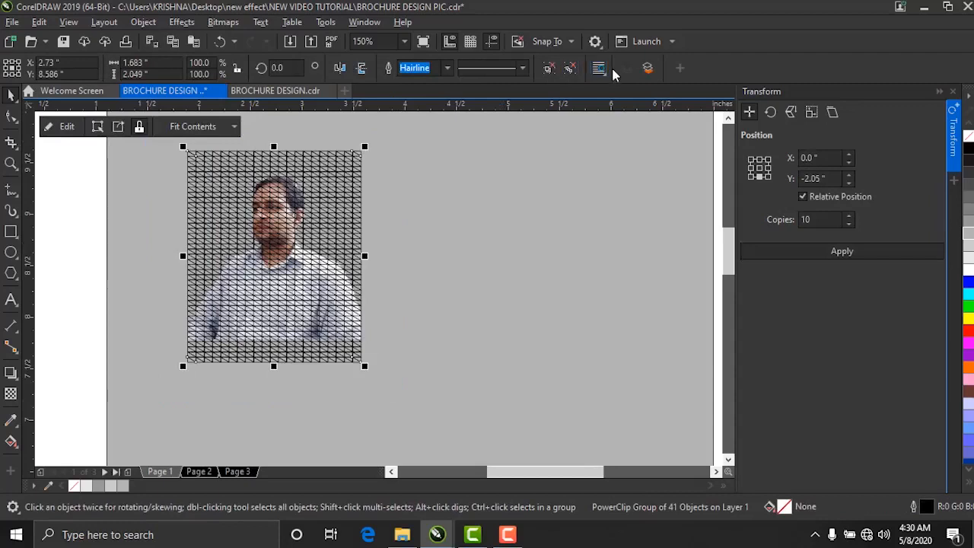
click(570, 68)
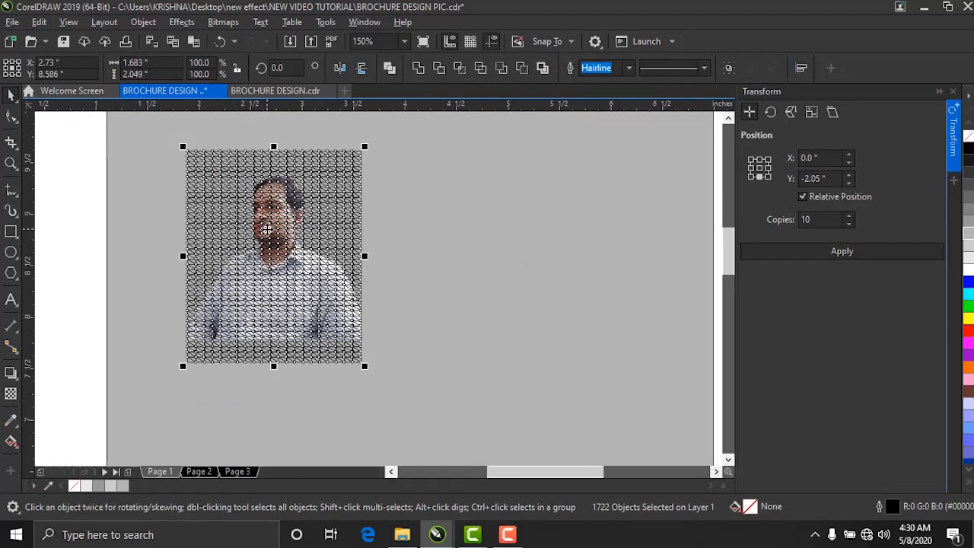
click(263, 230)
right_click(263, 230)
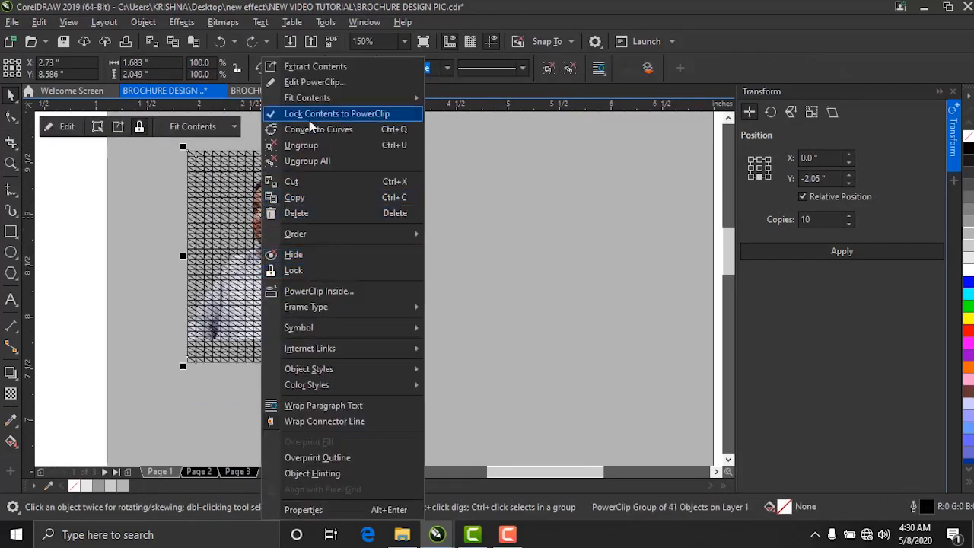
click(324, 161)
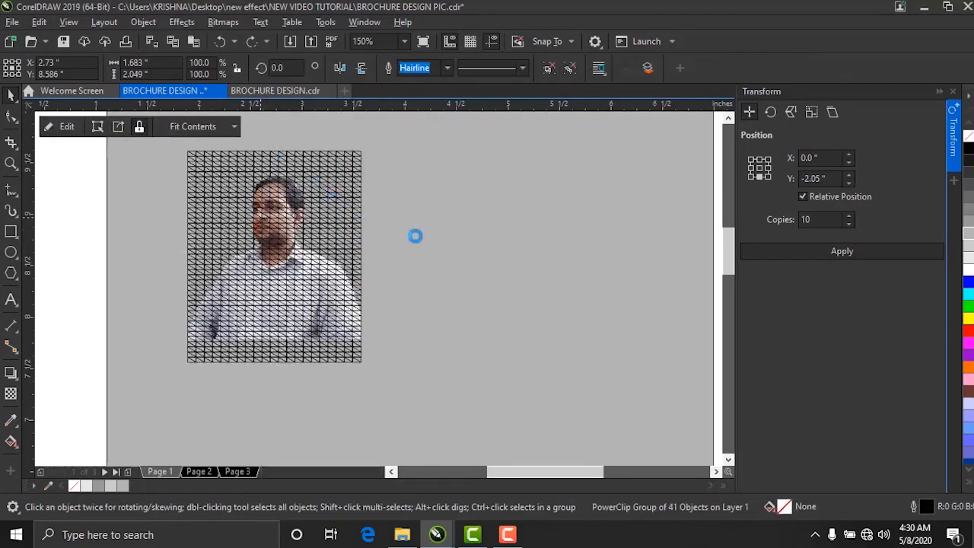
click(413, 221)
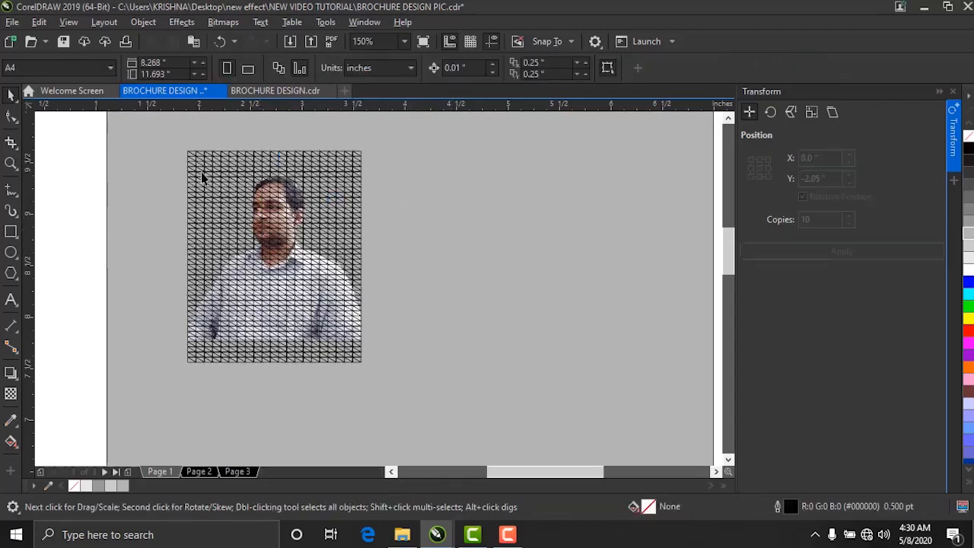
Step: Delete the block of empty triangles to the right of the head, down to shoulder level
scroll(239, 206, up, 1)
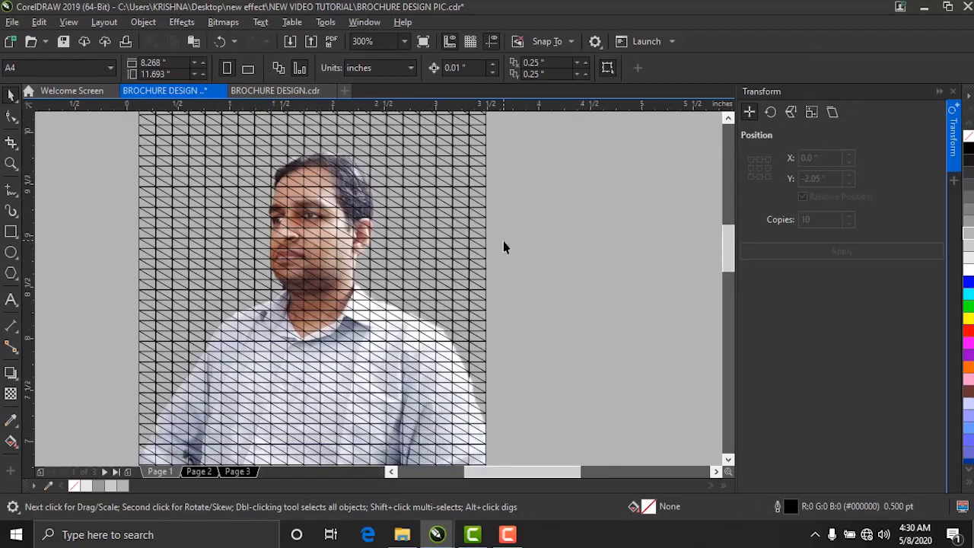
scroll(505, 246, down, 1)
drag(458, 286, 431, 286)
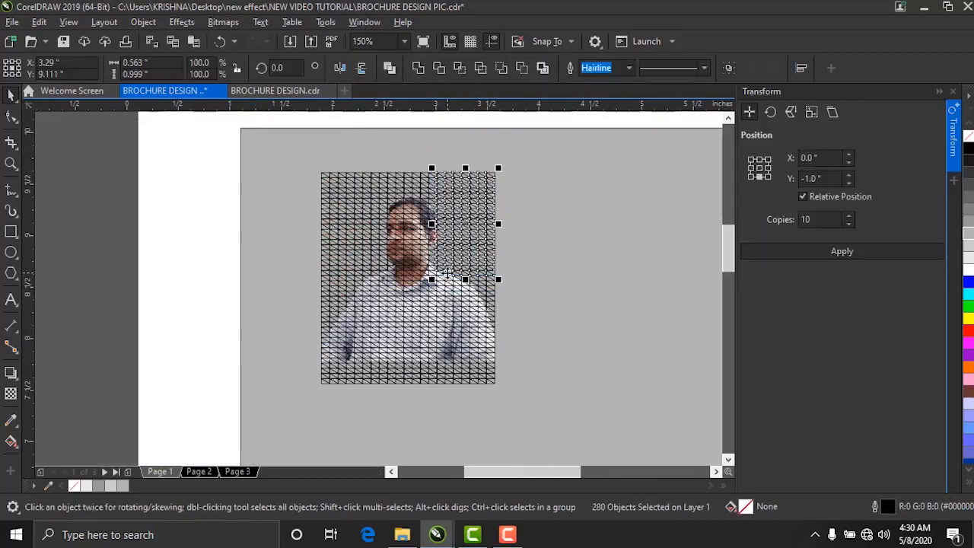
key(Delete)
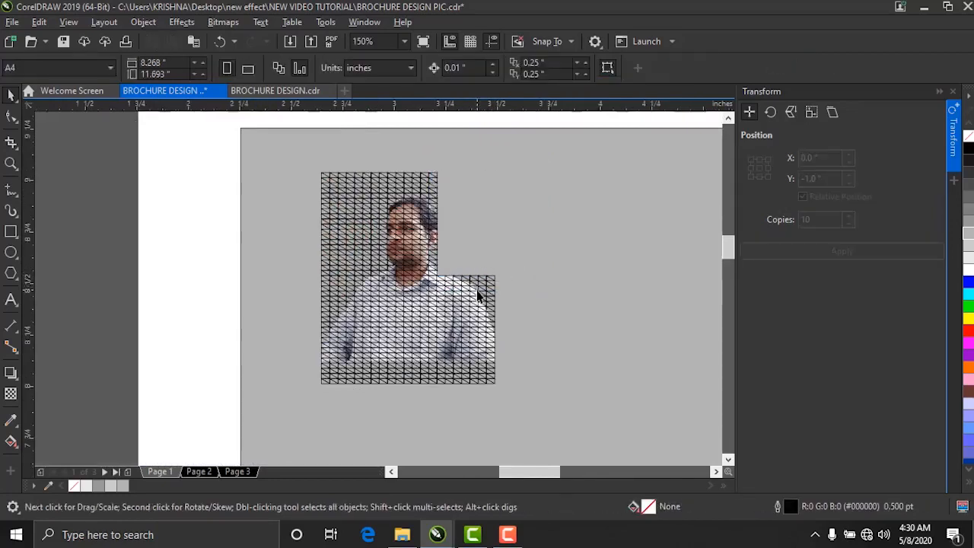
Step: Delete the empty triangles along the right shoulder and upper arm in steps that follow the body's outline
scroll(476, 290, up, 1)
drag(477, 308, 475, 308)
key(Delete)
drag(513, 236, 444, 274)
key(Delete)
key(Delete)
drag(548, 274, 489, 338)
key(Delete)
Step: Delete the empty triangles to the left of the head and above the left shoulder
scroll(322, 271, down, 1)
drag(230, 147, 291, 276)
key(Delete)
drag(278, 158, 309, 263)
key(Delete)
drag(235, 263, 271, 298)
key(Delete)
Step: Trim the remaining empty triangles along the left shoulder and arm to follow the body's outline
scroll(255, 305, up, 1)
drag(265, 226, 303, 270)
key(Delete)
drag(191, 263, 265, 331)
key(Delete)
drag(226, 263, 272, 320)
key(Delete)
Step: Delete the empty triangle rows beneath the torso and above the hair
drag(214, 459, 598, 400)
key(Delete)
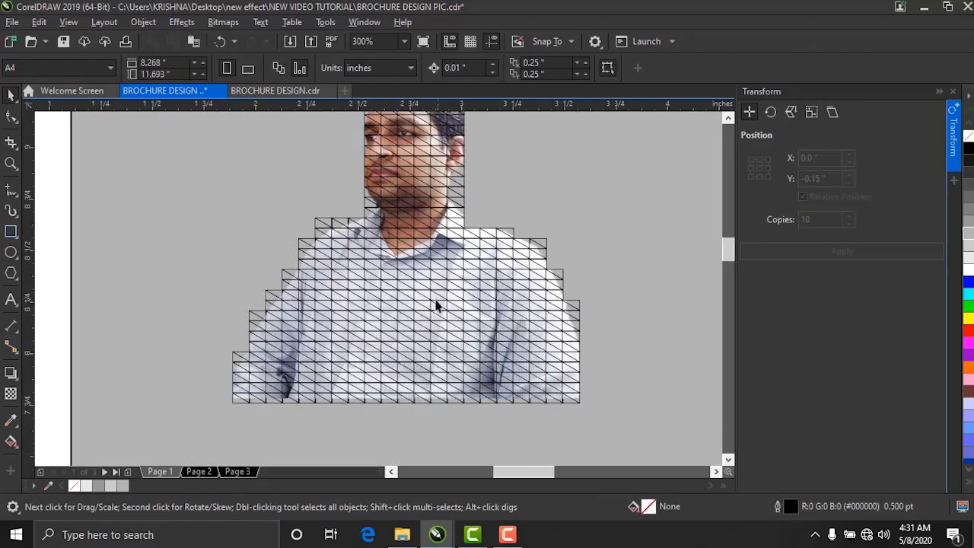
scroll(426, 350, down, 1)
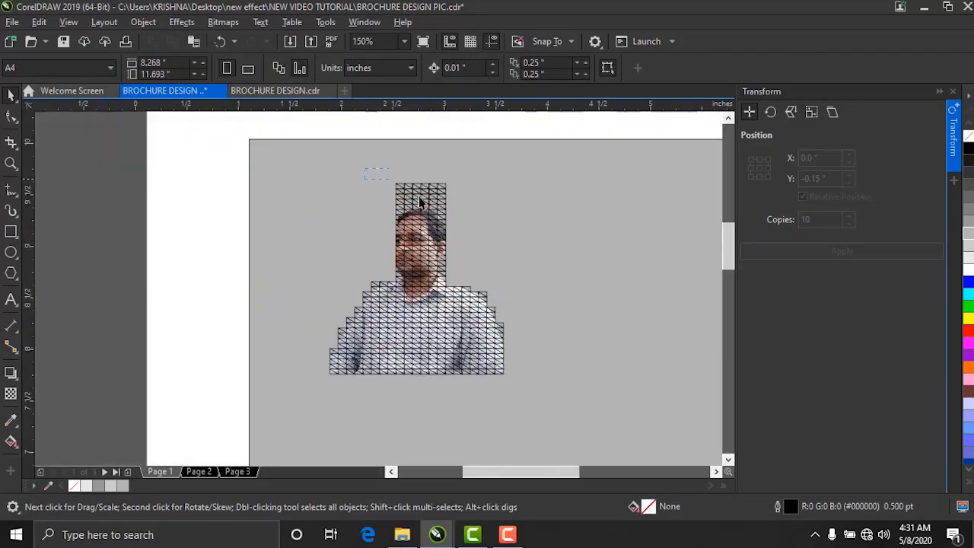
drag(458, 217, 458, 217)
key(Delete)
Step: Delete all the triangles covering the left half of the portrait, from head to torso
scroll(459, 217, up, 1)
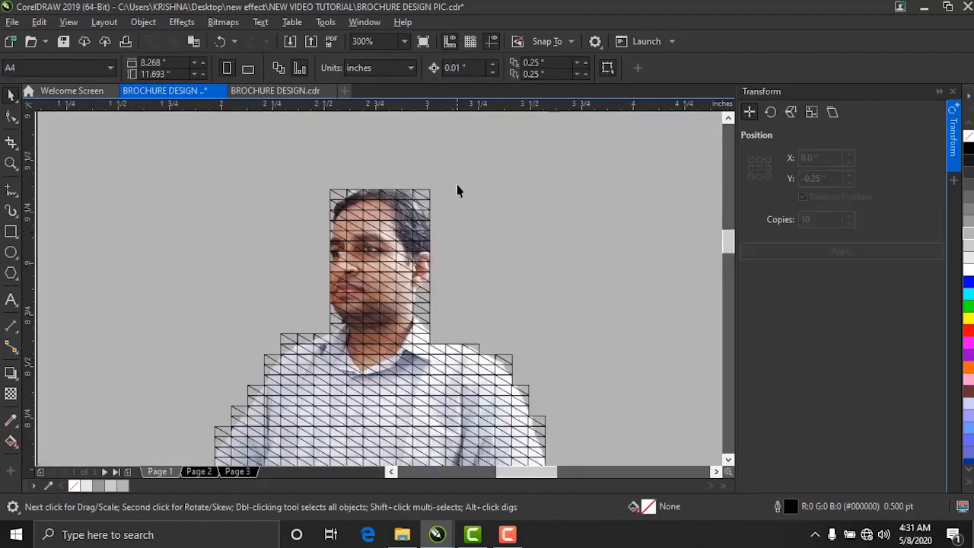
scroll(457, 190, down, 1)
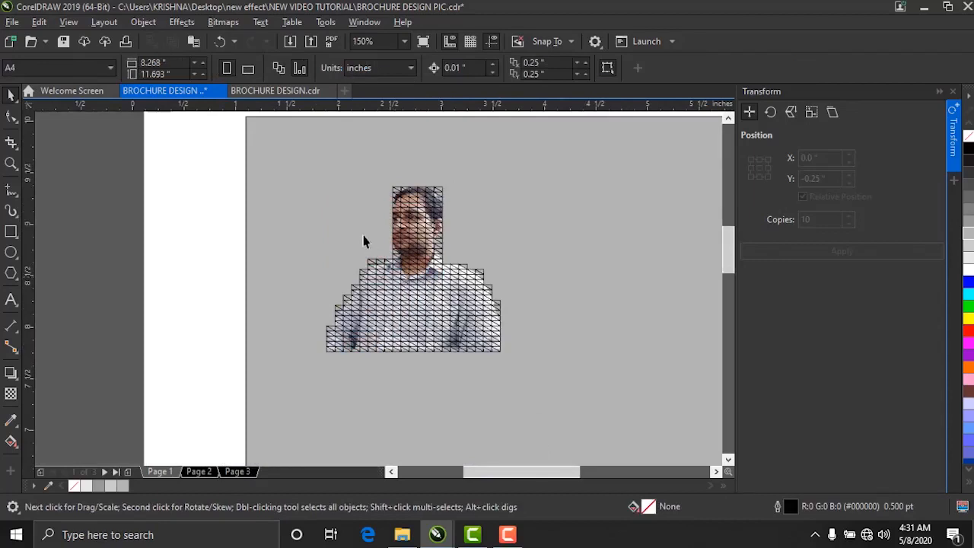
drag(316, 159, 412, 383)
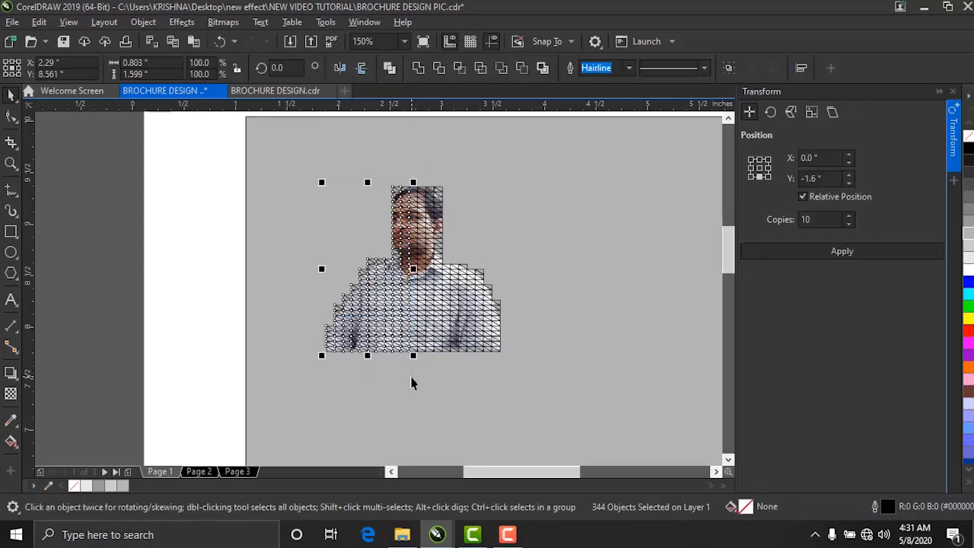
key(Delete)
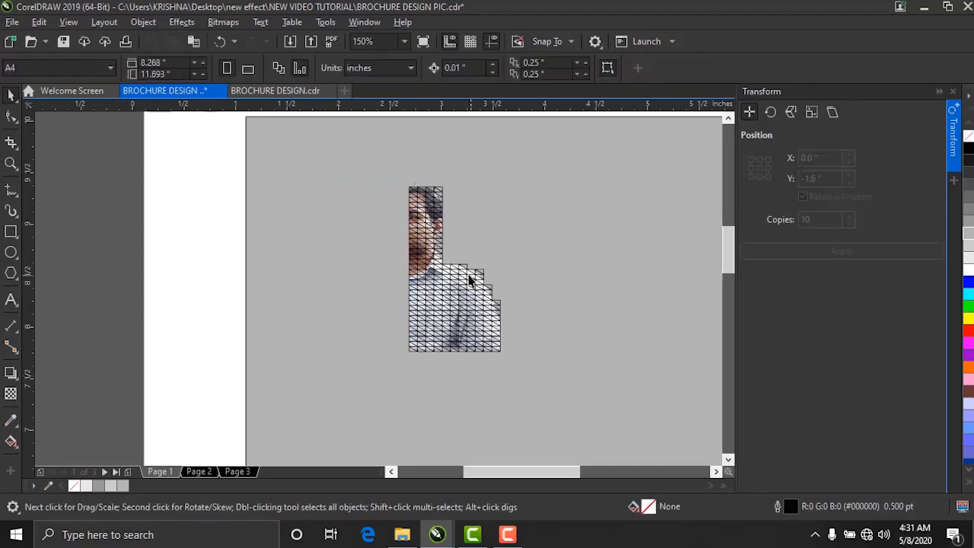
Step: Scatter individual triangles from the outer edge of the hair and ear into the empty grey area beside the head
scroll(429, 228, up, 3)
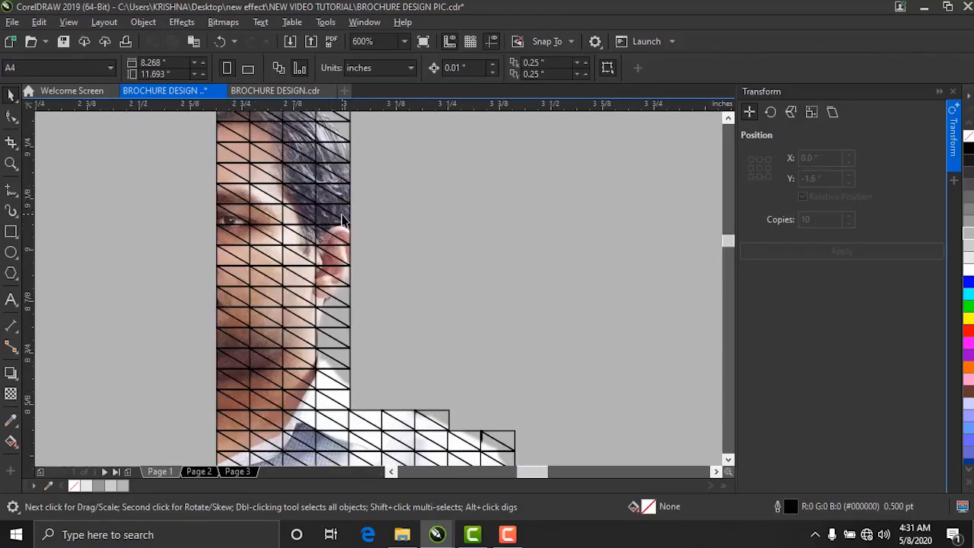
drag(341, 219, 423, 202)
drag(340, 180, 420, 137)
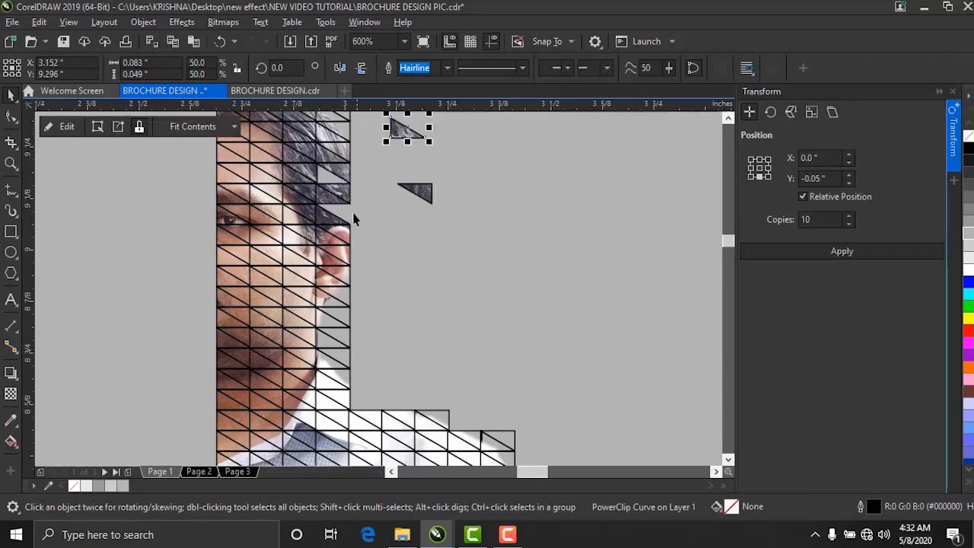
drag(330, 201, 403, 173)
drag(331, 259, 397, 240)
drag(328, 239, 425, 208)
drag(327, 300, 392, 279)
drag(327, 280, 442, 238)
drag(327, 157, 440, 158)
drag(341, 170, 472, 201)
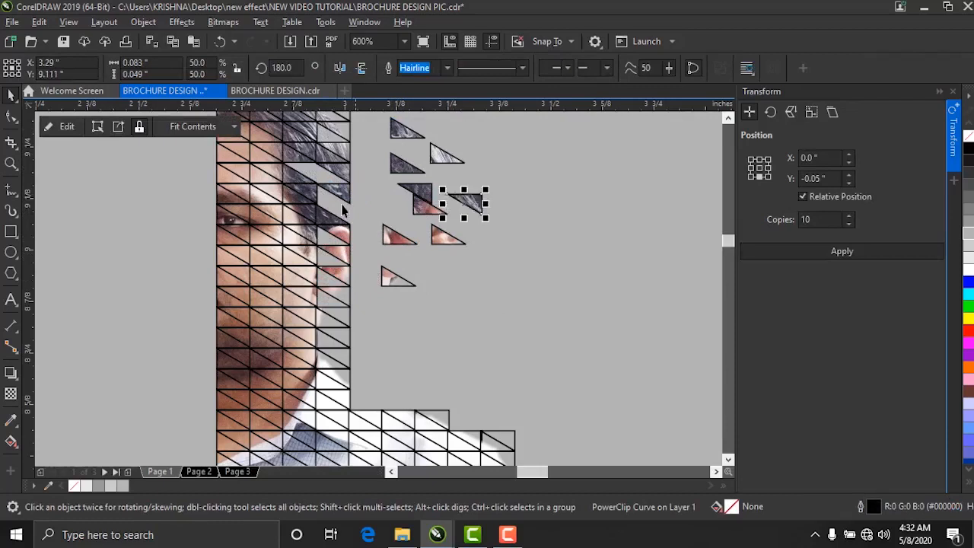
Step: Pull triangles from the inner hair, temple and cheek columns and scatter them among the loose pieces beside the head
drag(294, 197, 377, 197)
drag(306, 232, 455, 273)
drag(306, 252, 487, 221)
drag(295, 217, 509, 270)
drag(306, 294, 414, 309)
drag(306, 273, 469, 313)
drag(306, 355, 435, 373)
drag(306, 334, 439, 340)
drag(295, 342, 393, 342)
drag(306, 313, 389, 362)
drag(295, 259, 450, 233)
Step: Scatter triangles from the collar, shoulder and upper chest outward beyond the shoulder's outline
scroll(404, 231, down, 1)
drag(412, 273, 459, 250)
drag(395, 261, 471, 275)
drag(368, 266, 468, 217)
drag(379, 280, 443, 208)
drag(393, 301, 485, 297)
drag(386, 287, 491, 248)
drag(415, 302, 458, 286)
drag(361, 301, 482, 270)
drag(398, 302, 493, 281)
drag(431, 301, 514, 310)
drag(446, 312, 500, 325)
drag(445, 301, 481, 330)
drag(413, 315, 521, 287)
drag(429, 322, 473, 300)
drag(422, 339, 500, 346)
drag(462, 353, 534, 305)
drag(347, 268, 423, 236)
Step: Scatter triangles from the chest, sleeve and lower arm over the grey area beside the arm
drag(445, 353, 503, 363)
drag(462, 356, 545, 330)
drag(431, 363, 522, 267)
drag(419, 328, 555, 260)
drag(412, 363, 557, 289)
drag(379, 352, 532, 257)
drag(396, 373, 570, 309)
drag(402, 391, 530, 364)
drag(465, 390, 508, 396)
drag(449, 419, 507, 381)
drag(443, 424, 501, 412)
drag(384, 408, 529, 380)
drag(420, 407, 484, 354)
drag(382, 392, 564, 360)
drag(415, 396, 571, 324)
drag(462, 363, 566, 350)
drag(400, 411, 555, 395)
drag(415, 404, 598, 370)
drag(391, 417, 545, 408)
drag(412, 423, 527, 395)
drag(407, 389, 576, 313)
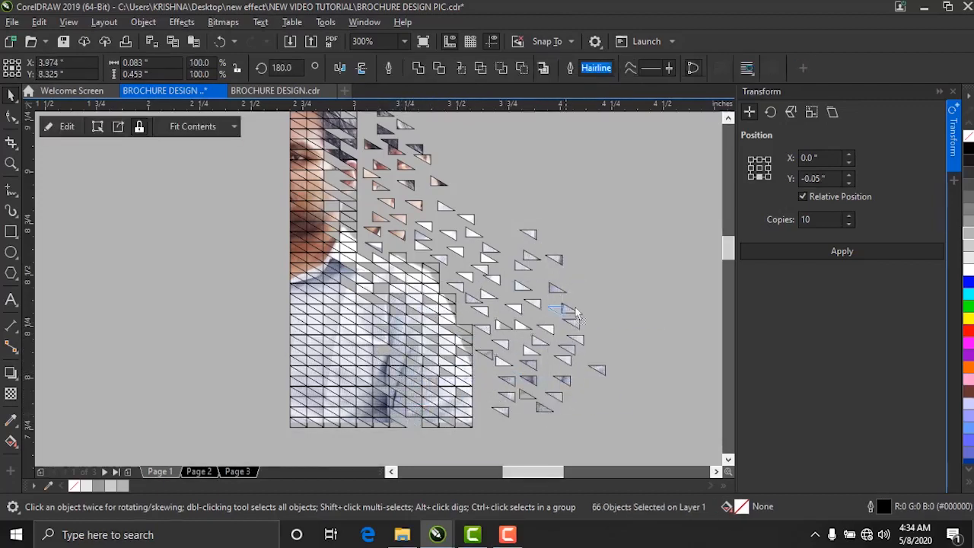
Step: Move several triangles from the bottom edge of the shirt out beside the arm
scroll(363, 312, down, 1)
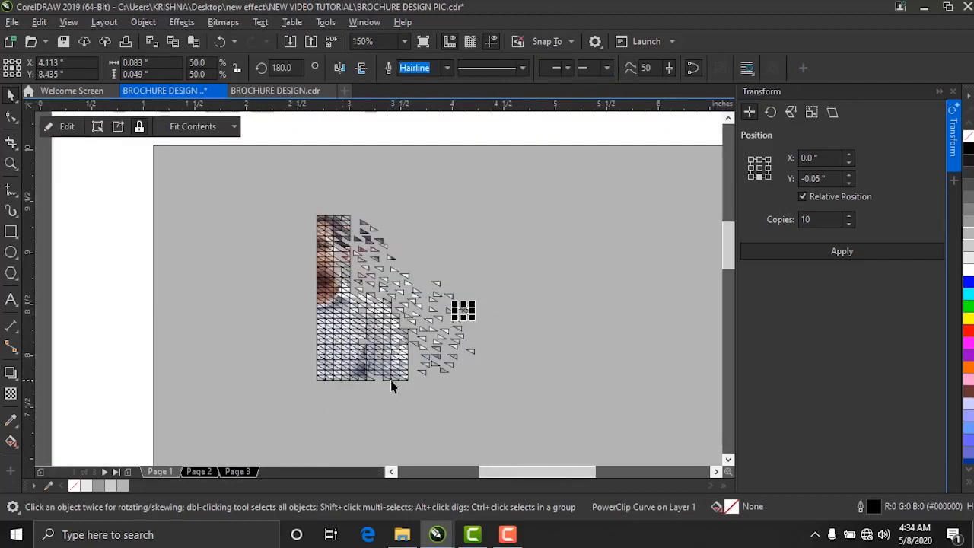
scroll(393, 387, up, 1)
drag(395, 375, 548, 334)
click(419, 375)
drag(418, 375, 478, 363)
drag(394, 371, 439, 328)
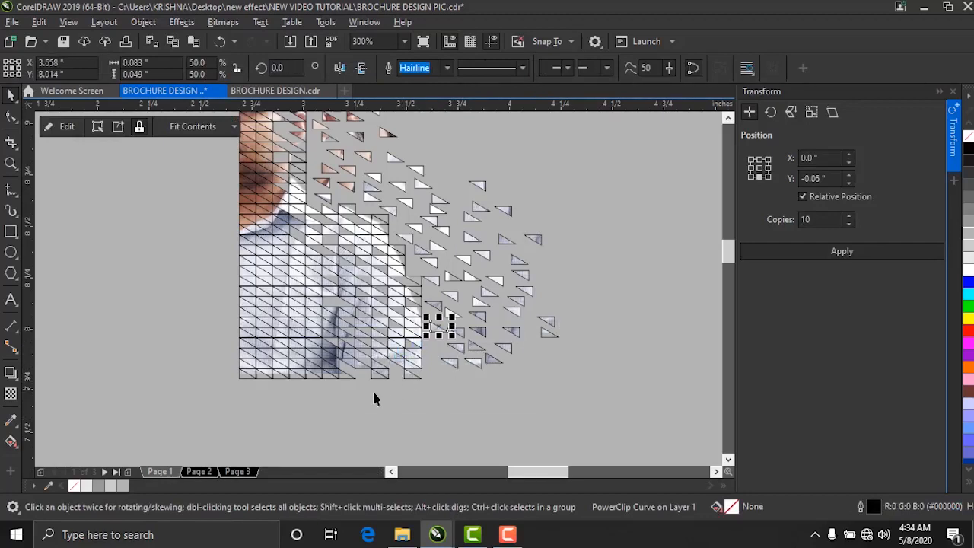
Step: Remove the outlines from all the triangles and close the Transform docker
scroll(375, 399, down, 2)
drag(276, 135, 522, 424)
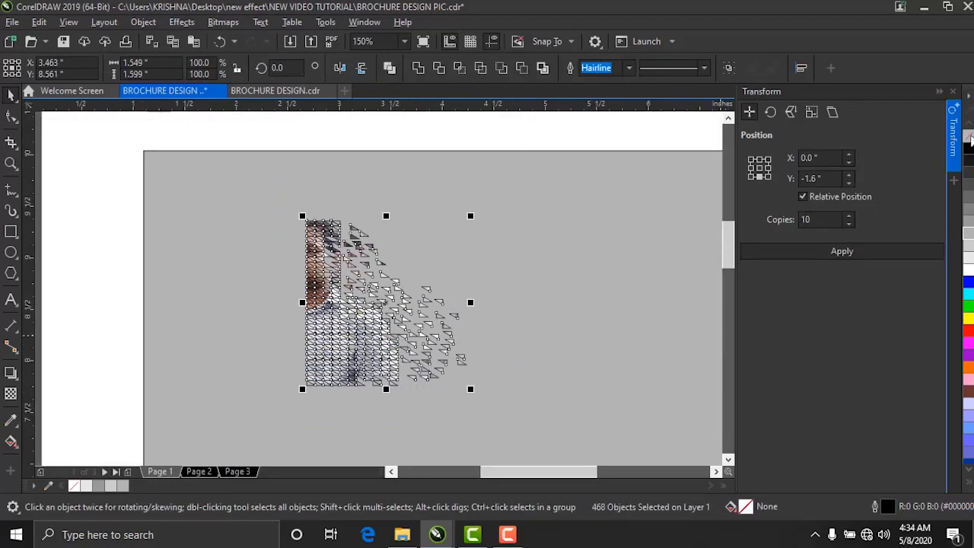
right_click(970, 137)
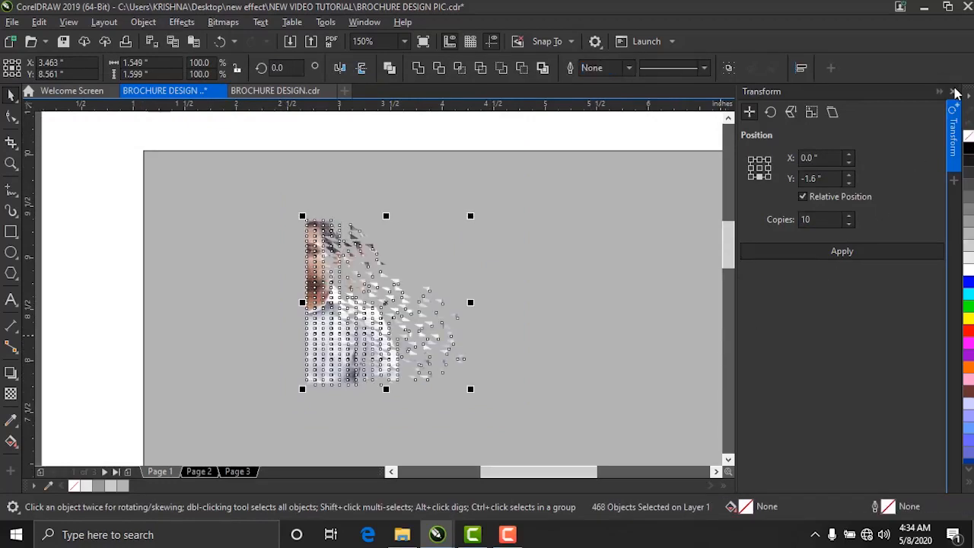
click(956, 92)
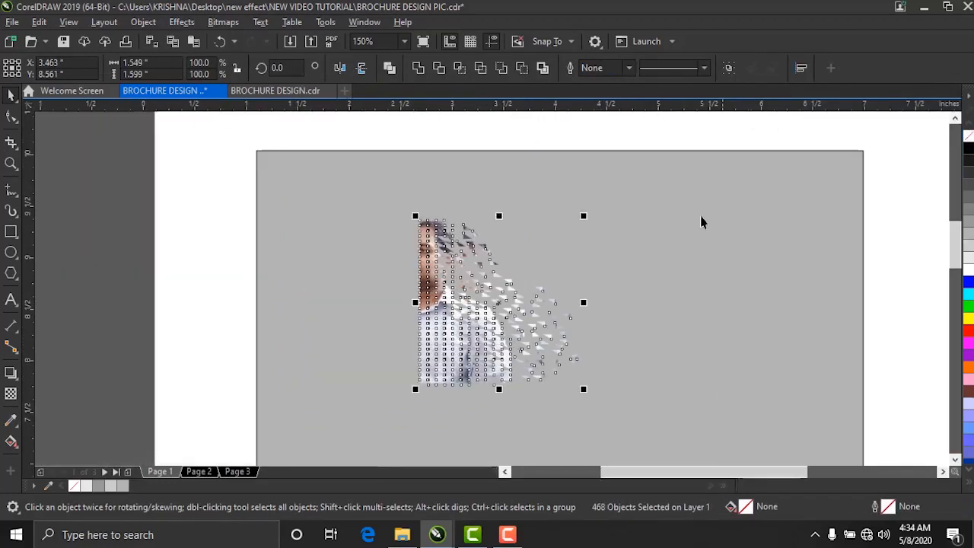
click(246, 276)
Step: Move the original portrait onto the grey rectangle next to the triangle half and scale it down to about 1.72 × 1.56 inches
scroll(246, 273, down, 2)
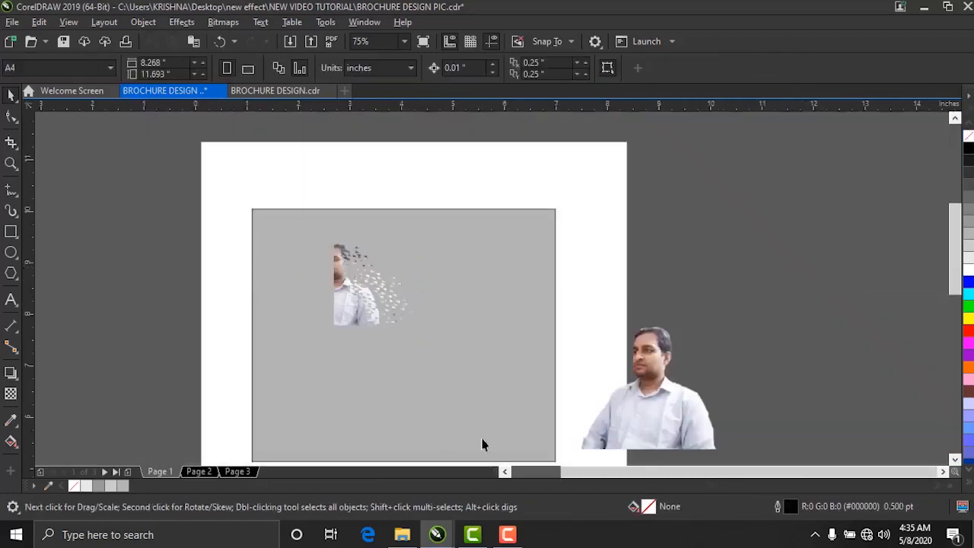
click(664, 419)
drag(662, 417, 297, 300)
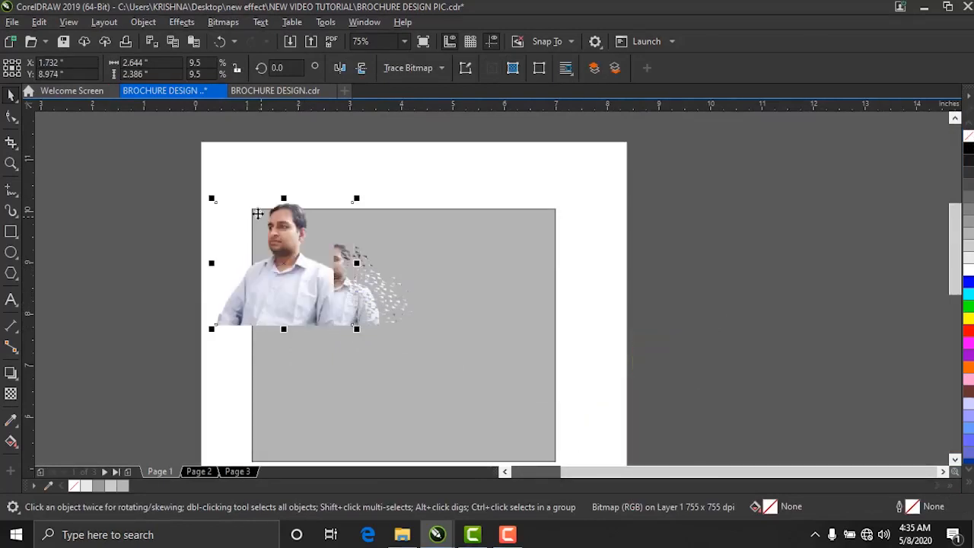
drag(212, 198, 243, 232)
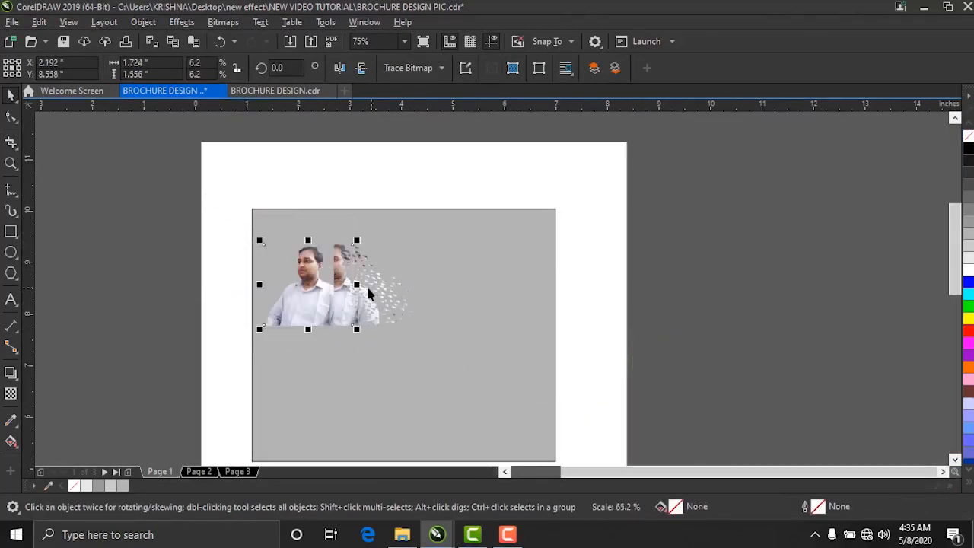
scroll(354, 273, up, 2)
scroll(236, 268, down, 2)
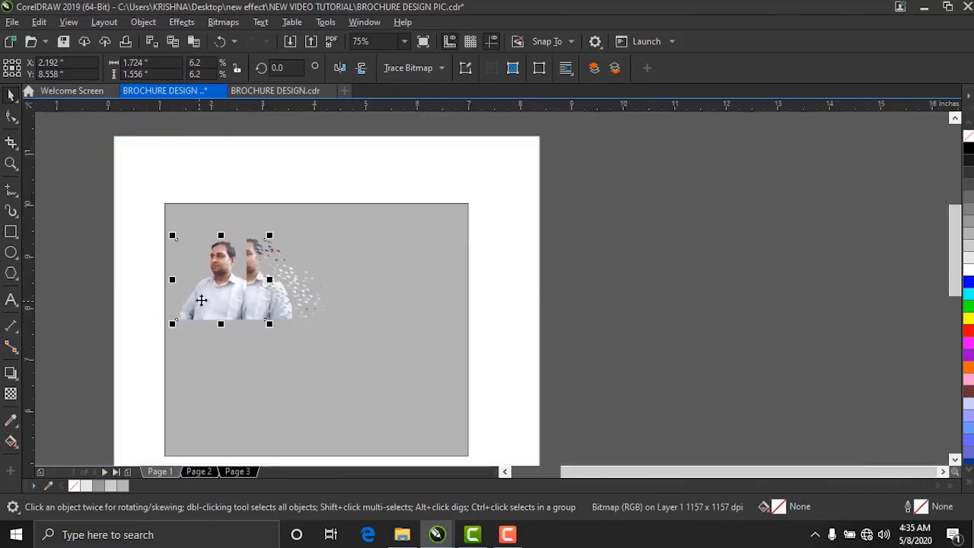
Step: Align the portrait over the triangle half at about 1.78 × 1.6 inches and nudge it slightly to match the features
scroll(202, 300, up, 1)
drag(220, 299, 257, 320)
scroll(207, 190, up, 1)
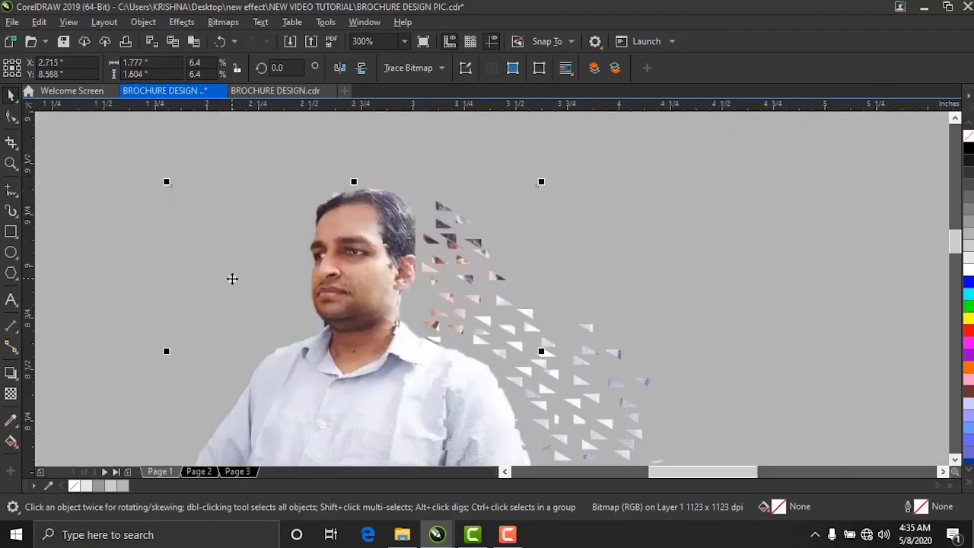
key(Right)
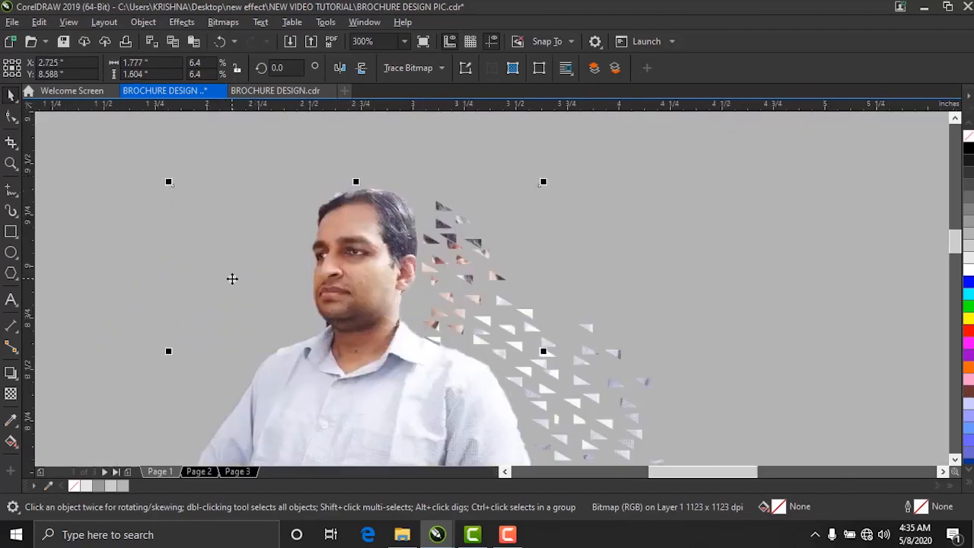
scroll(248, 222, down, 1)
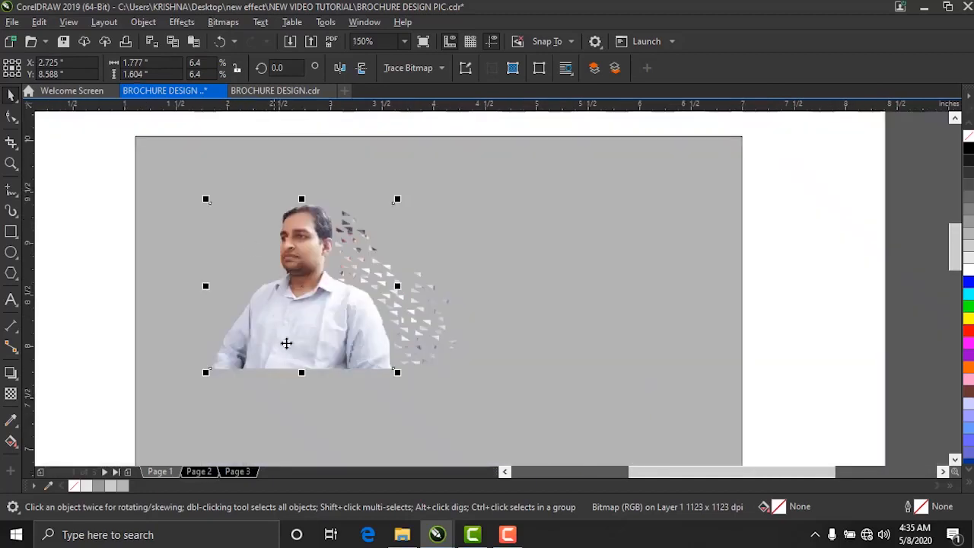
Step: Apply a linear fountain transparency to the portrait, with a short fade mid-body that hides its right half
click(11, 394)
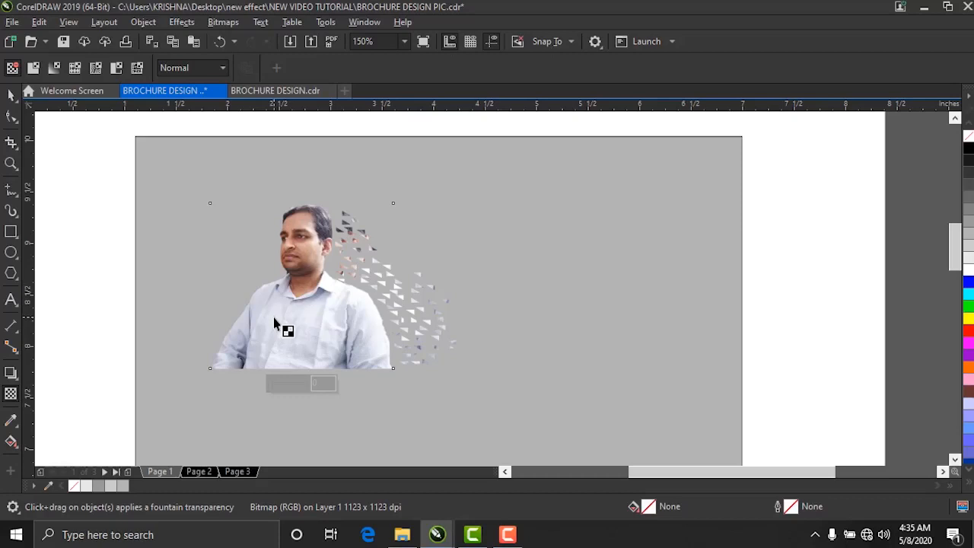
drag(273, 316, 354, 317)
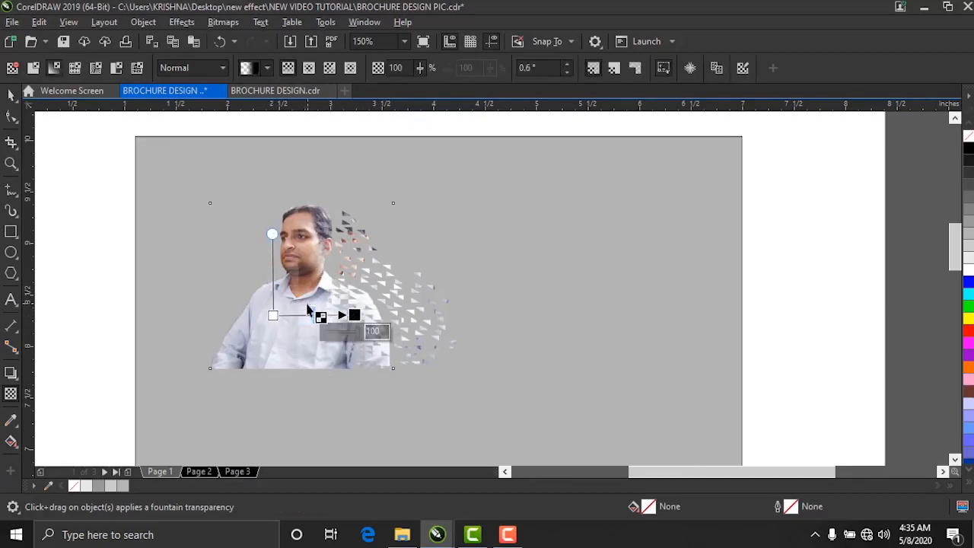
drag(273, 315, 297, 325)
scroll(307, 312, up, 1)
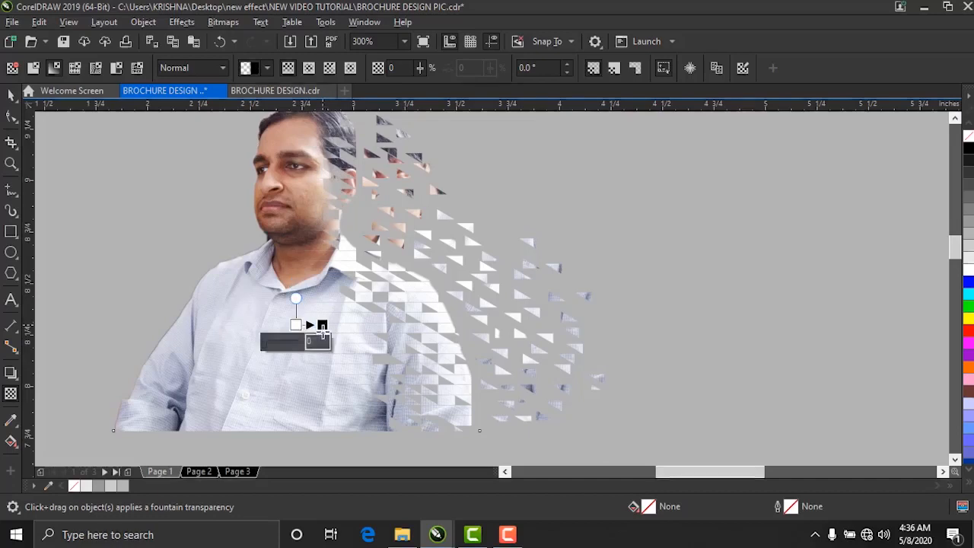
scroll(315, 324, up, 1)
click(11, 94)
scroll(205, 276, down, 1)
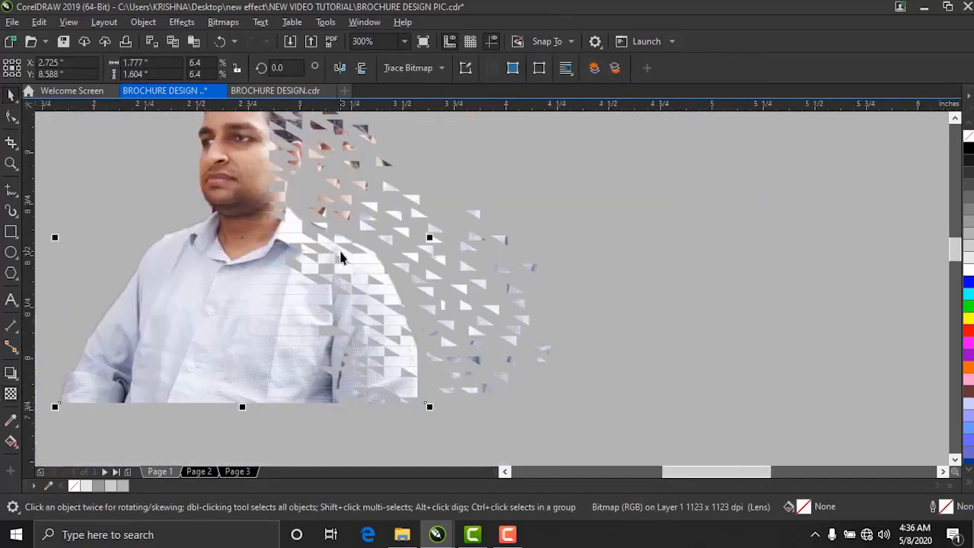
click(603, 239)
Step: Scatter more triangles from the shirt's chest and lower body outward to open gaps beside the faded edge
click(320, 301)
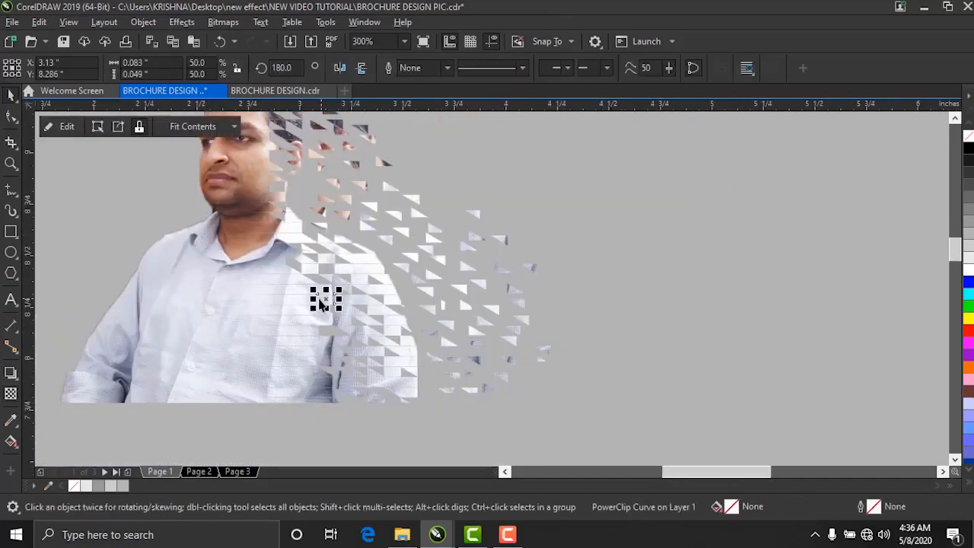
drag(323, 303, 437, 180)
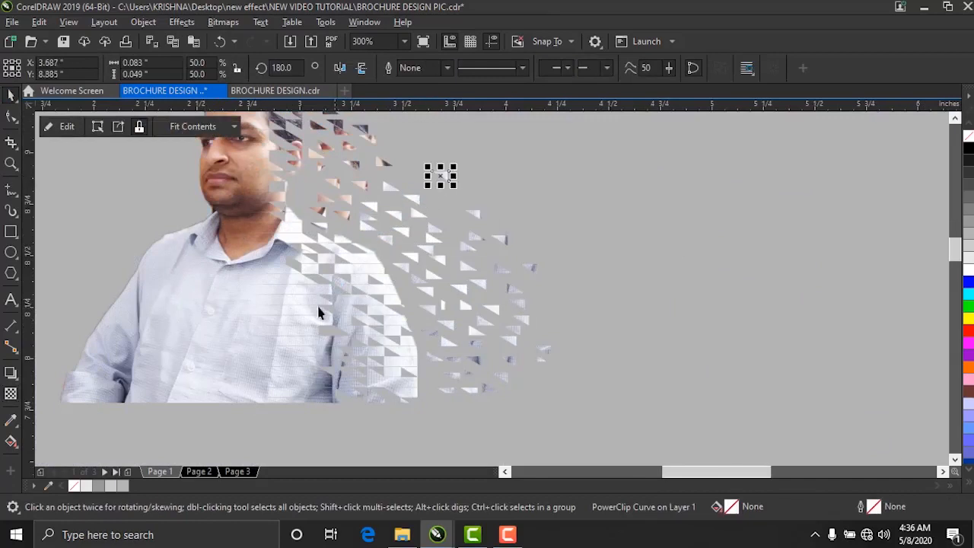
drag(293, 299, 452, 201)
drag(311, 305, 441, 213)
drag(294, 345, 526, 246)
drag(312, 358, 534, 287)
drag(324, 361, 557, 300)
drag(323, 373, 477, 412)
drag(324, 395, 519, 393)
drag(285, 397, 551, 338)
Step: Scatter a few more triangles from the collar, neck, side of the head and lower chest, and clear the selection
drag(291, 232, 410, 167)
drag(261, 227, 427, 182)
drag(261, 207, 427, 133)
drag(316, 154, 461, 172)
drag(290, 337, 495, 204)
scroll(212, 355, down, 4)
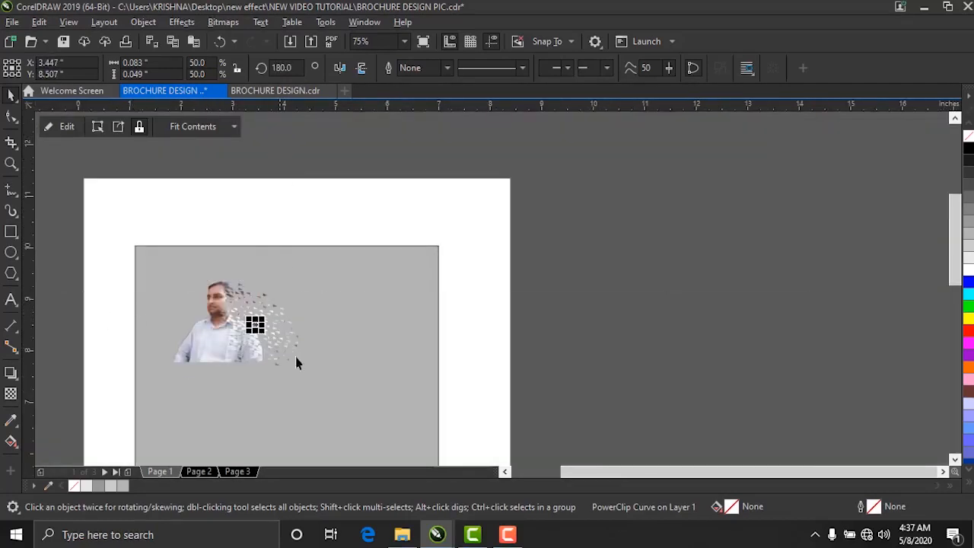
scroll(298, 262, down, 1)
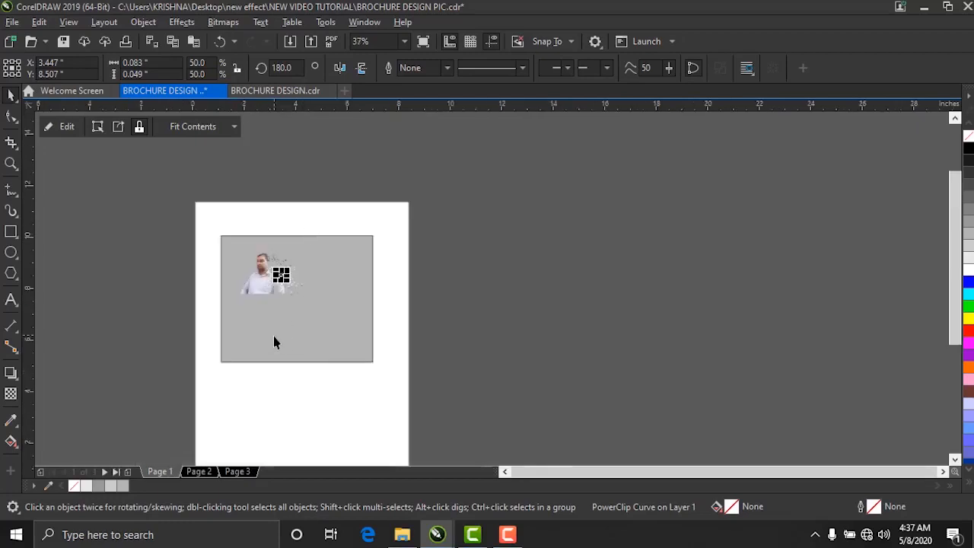
key(Escape)
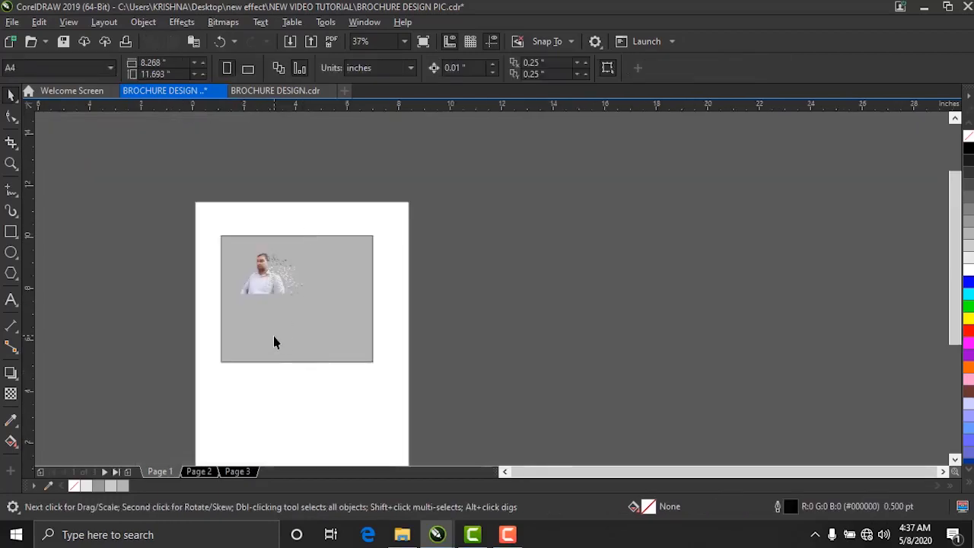
Step: Unlock the grey background rectangle and shrink it to about 3.47 × 2.89 inches around the portrait
right_click(274, 337)
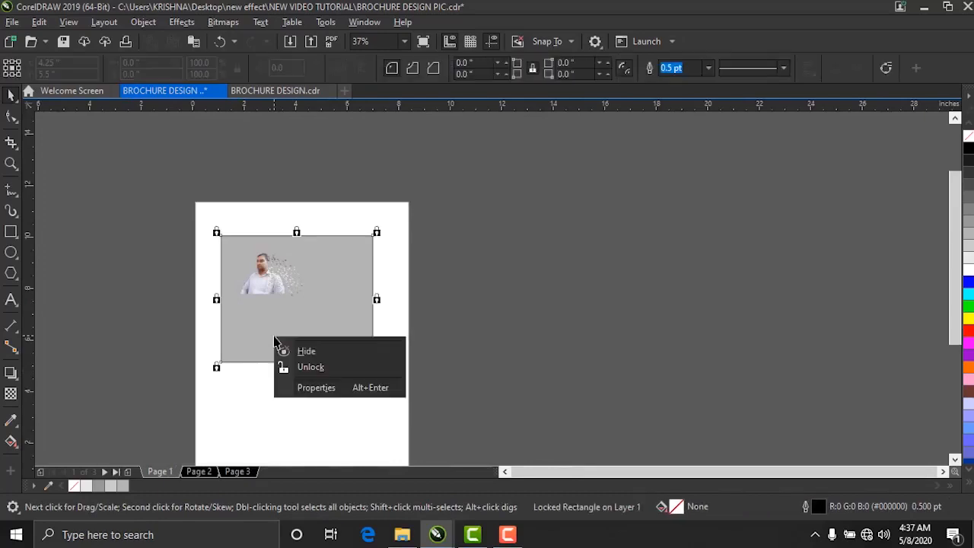
click(310, 367)
drag(378, 367, 337, 318)
scroll(248, 285, up, 2)
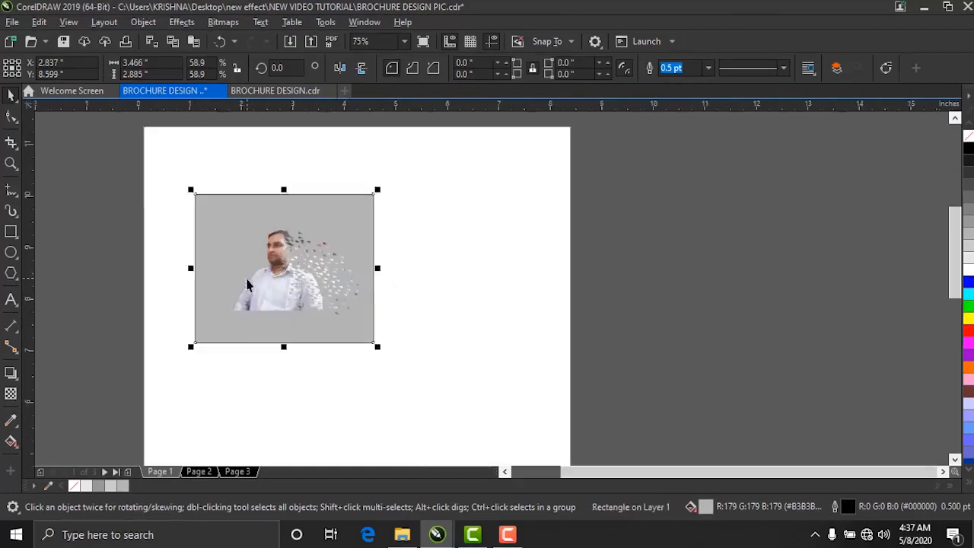
Step: Group the grey rectangle, the portrait and all the triangles together
drag(165, 196, 447, 386)
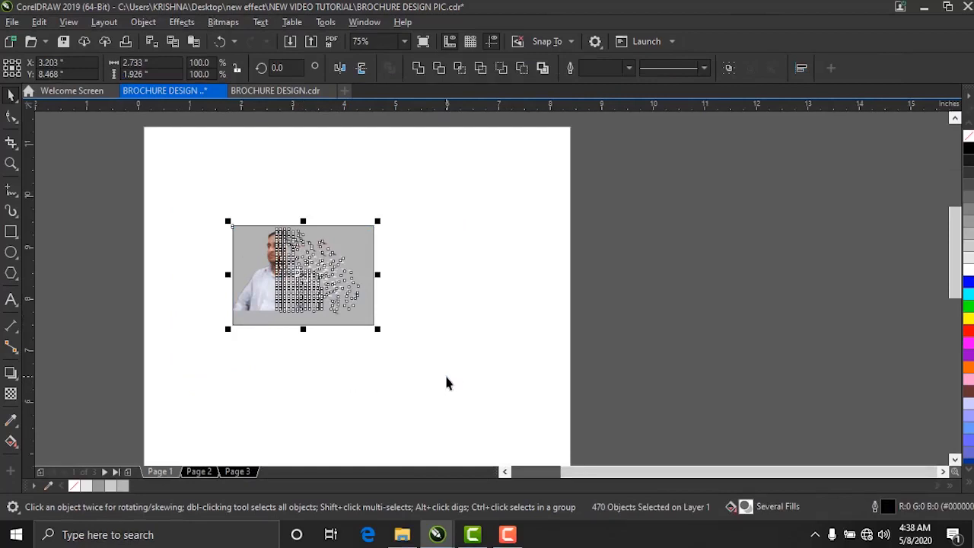
key(ctrl+g)
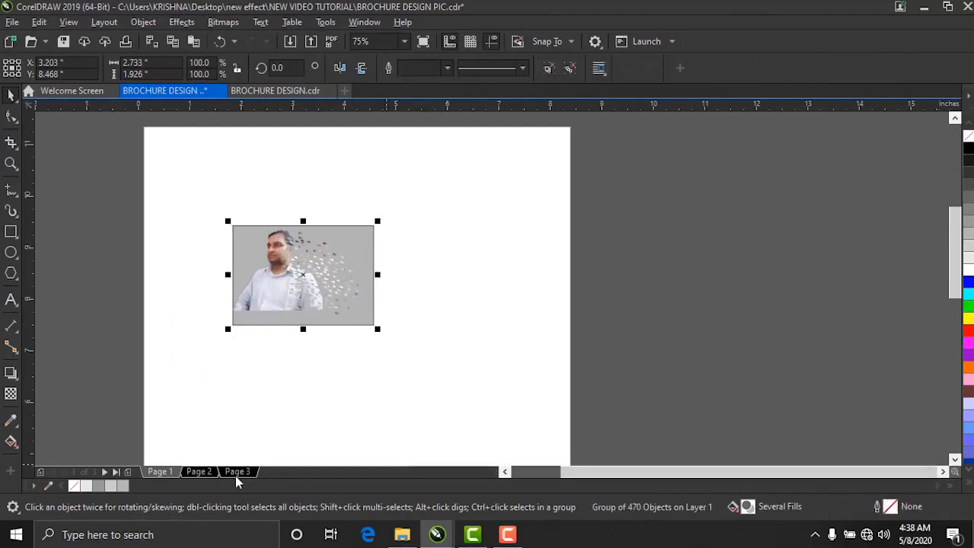
Step: Go to page 3 and examine the brochure layout
click(199, 472)
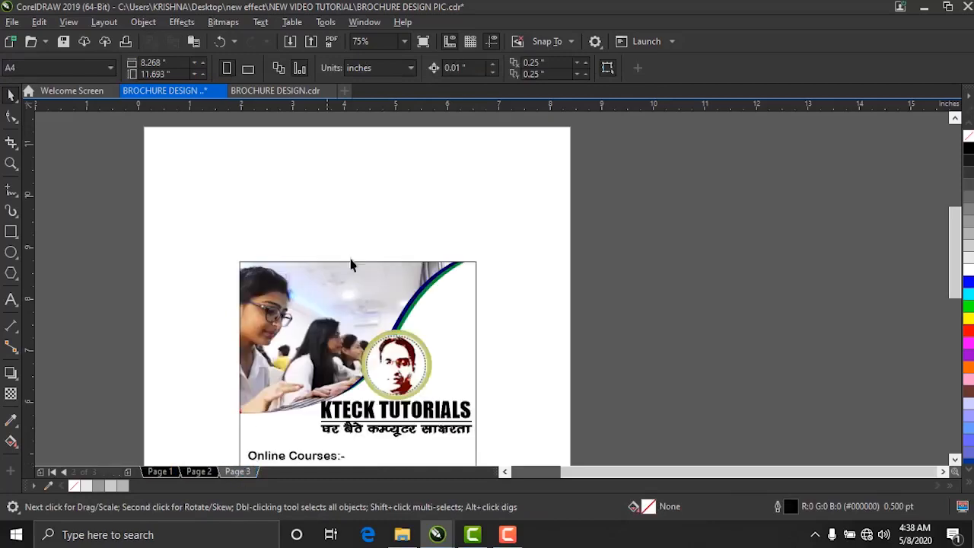
scroll(368, 212, down, 2)
scroll(381, 261, up, 2)
scroll(381, 261, down, 2)
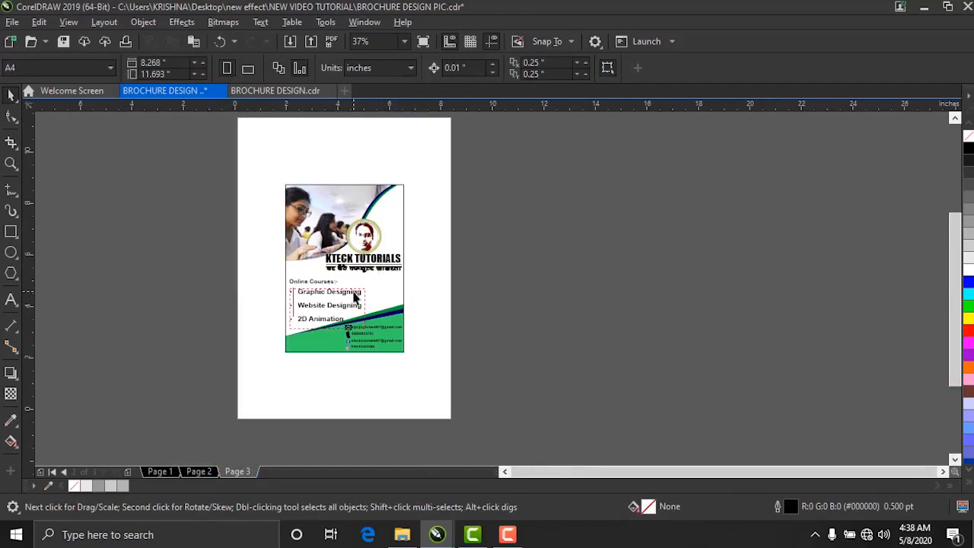
Step: Draw a rectangle on page 2 and set its size to 5.5 × 7.5 inches
scroll(270, 213, up, 2)
scroll(373, 174, down, 2)
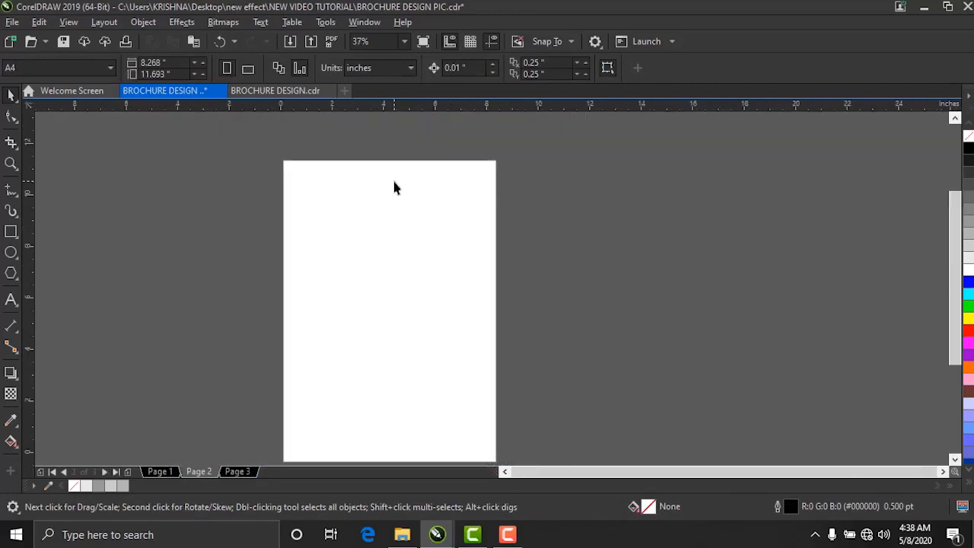
scroll(959, 228, down, 1)
key(F6)
drag(299, 157, 481, 419)
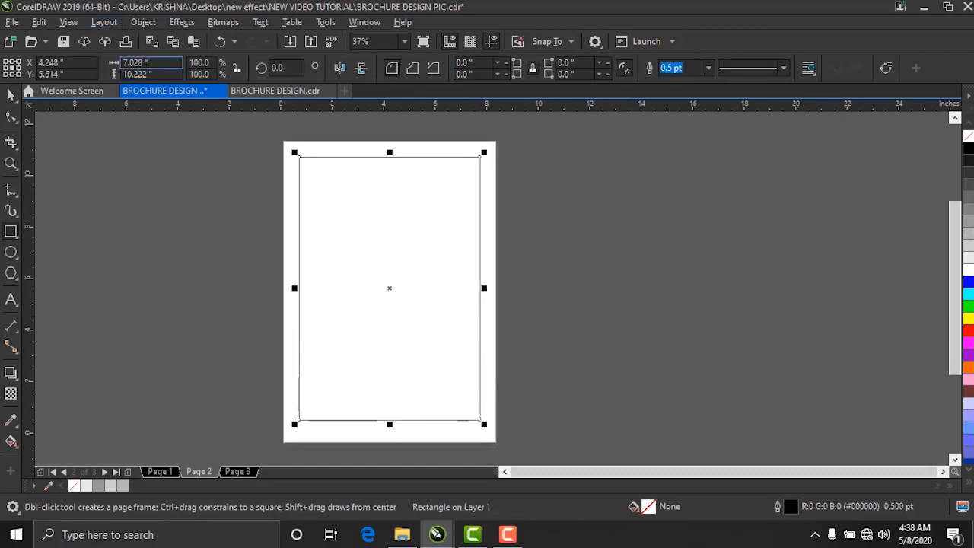
text(5.5)
key(Tab)
text(7)
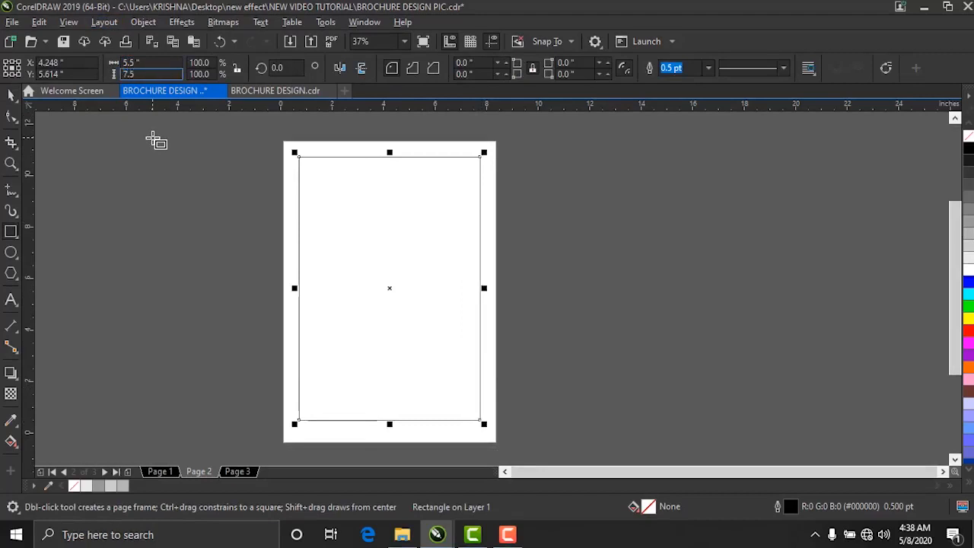
text(.5)
key(Return)
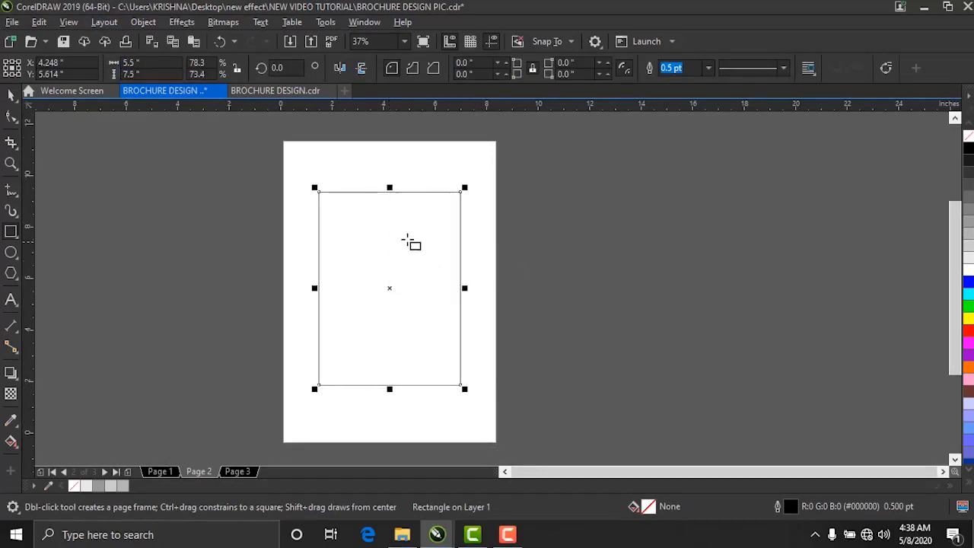
Step: Draw a closed triangle about 4.56 × 3.47 inches over the rectangle's upper-left corner with the Bézier tool
click(15, 211)
click(58, 223)
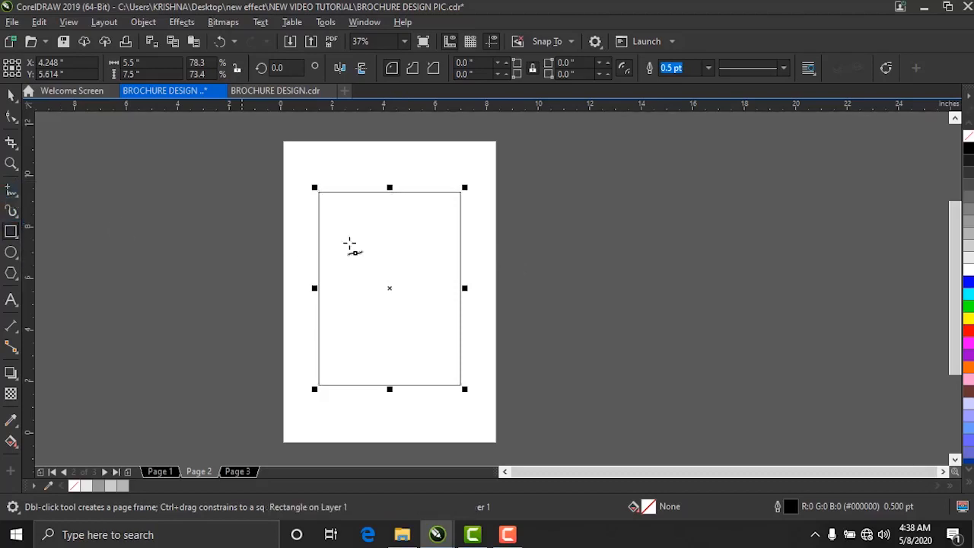
click(318, 283)
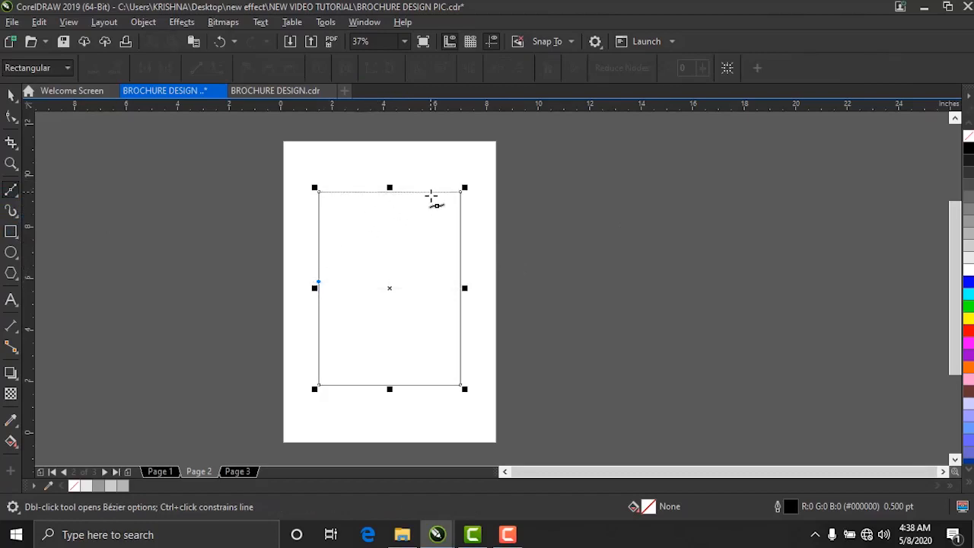
click(436, 191)
scroll(346, 210, up, 2)
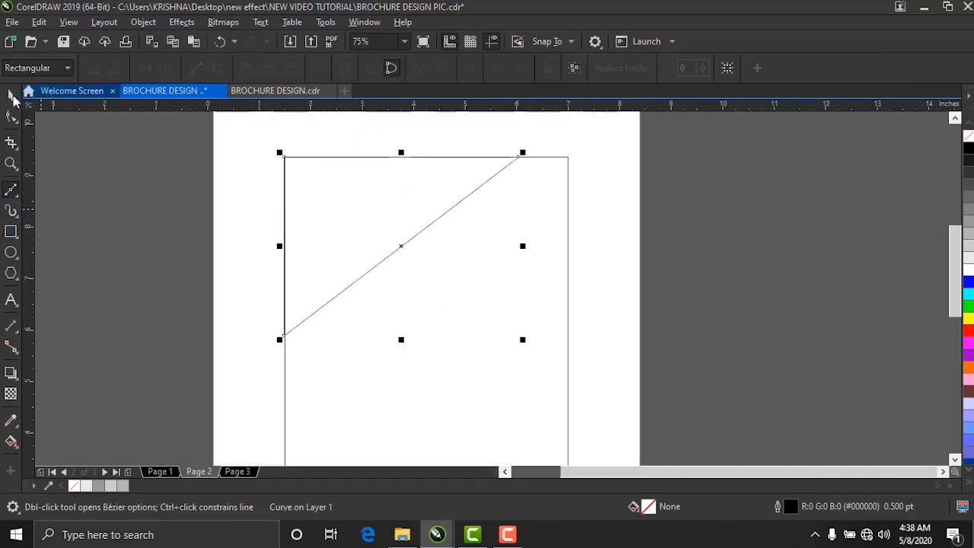
click(11, 93)
drag(537, 146, 239, 354)
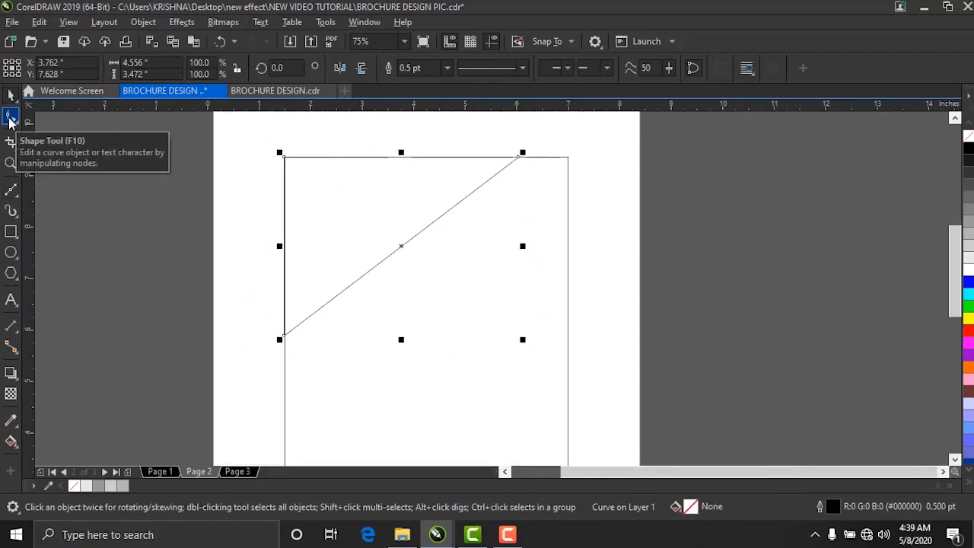
Step: Convert all the triangle's segments to curves and bend the diagonal side into an S-shaped curve
click(10, 118)
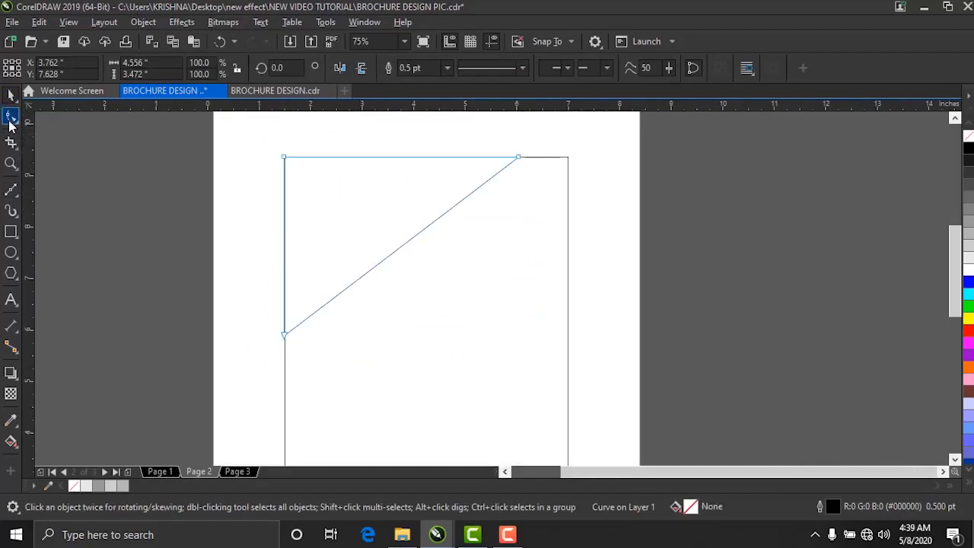
drag(244, 304, 556, 146)
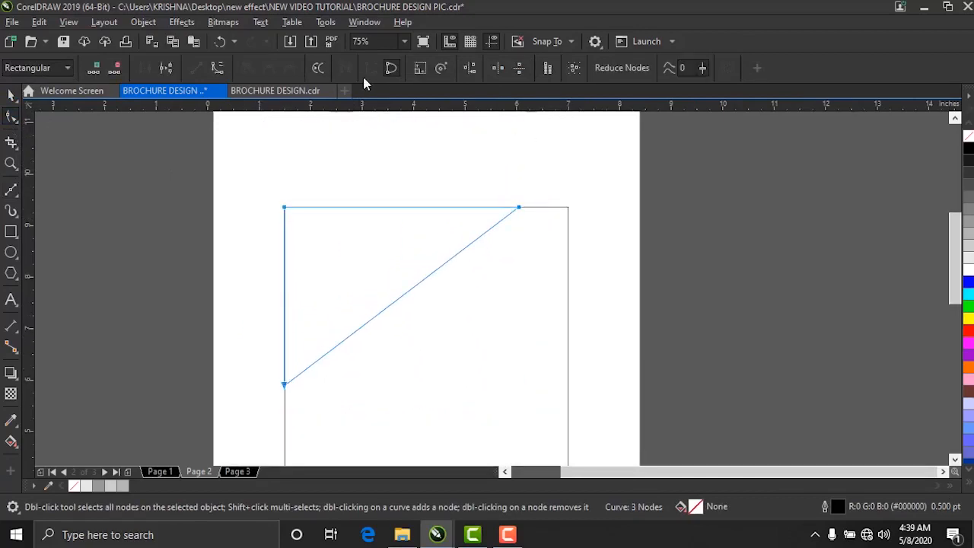
click(219, 69)
drag(244, 362, 319, 411)
drag(362, 331, 455, 383)
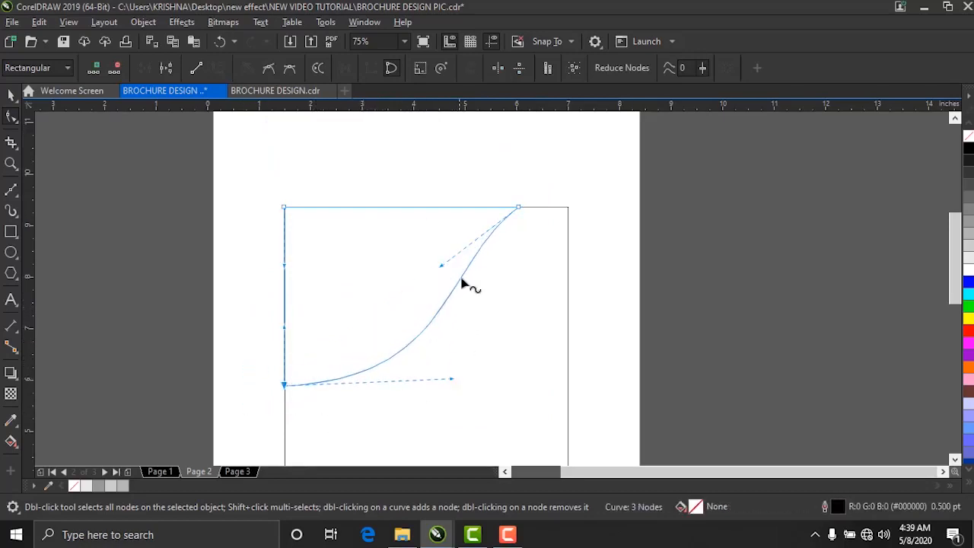
Step: Move the curve's upper end node inward along the top edge and make a copy of the shape stretched to 4.5 inches wide
drag(518, 208, 492, 211)
key(space)
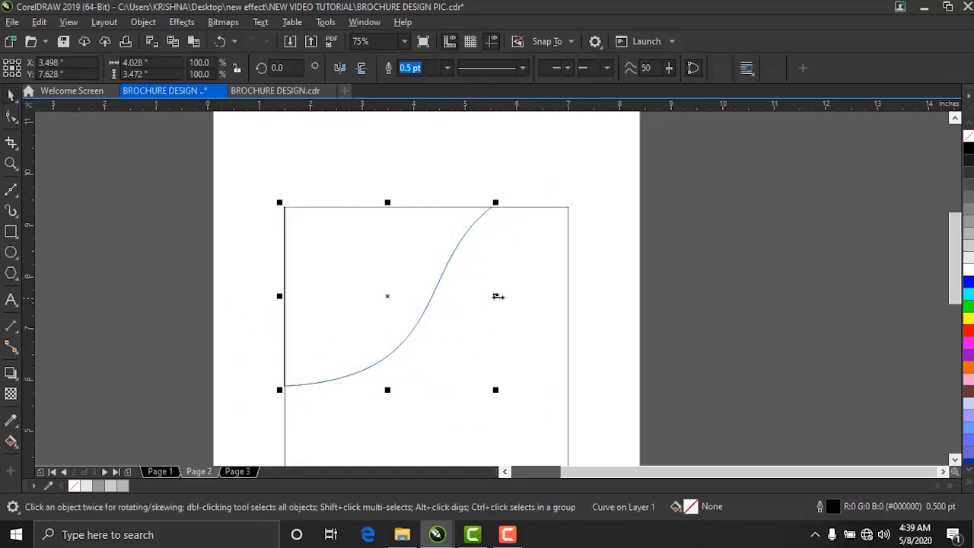
drag(496, 296, 519, 317)
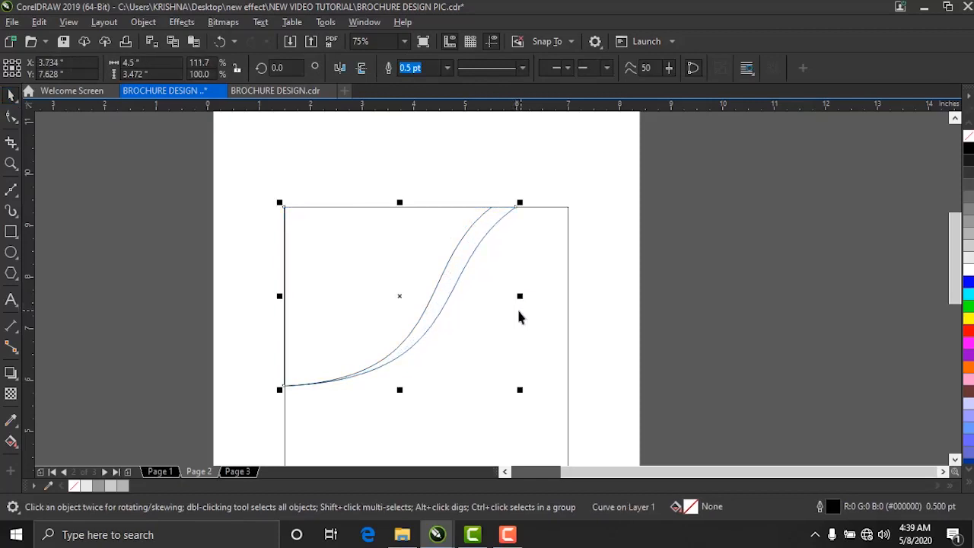
Step: Fill the narrower curved shape green and the wider copy red, and send the red shape to the back
click(434, 303)
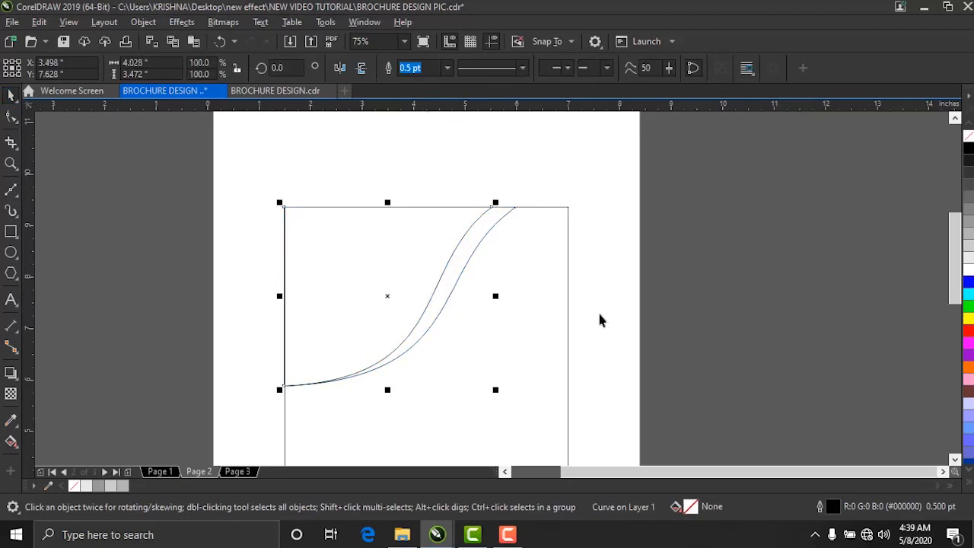
click(969, 307)
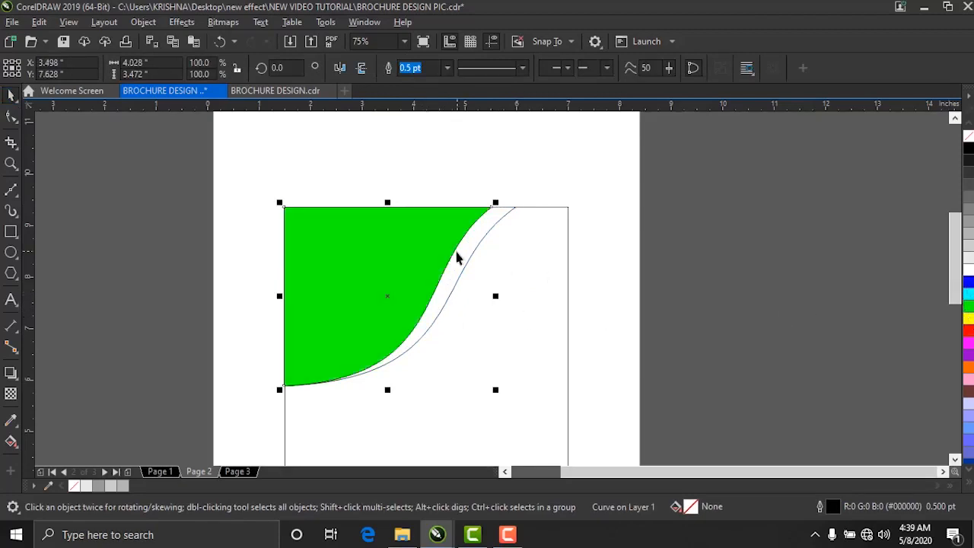
click(463, 274)
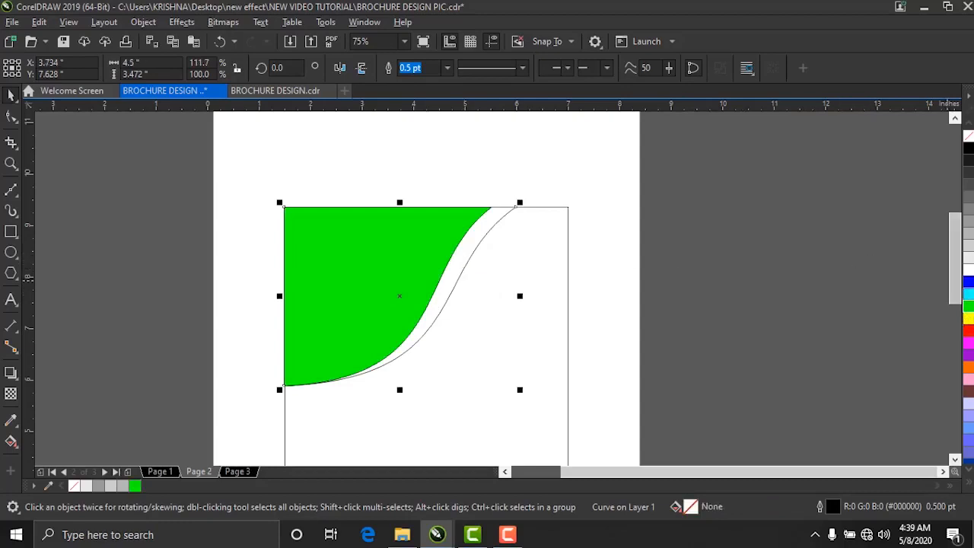
click(969, 331)
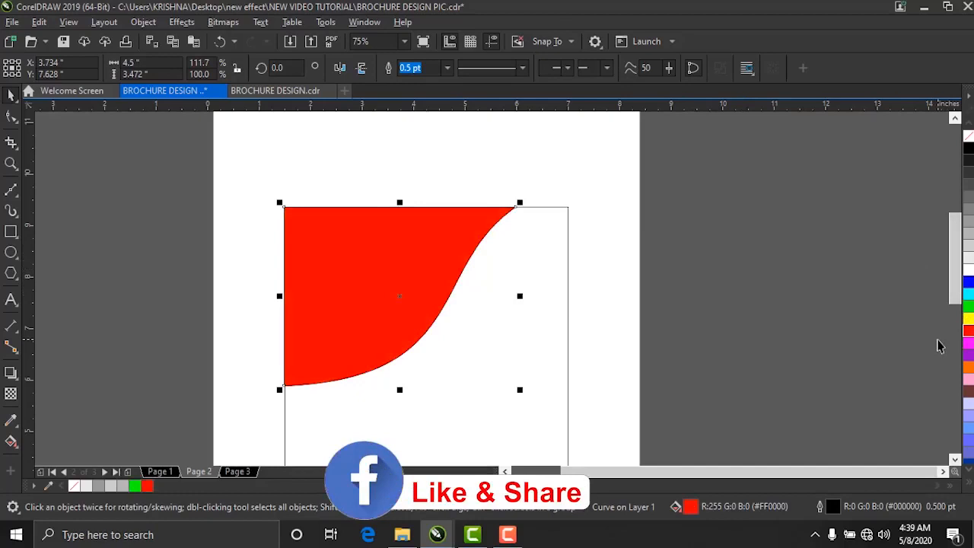
key(shift+Page_Down)
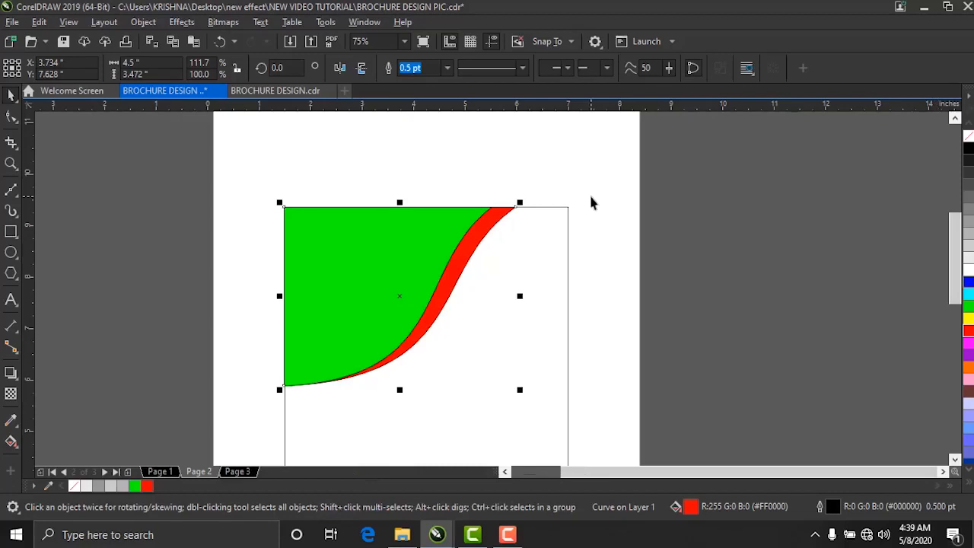
scroll(591, 202, down, 1)
scroll(602, 243, up, 1)
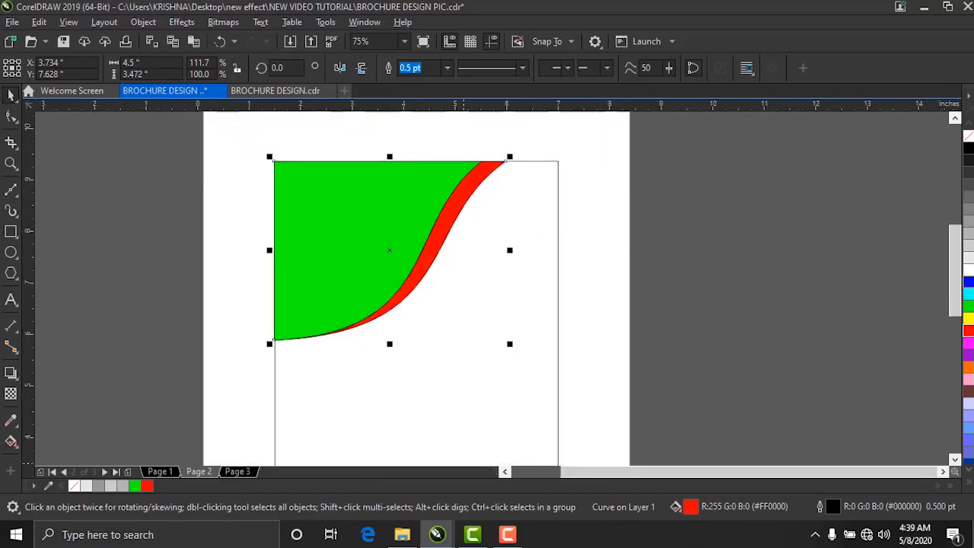
Step: Import the p2 photo from the NEW VIDEO TUTORIAL folder and PowerClip it inside the green curved shape
click(402, 535)
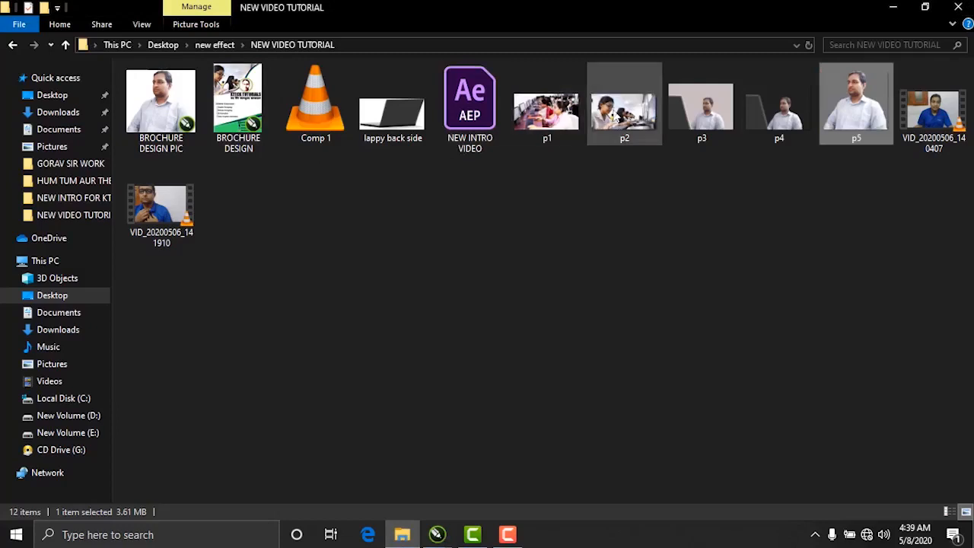
drag(624, 114, 346, 326)
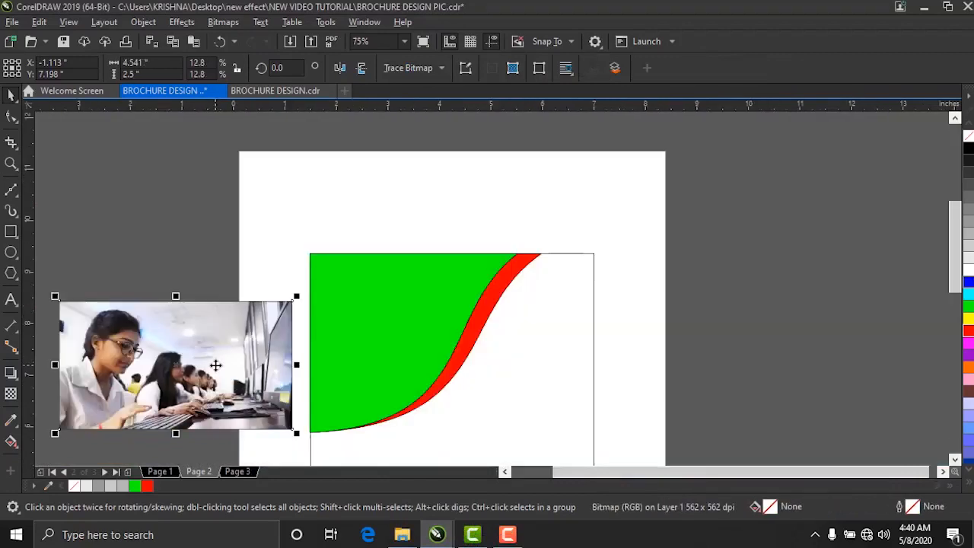
right_click(216, 365)
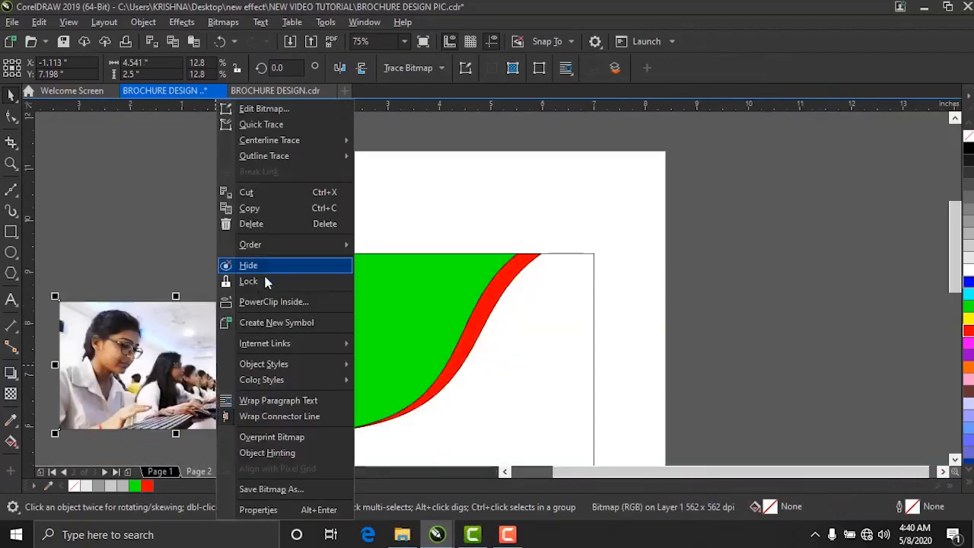
click(263, 301)
click(339, 313)
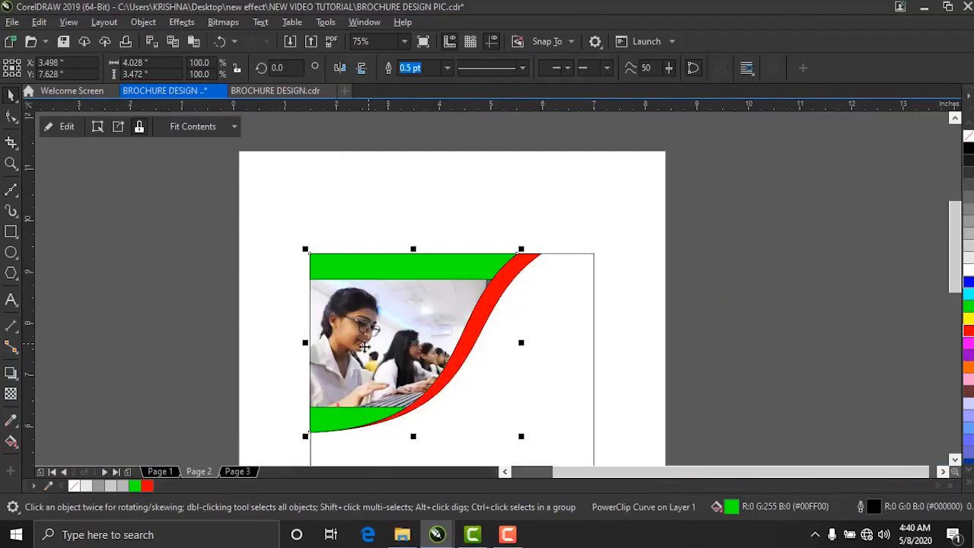
Step: Edit the PowerClip contents, enlarging the photo to about 6.27 × 3.45 inches and positioning the front woman inside the curved frame
click(65, 126)
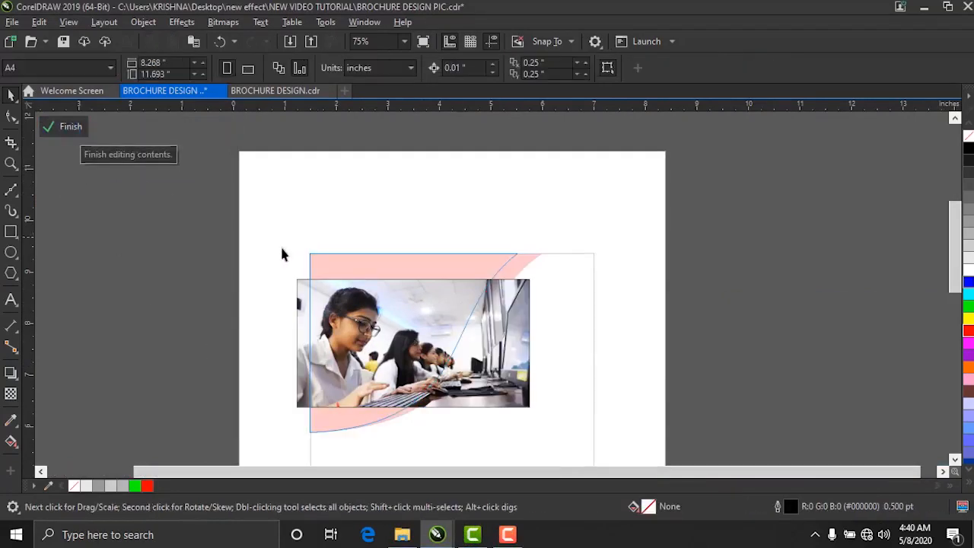
drag(392, 347, 392, 318)
drag(291, 388, 200, 455)
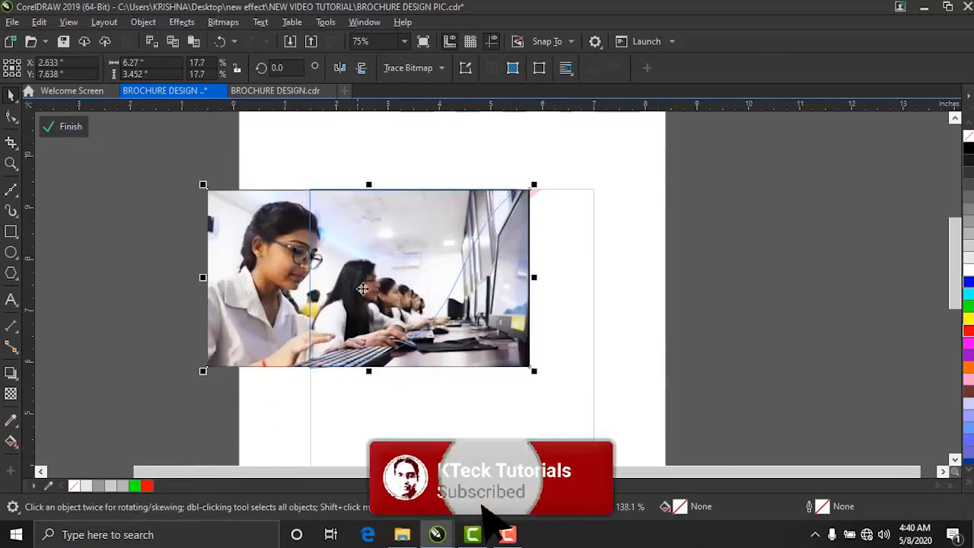
drag(370, 284, 422, 285)
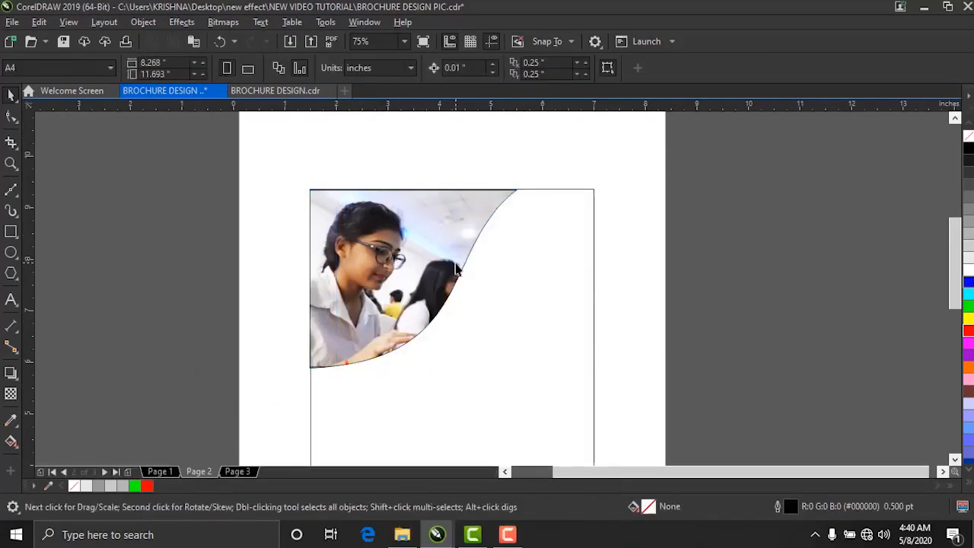
Step: Lengthen the top edge of the photo-filled shape by moving its upper end node outward
click(459, 270)
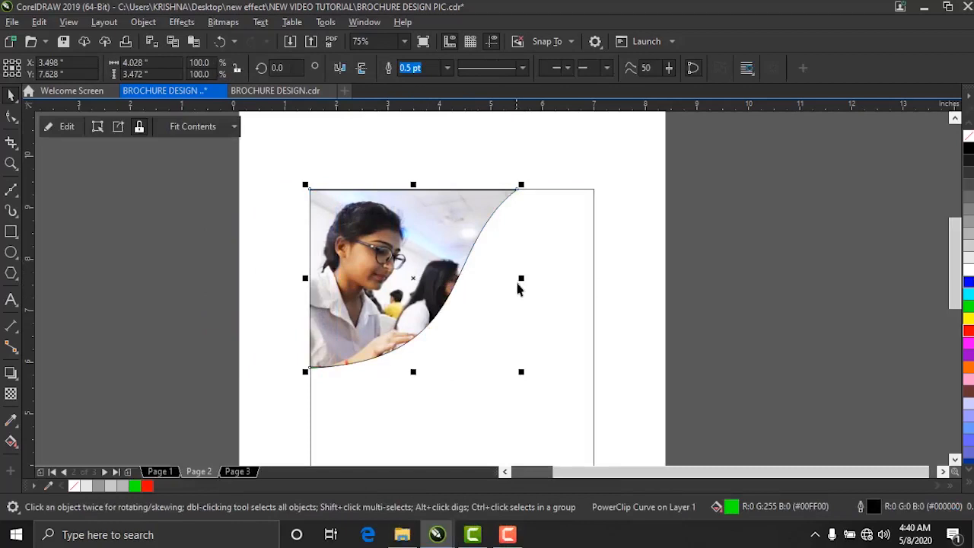
key(F10)
drag(491, 263, 432, 316)
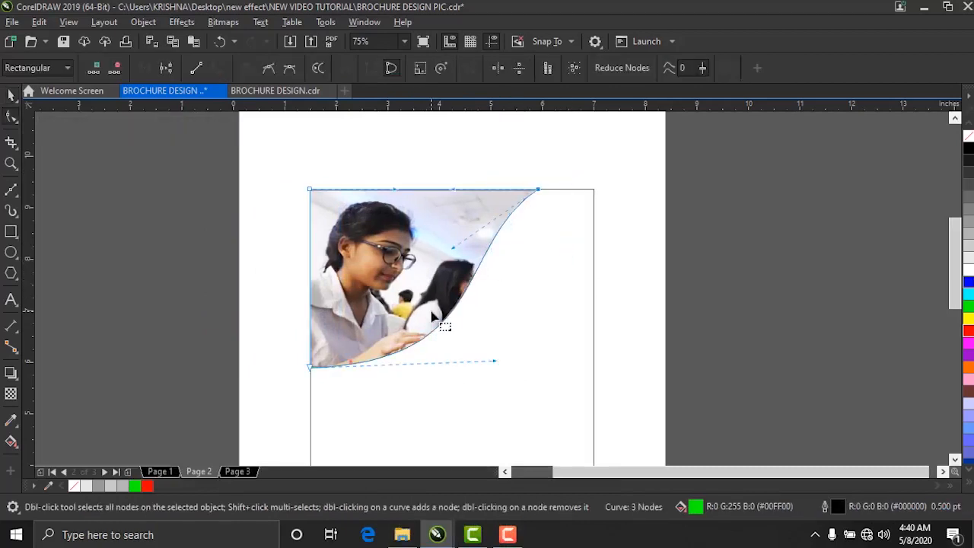
Step: Try nudging both end nodes of the photo frame's curve to the right, and undo the nudge
drag(286, 360, 345, 394)
key(Right)
key(Right)
key(Right)
key(Right)
key(Right)
key(Right)
key(Right)
key(Right)
key(Right)
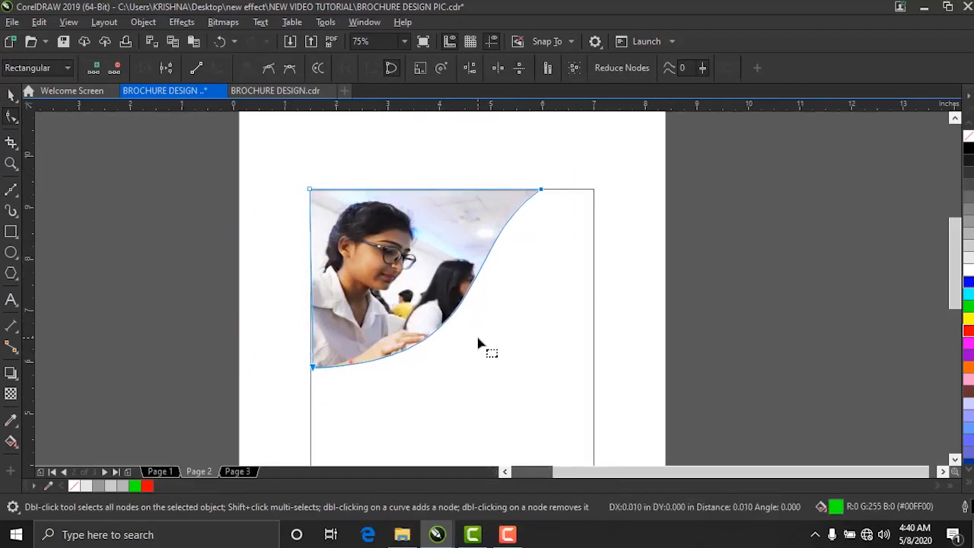
key(Right)
key(Right)
key(Right)
key(Right)
key(Right)
key(Right)
key(Right)
key(Right)
key(Right)
key(Right)
key(Right)
key(Right)
key(Right)
key(Right)
key(Right)
key(Right)
key(Right)
key(Right)
key(Right)
key(Right)
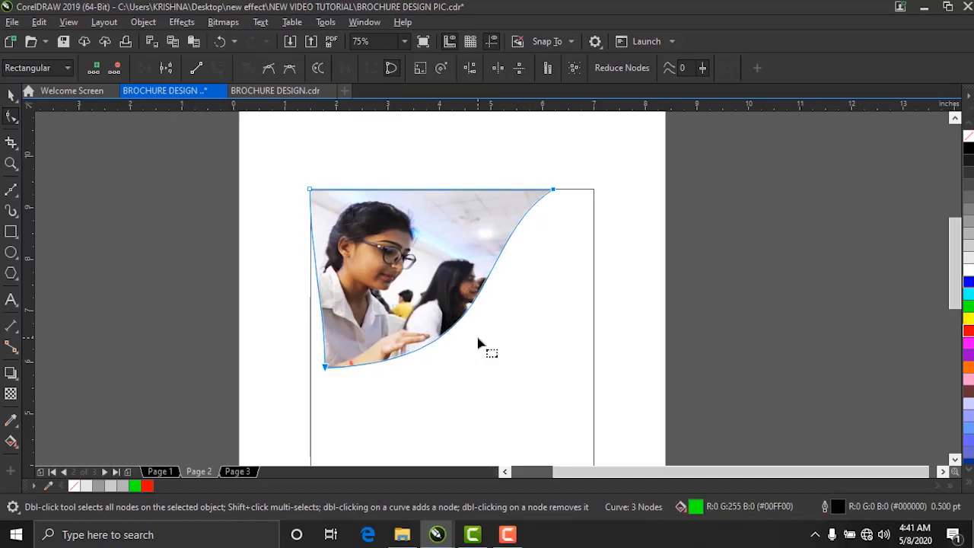
key(ctrl+z)
Step: Duplicate the photo-filled curved shape beside the page, extract the copy's PowerClip contents and delete the extracted photo
click(11, 94)
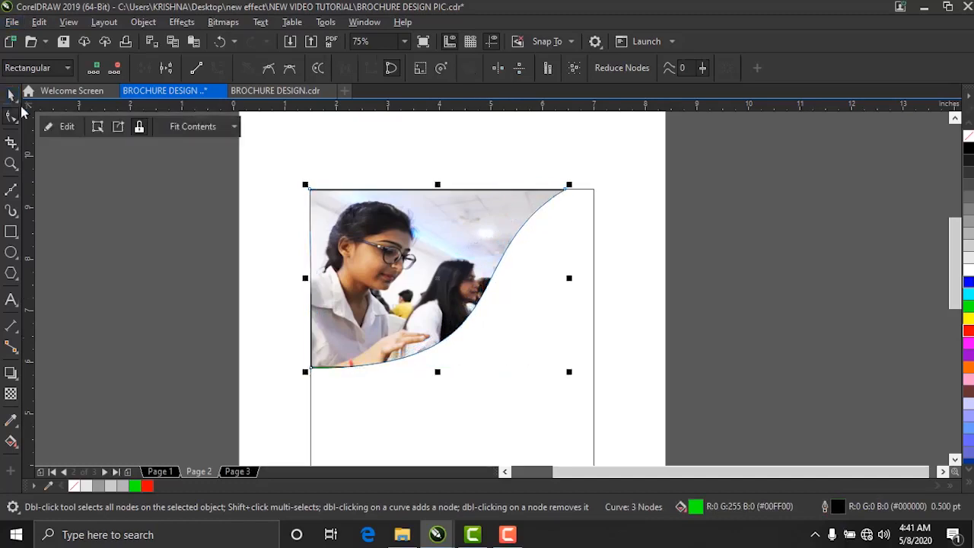
drag(397, 266, 706, 282)
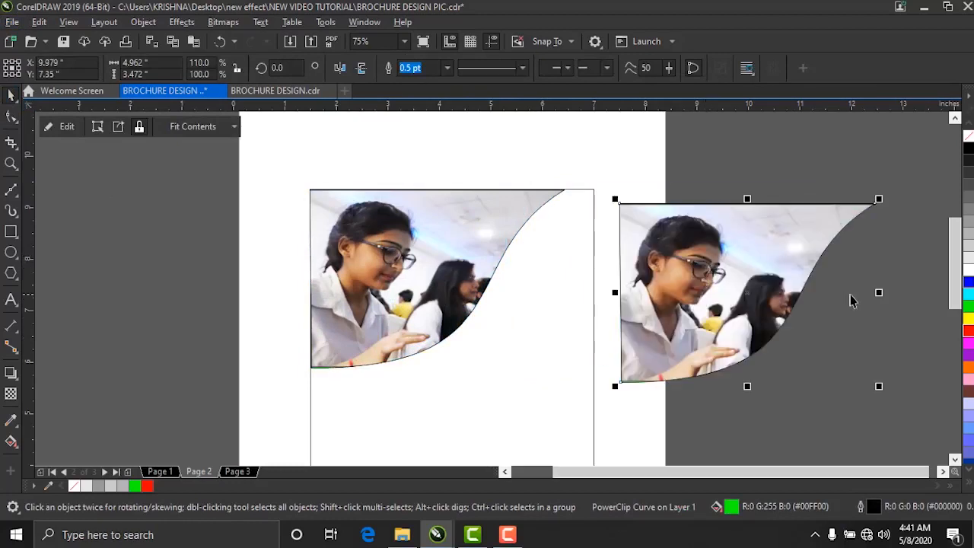
right_click(706, 290)
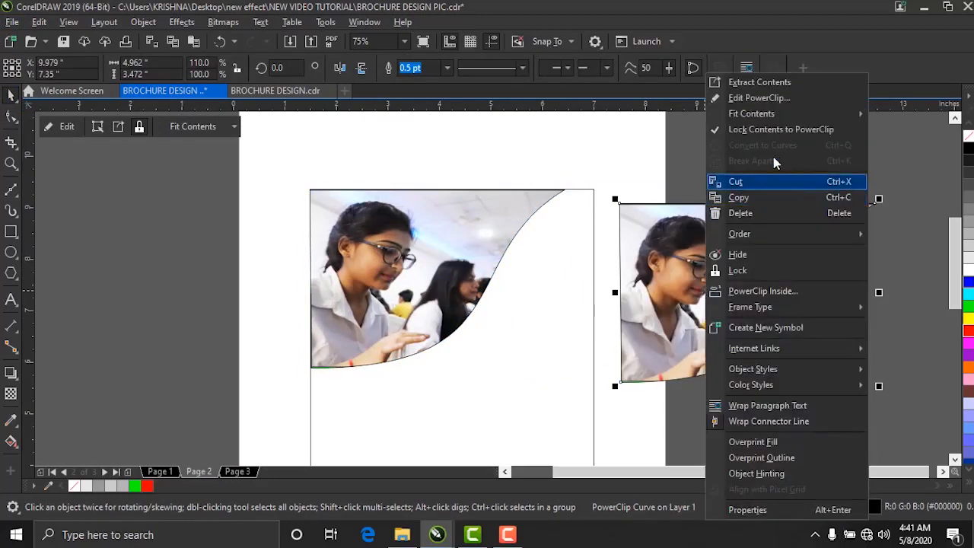
click(760, 87)
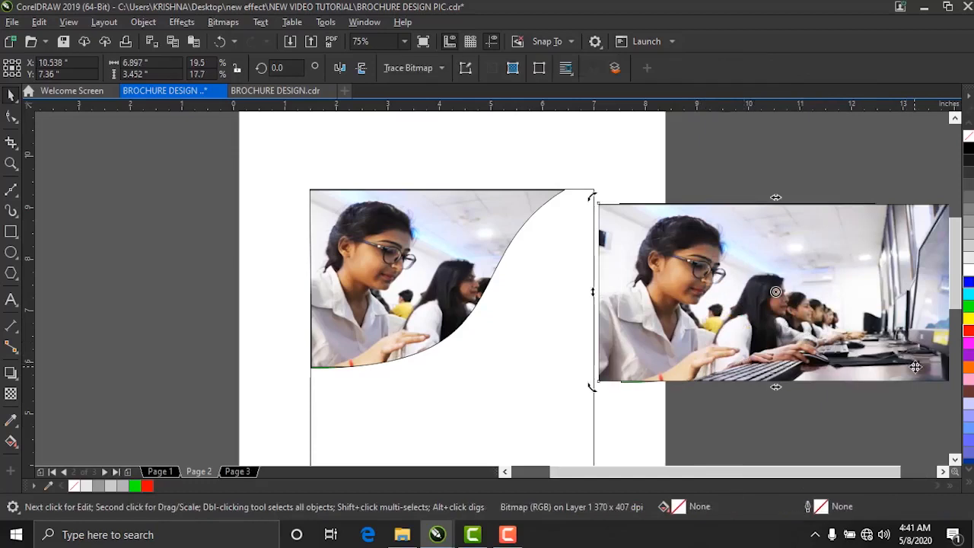
key(Delete)
Step: Turn the empty green PowerClip frame into a plain curve and place it behind the photo shape, offset slightly to the right
right_click(715, 306)
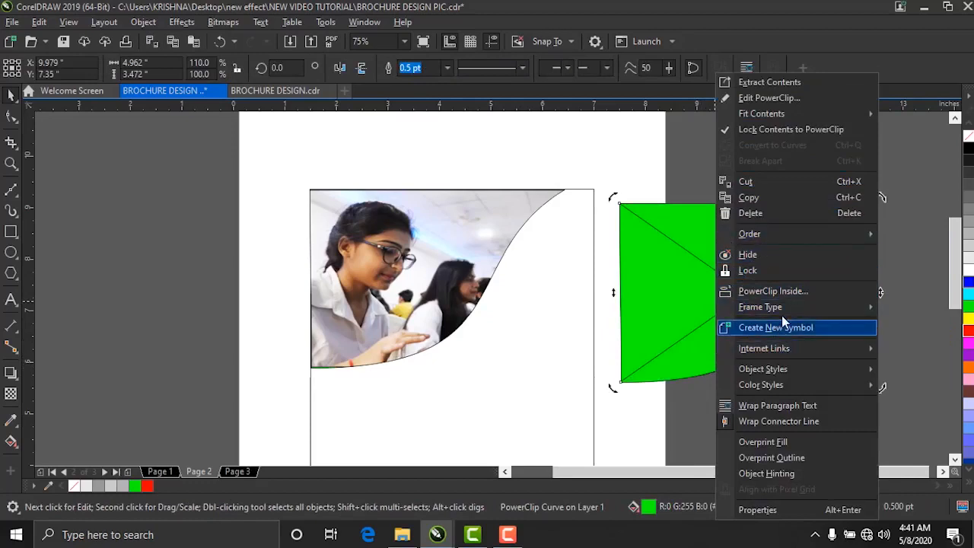
mouse_move(782, 310)
click(620, 345)
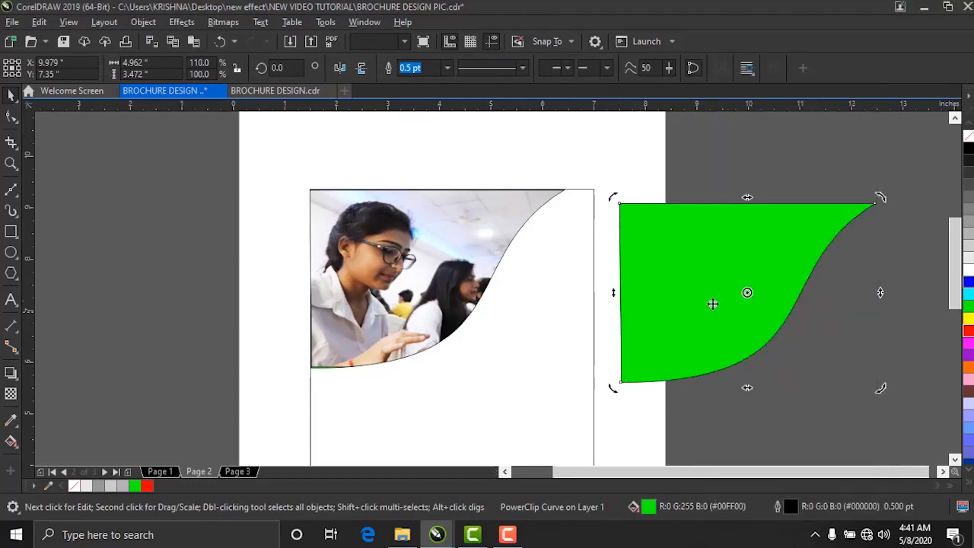
drag(701, 303, 415, 302)
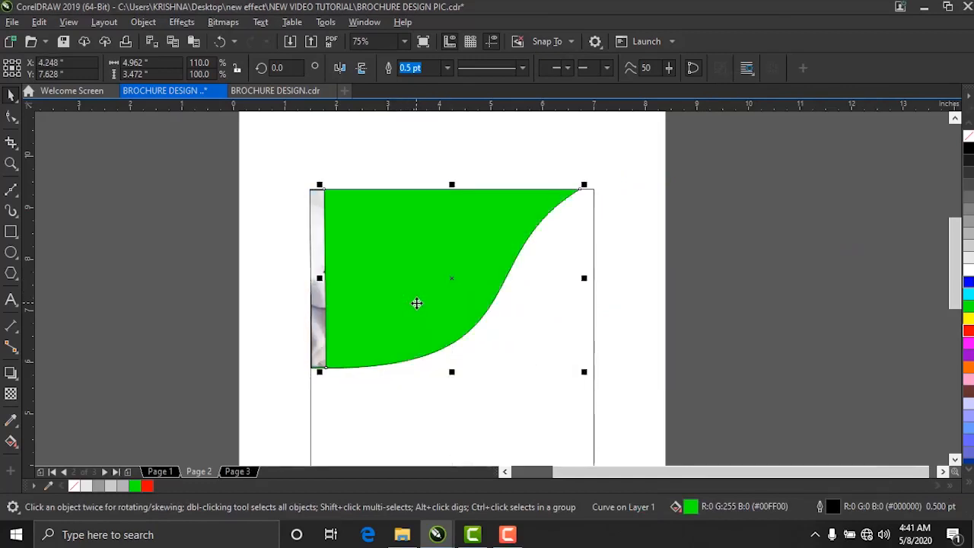
key(shift+Page_Down)
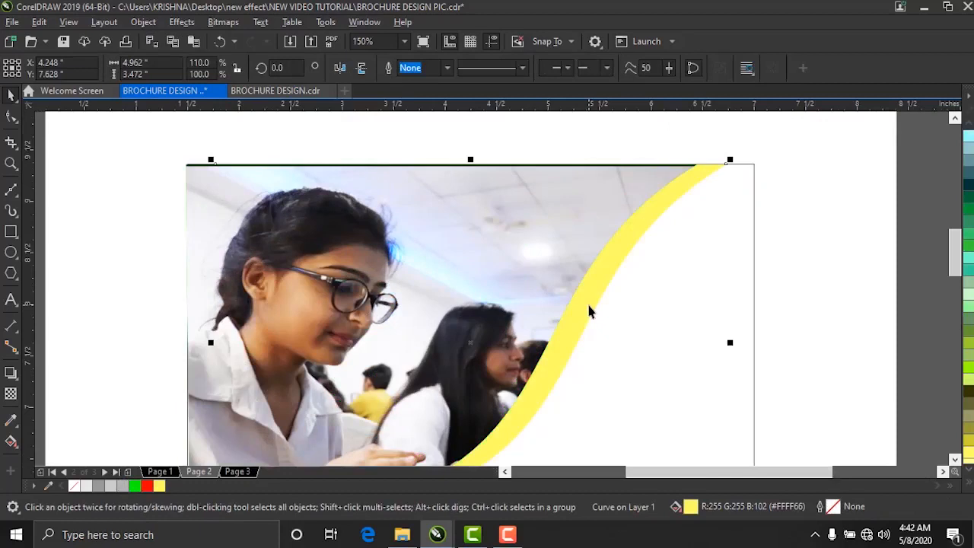
Step: Apply a yellow-to-white elliptical fountain fill to the curved band, shifting and resizing the gradient
key(F11)
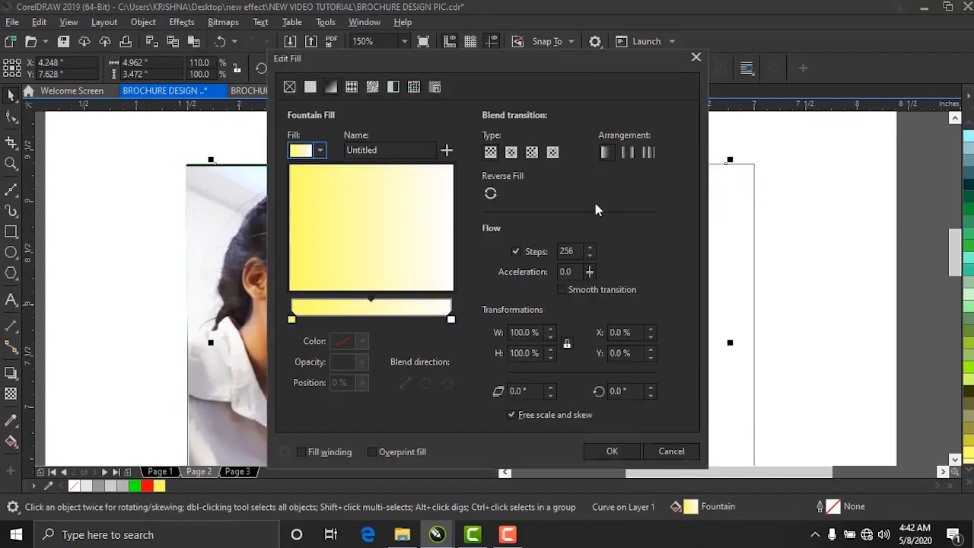
click(510, 153)
drag(443, 63, 209, 46)
drag(150, 213, 181, 177)
drag(139, 282, 192, 282)
click(382, 435)
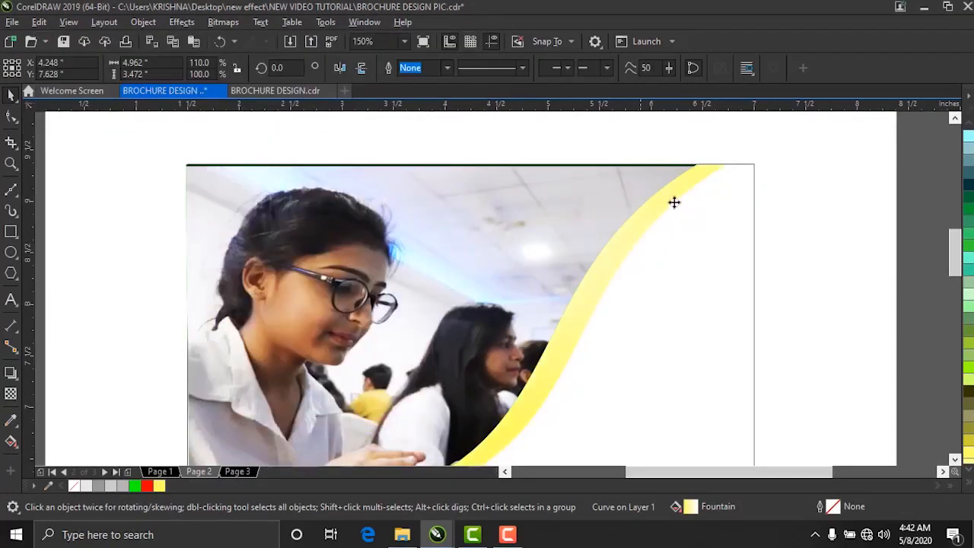
Step: Move the yellow band's upper end node inward by about 0.15 inch and extend the lower node's curve handle outward
click(684, 196)
click(11, 115)
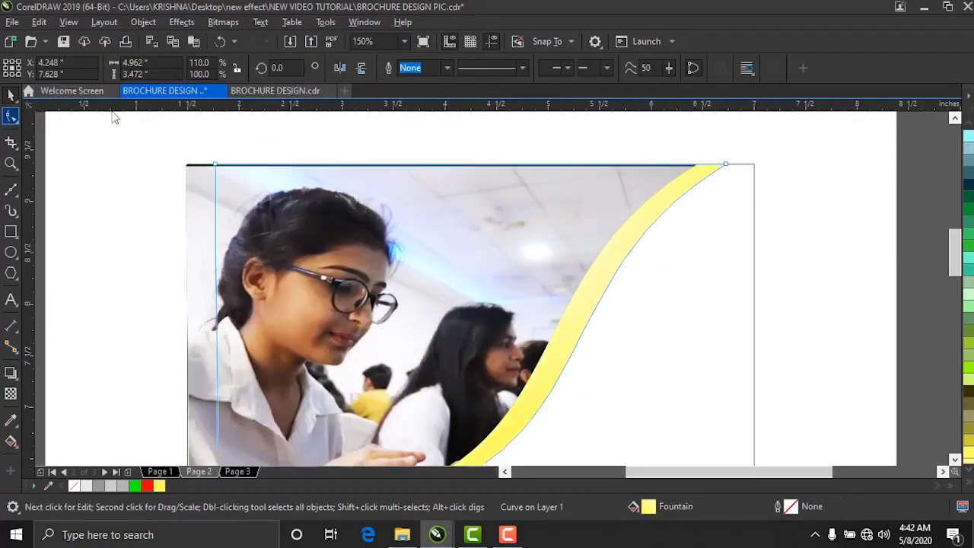
click(727, 168)
drag(727, 169, 711, 166)
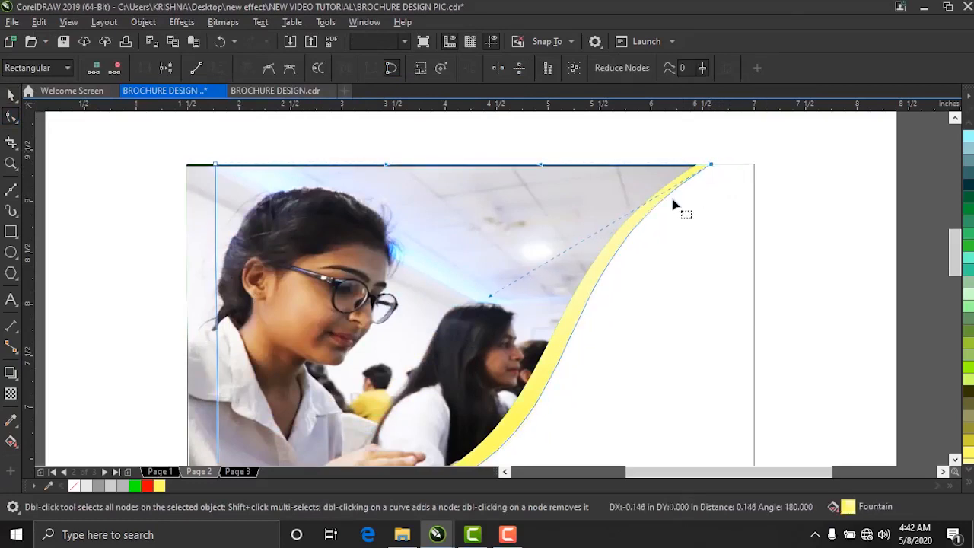
scroll(626, 282, down, 1)
scroll(587, 337, up, 1)
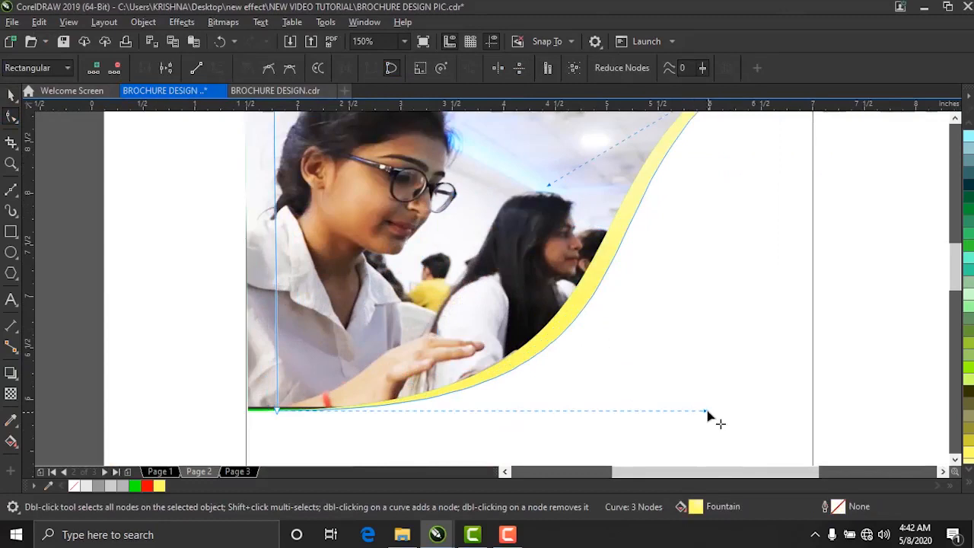
drag(707, 415, 732, 416)
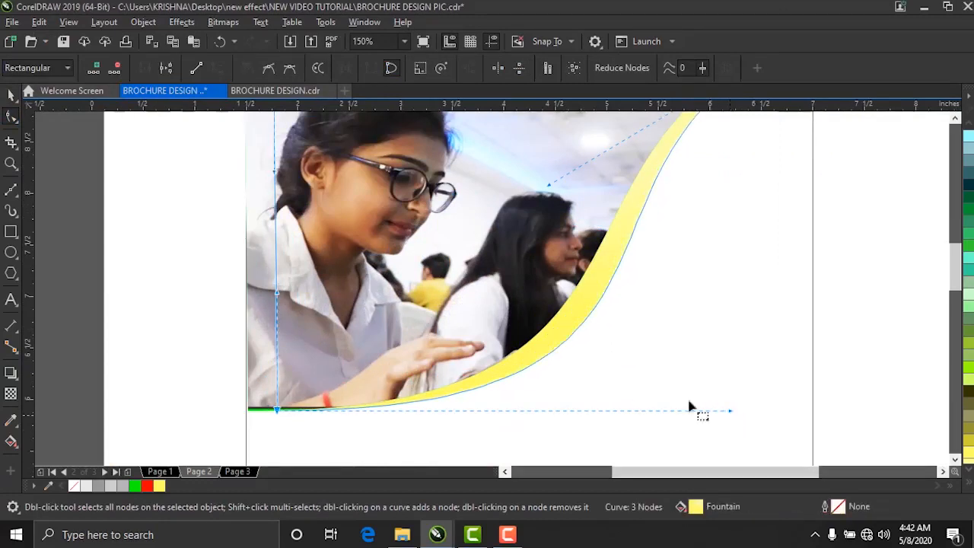
scroll(582, 346, down, 2)
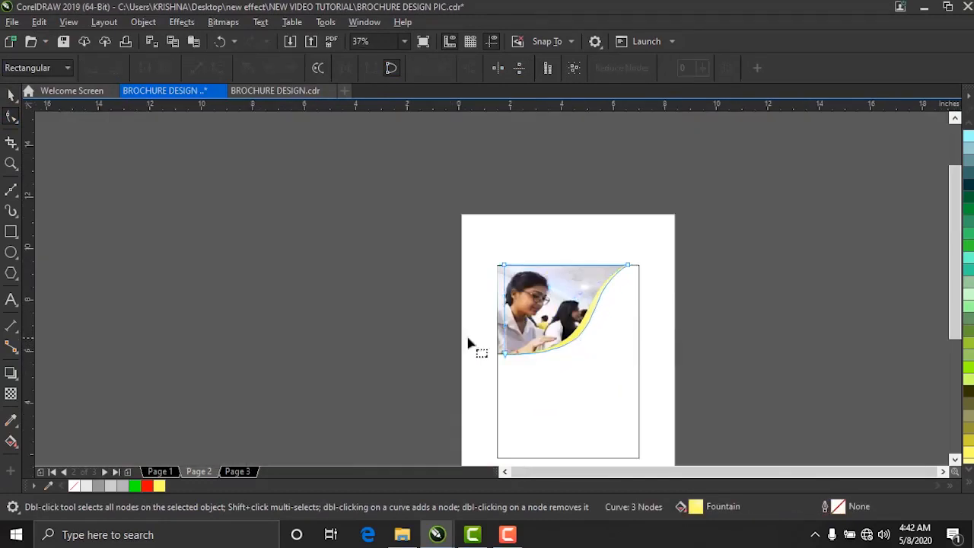
click(11, 93)
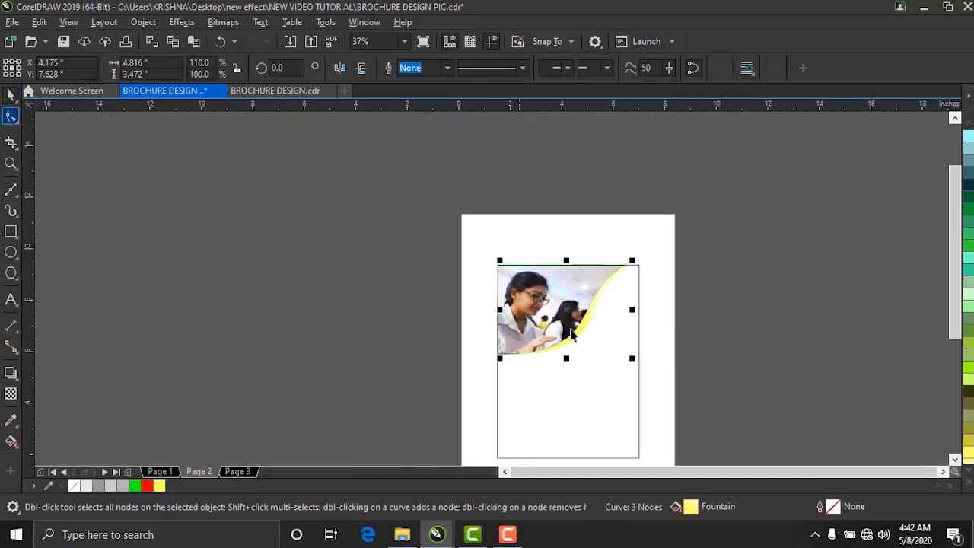
Step: Check the finished sample on page 3, import LOGO PIC from File Explorer into page 2 and fit it in a circle beside the yellow band
click(244, 471)
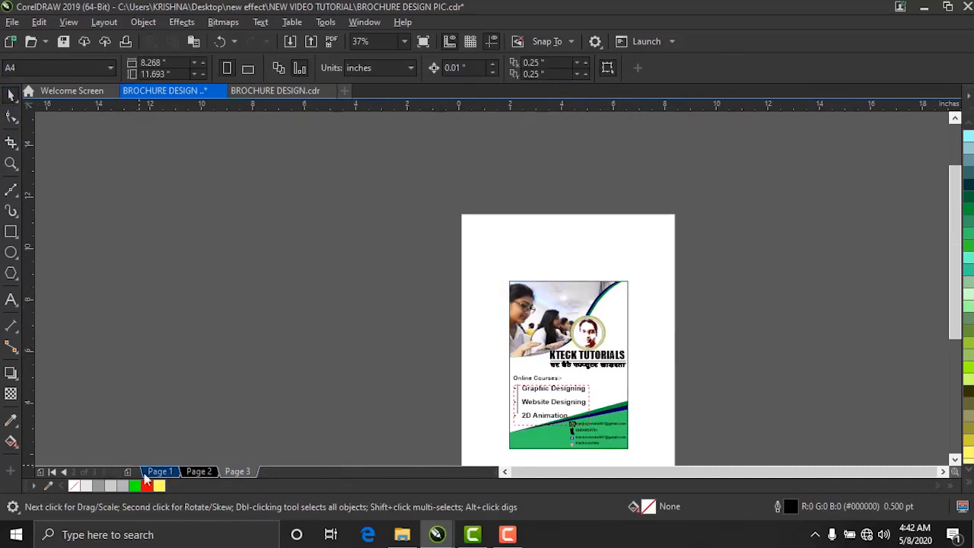
click(199, 471)
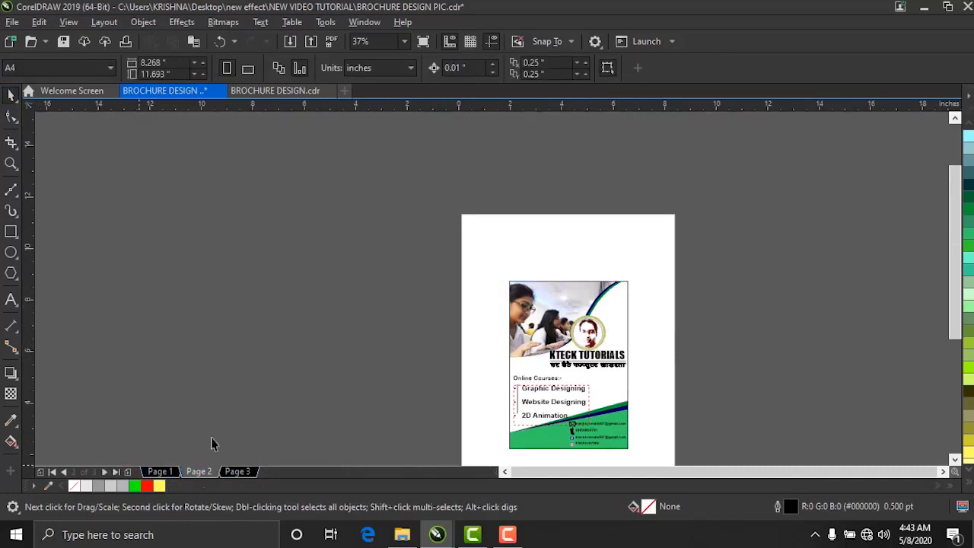
scroll(295, 293, down, 2)
scroll(409, 391, up, 2)
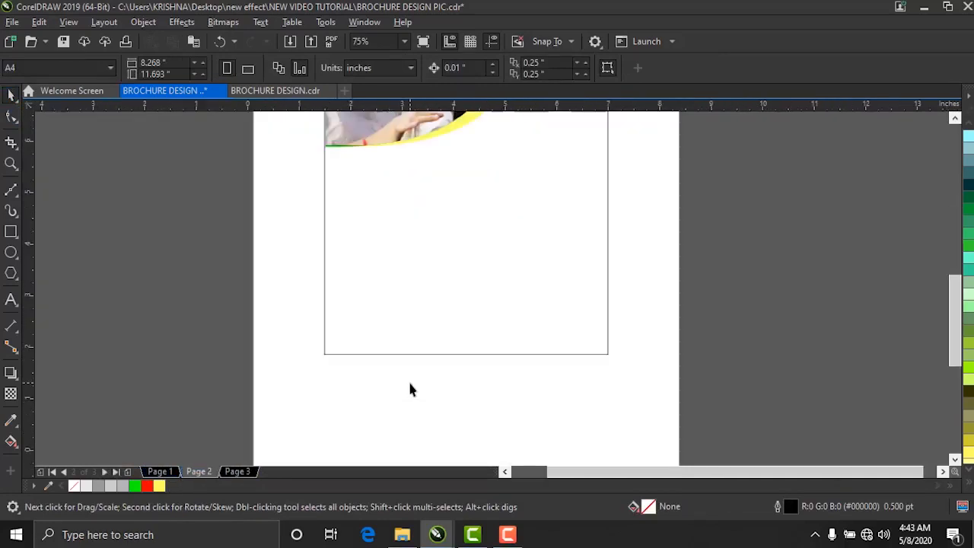
click(402, 535)
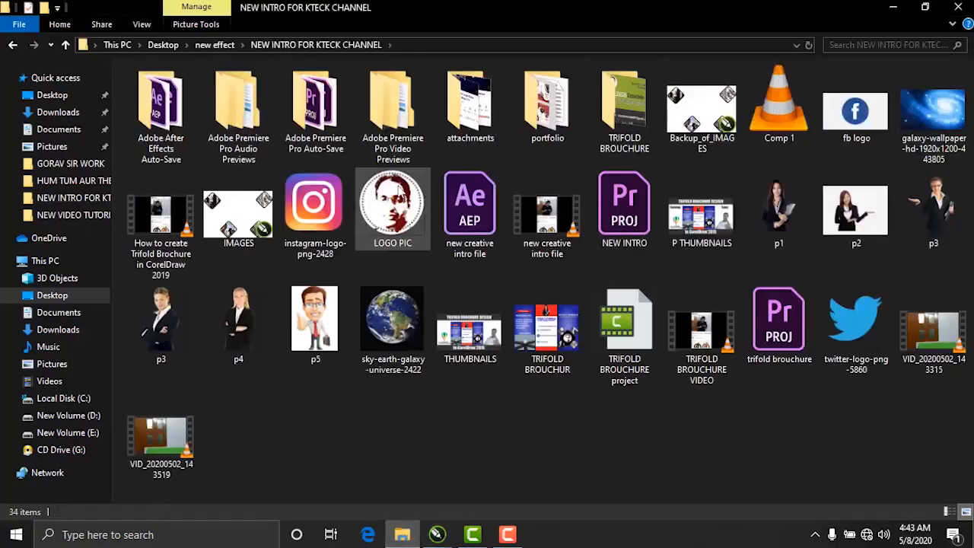
drag(396, 215, 425, 189)
scroll(554, 188, up, 2)
drag(383, 214, 363, 233)
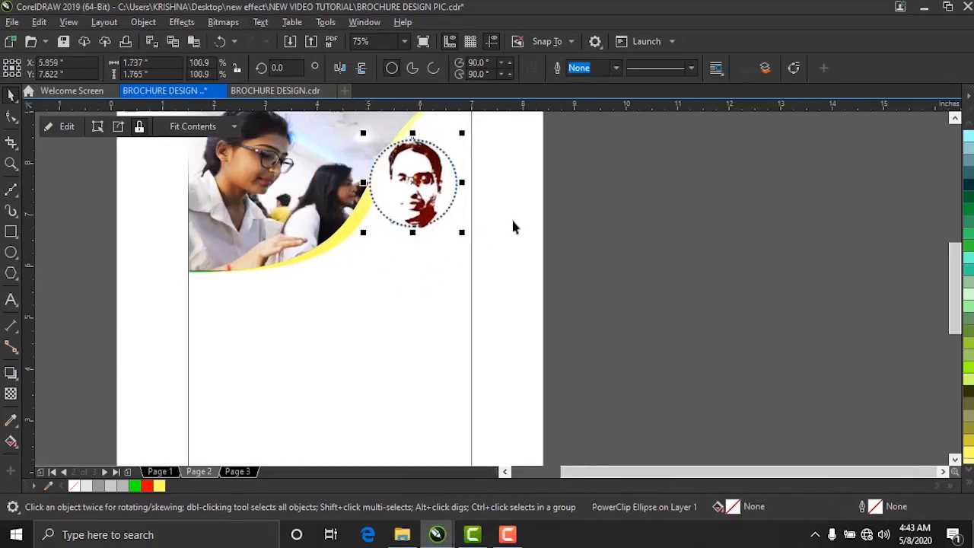
Step: Add the two-line heading KTECK TUTORIALS below the logo in Impact at about 29.7 pt
click(12, 300)
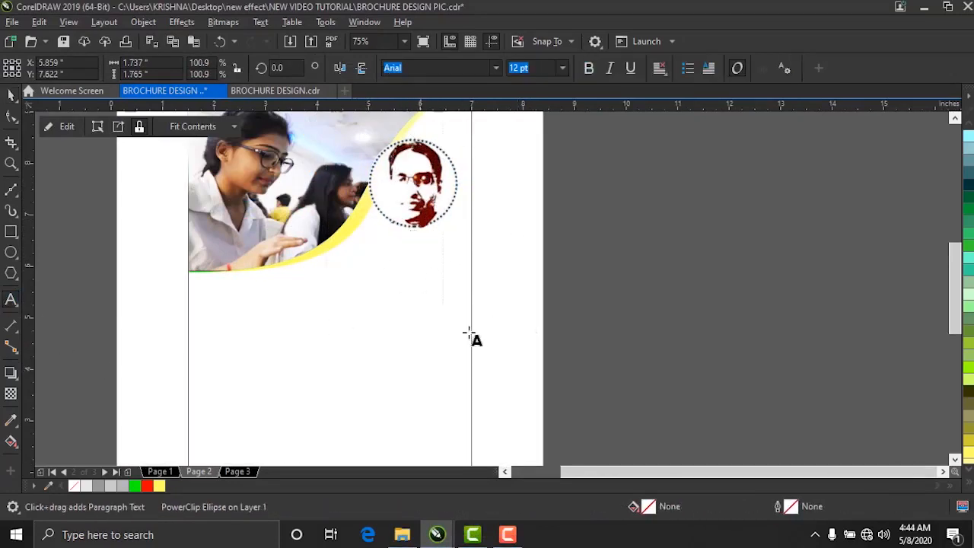
click(505, 284)
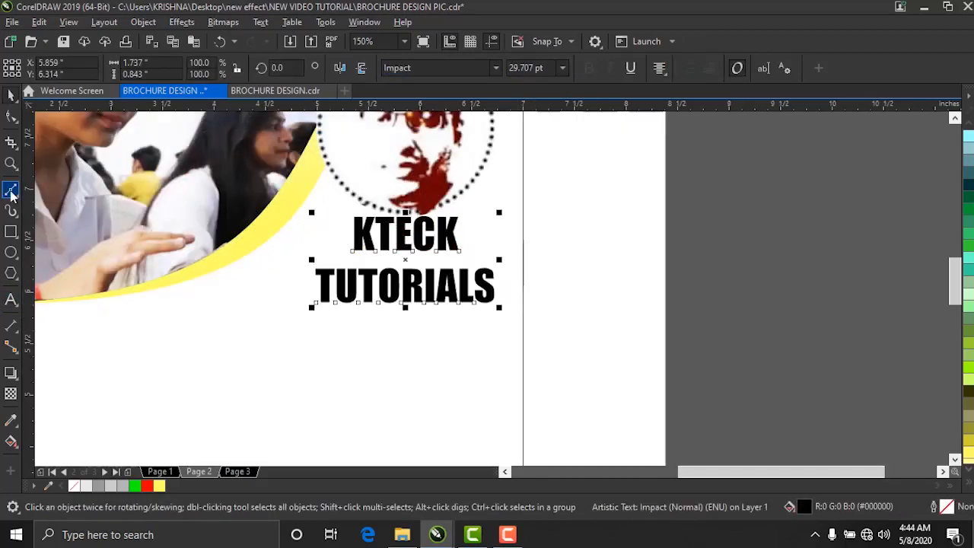
Step: Draw a horizontal line about 2.28 inches long just beneath the KTECK TUTORIALS heading and set its outline width to 2.0 pt
click(11, 191)
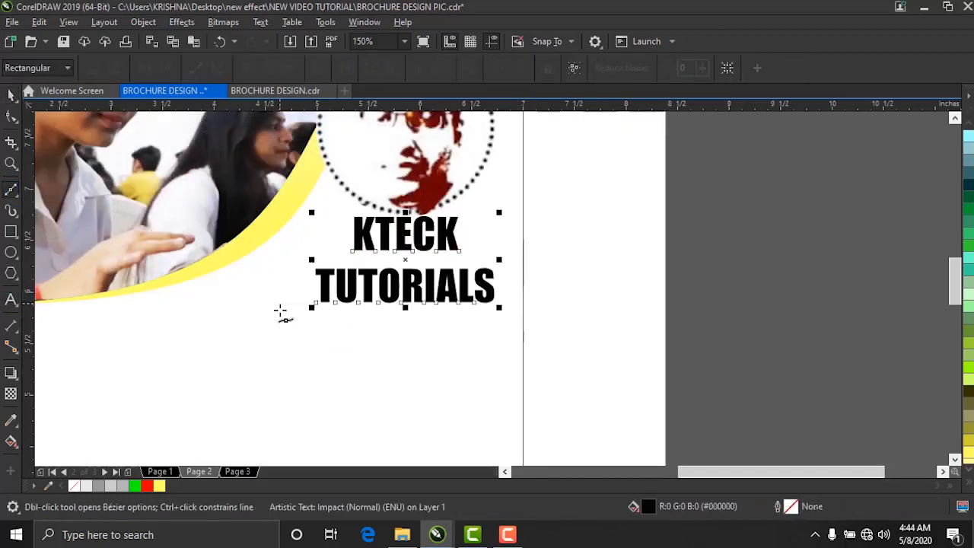
click(280, 311)
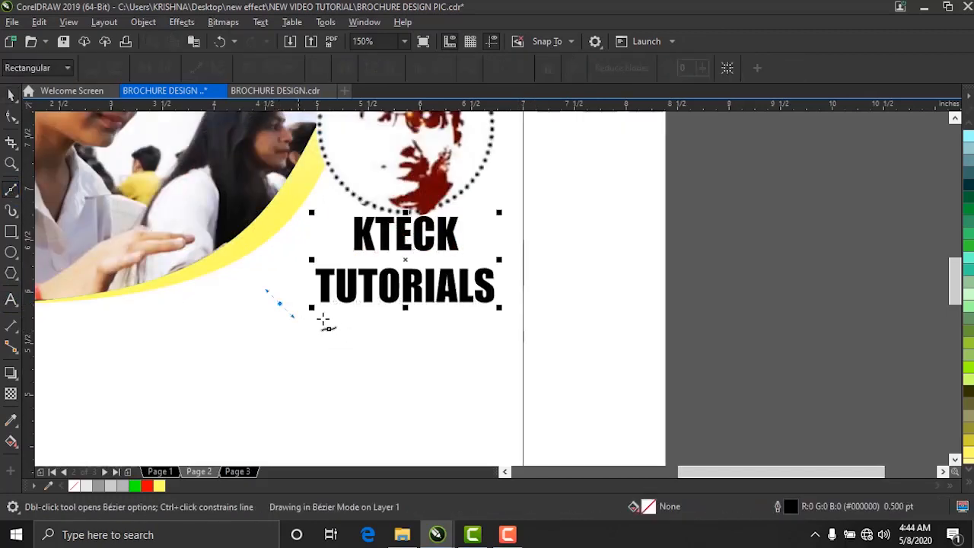
double_click(519, 305)
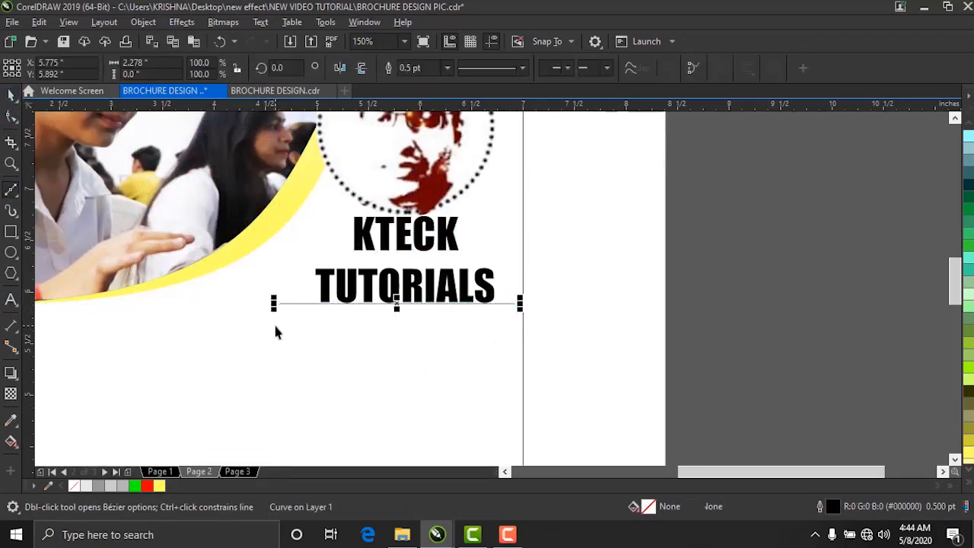
key(space)
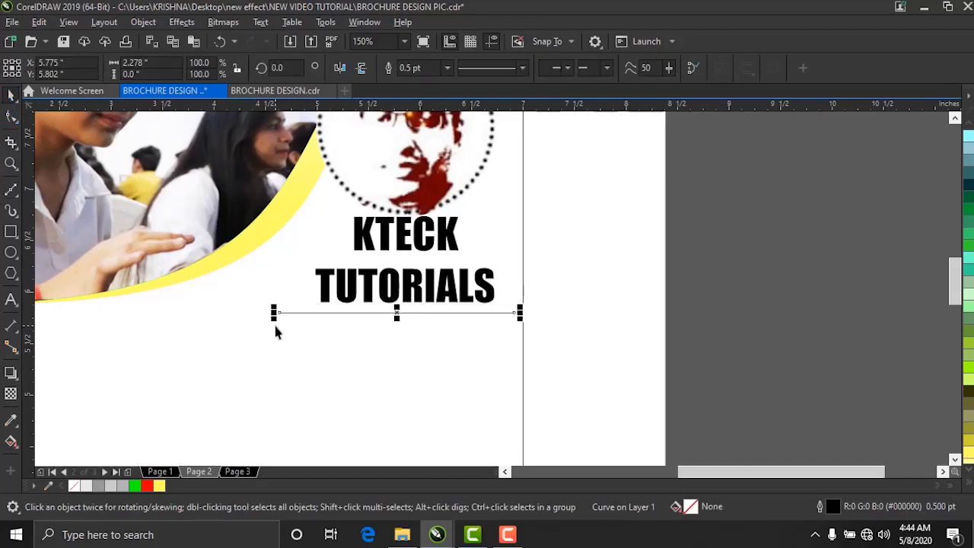
click(447, 68)
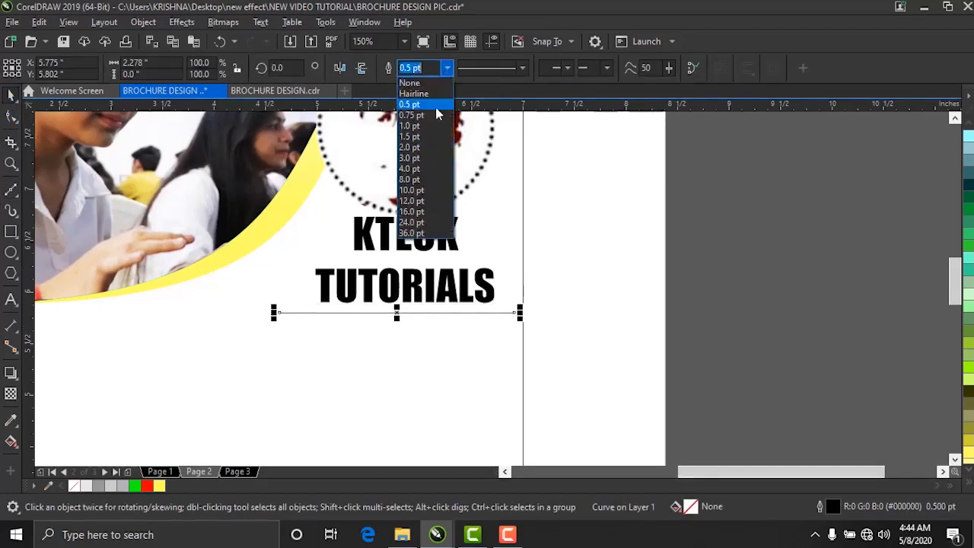
click(424, 148)
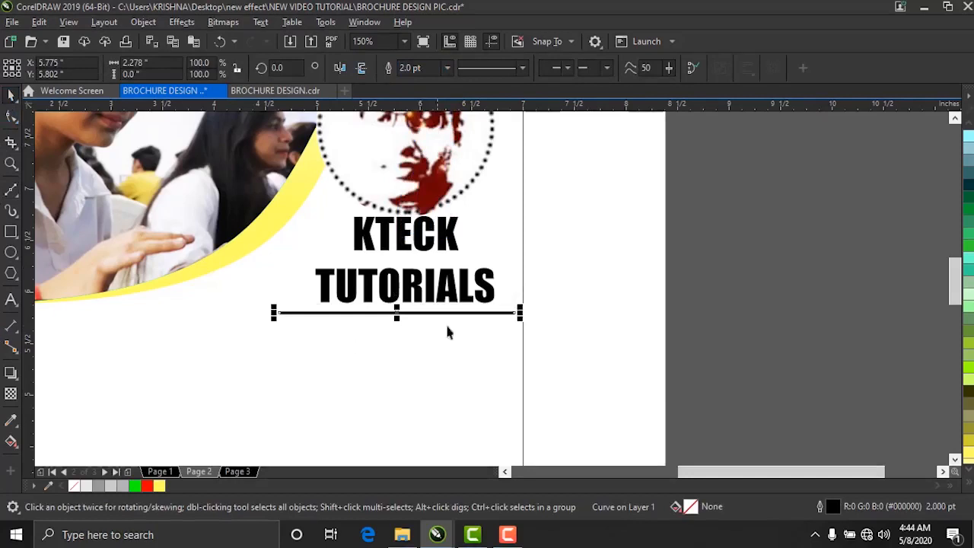
Step: Add the tagline घर बैठे कम्प्यूटर साक्षरता in DevLys 240 Wide beside the layout and set its size to 16 pt
click(12, 302)
click(499, 67)
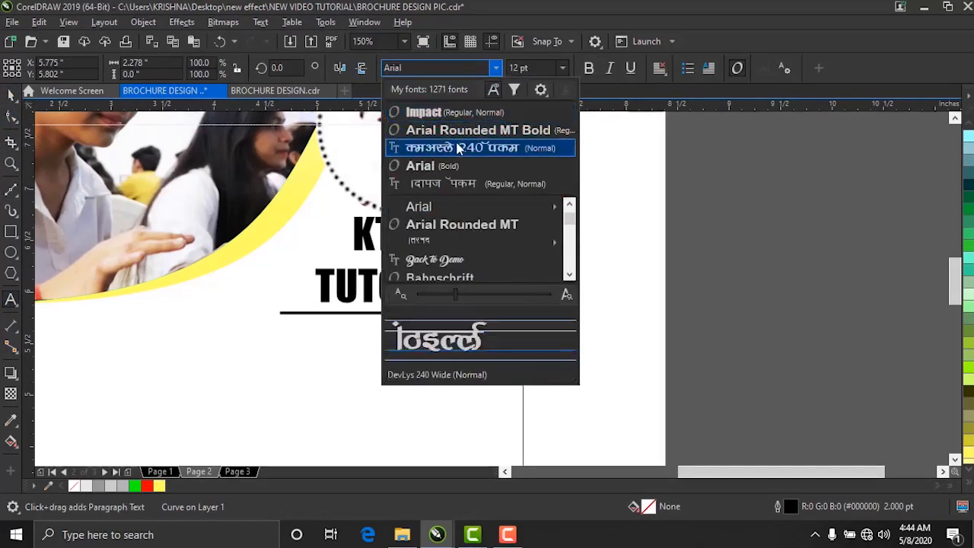
click(468, 147)
click(513, 332)
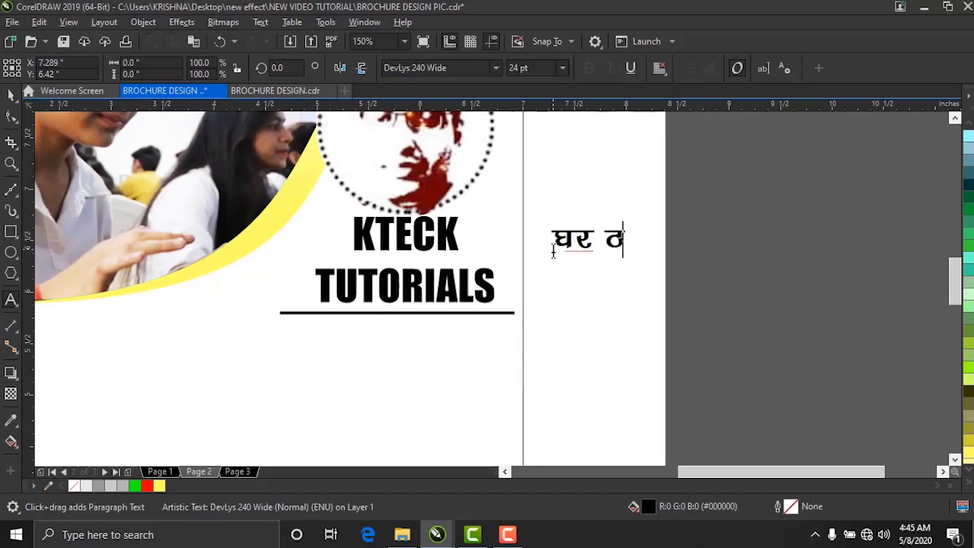
text(बैठे कम्प्यूटर साक्षरत)
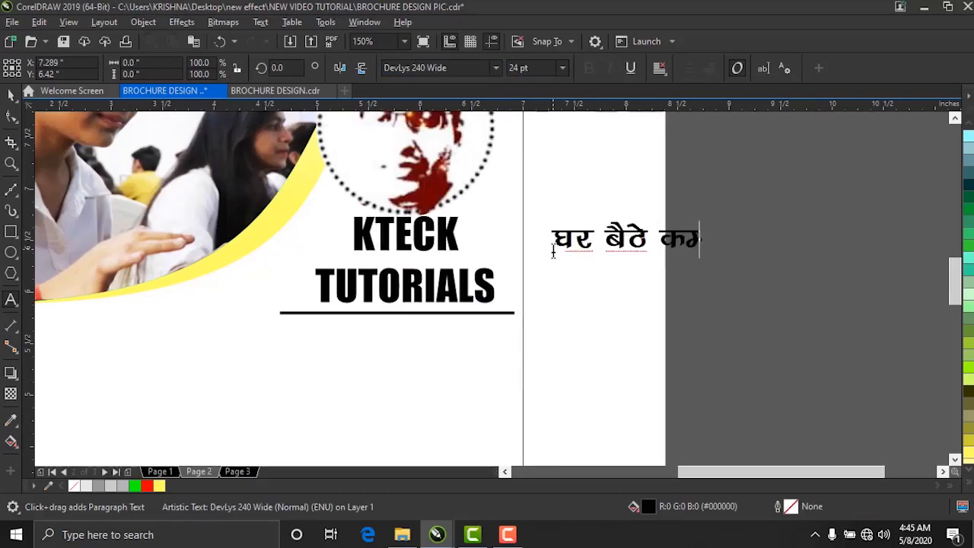
text(ा)
click(9, 92)
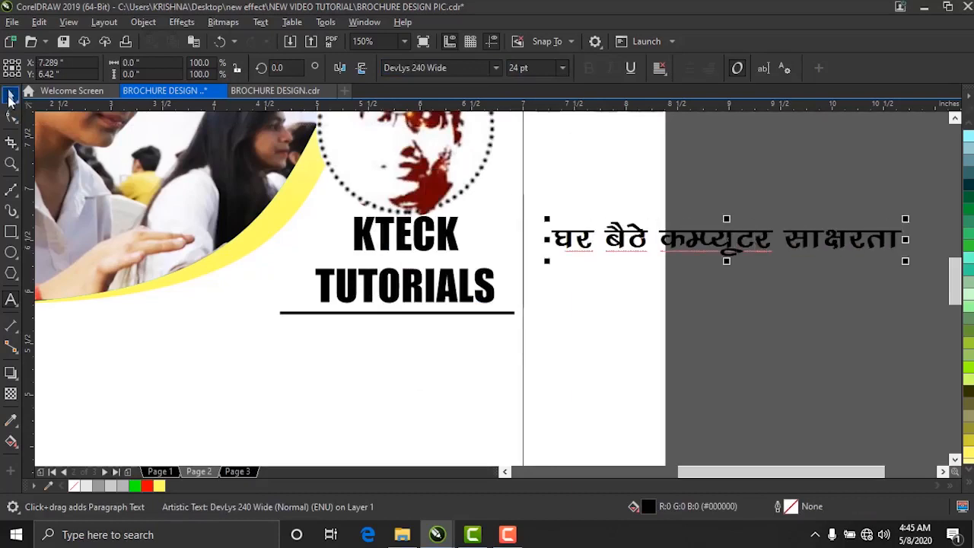
click(562, 68)
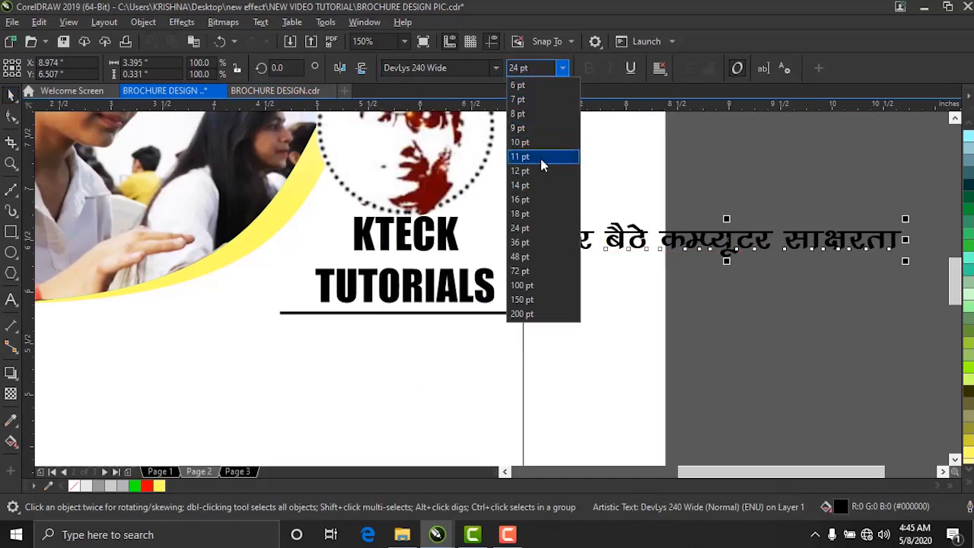
click(547, 199)
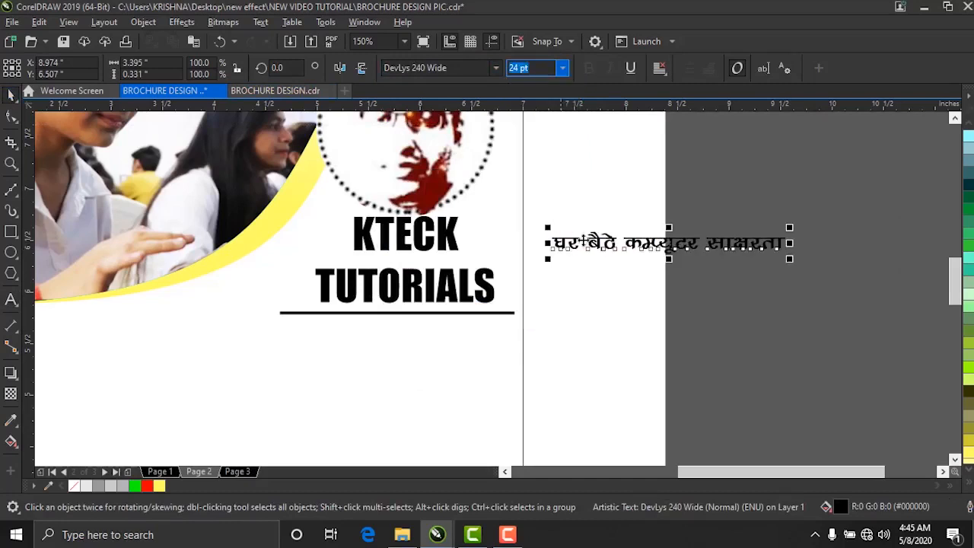
Step: Place the Hindi tagline directly beneath the horizontal line under the KTECK TUTORIALS heading
drag(673, 247, 388, 348)
click(639, 244)
drag(629, 257, 383, 330)
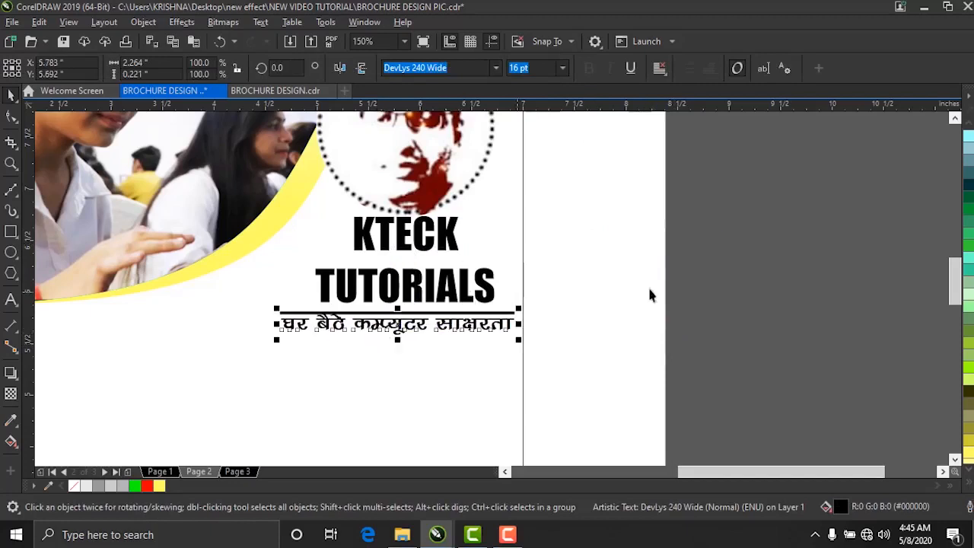
scroll(661, 287, down, 2)
Step: Copy the dispersed portrait group from page 1 into page 2 and place it below the curved header photo
click(167, 473)
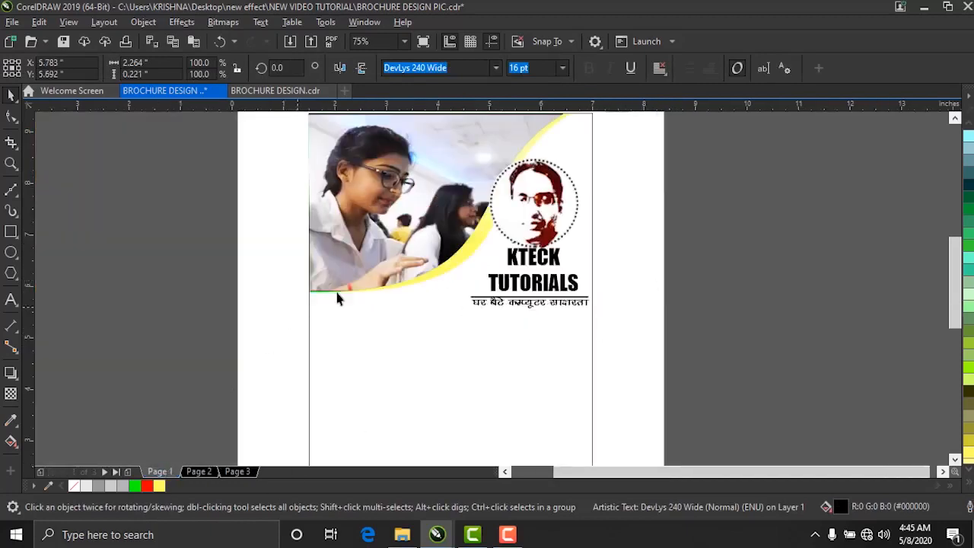
scroll(376, 289, down, 1)
drag(329, 183, 449, 274)
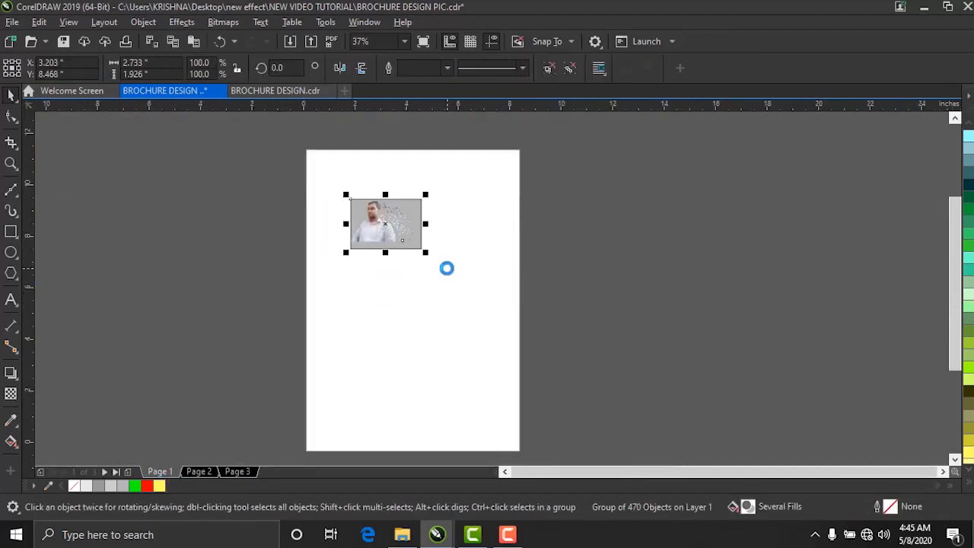
click(198, 473)
key(ctrl+v)
drag(399, 212, 397, 326)
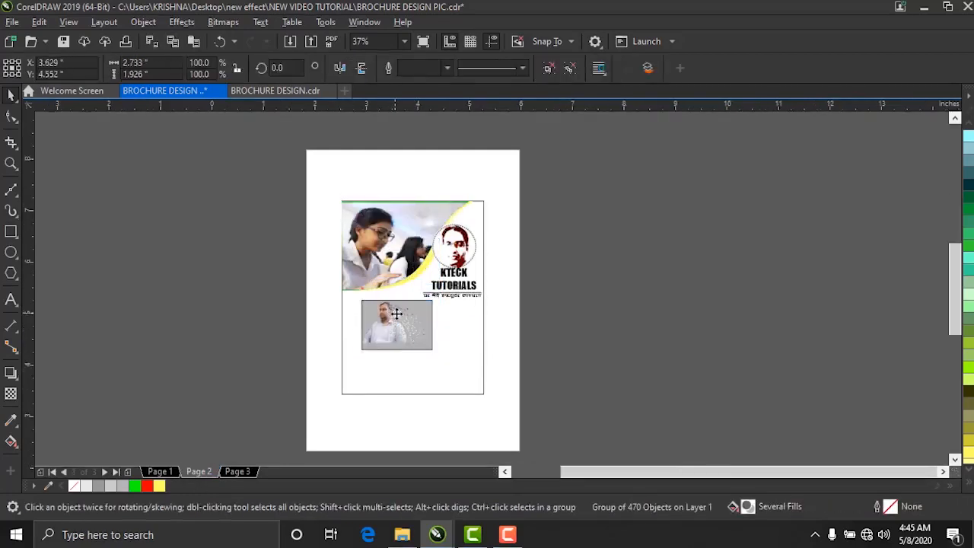
Step: Remove the outline from the pasted portrait group and its grey background
scroll(397, 326, up, 2)
click(483, 329)
click(461, 292)
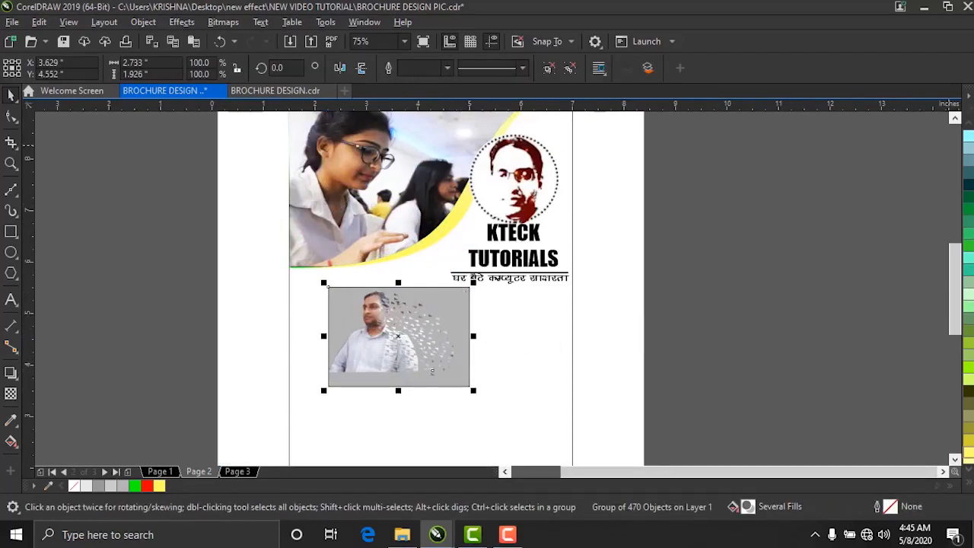
click(970, 485)
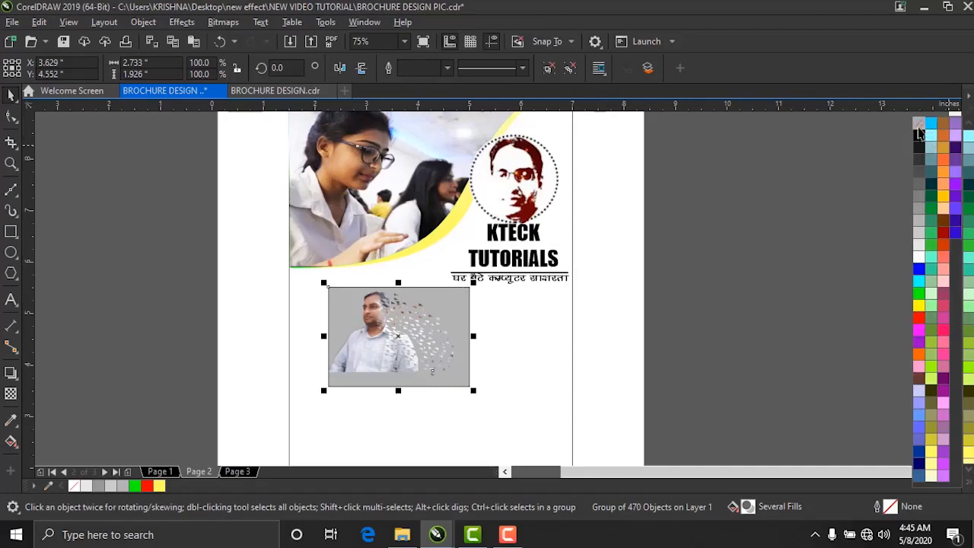
click(746, 343)
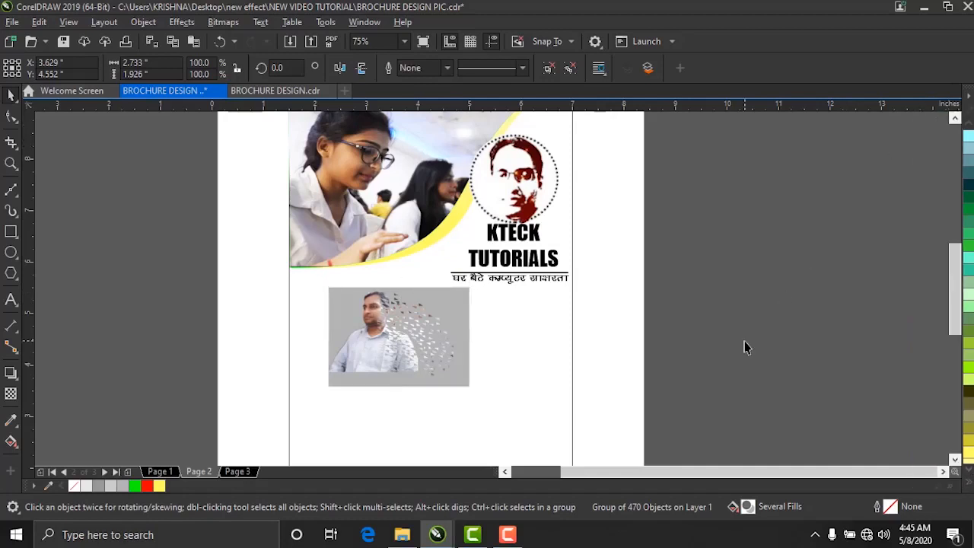
Step: Stretch the portrait's grey background rectangle over the brochure layout to about 5.42 × 7.5 inches, behind the other artwork
click(462, 388)
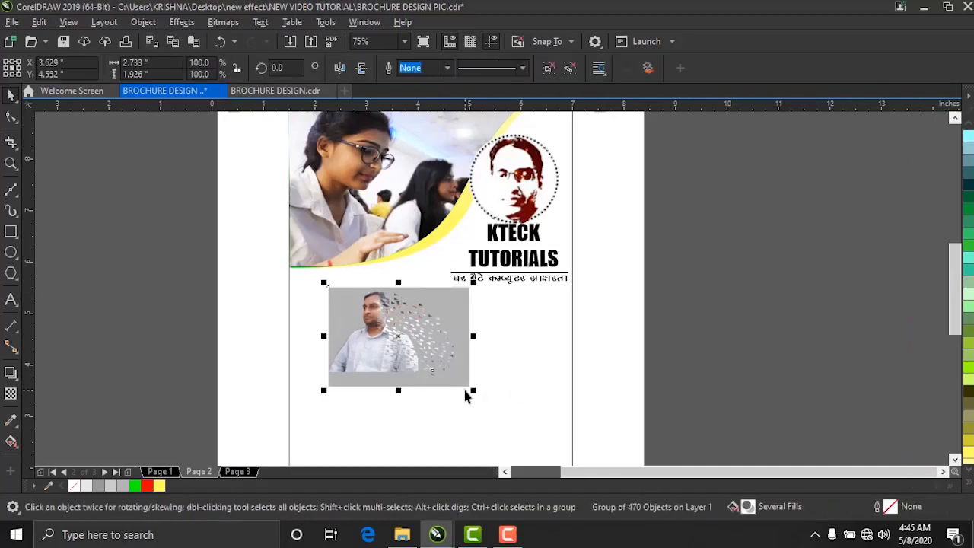
scroll(485, 362, down, 1)
mouse_move(464, 330)
mouse_down()
mouse_move(461, 282)
mouse_move(461, 349)
mouse_up()
click(549, 71)
click(664, 302)
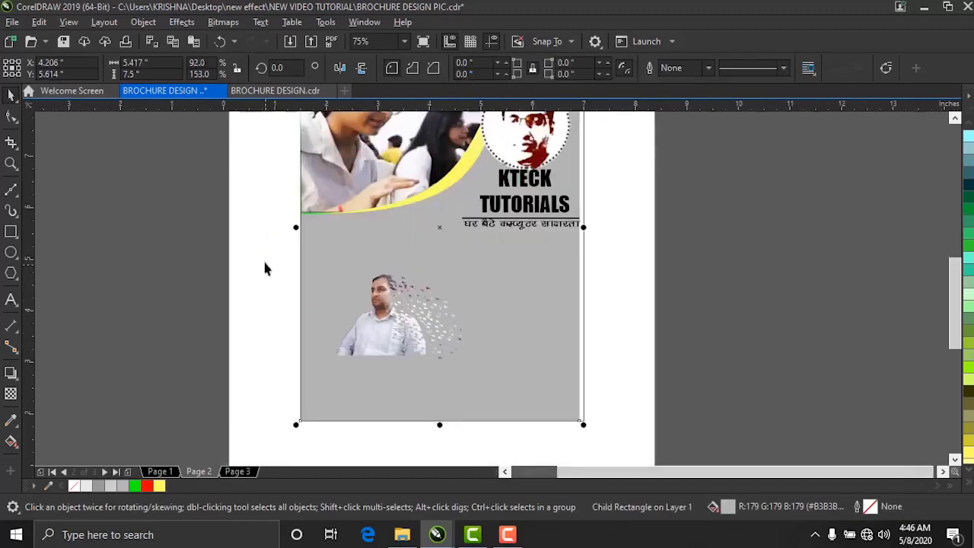
Step: Enlarge the dispersed portrait and position it on the layout's right side just below the tagline
drag(269, 258, 408, 347)
drag(495, 397, 496, 397)
drag(469, 267, 579, 228)
drag(435, 282, 504, 289)
Step: Copy the Online Courses heading, bulleted list and vertical line from the page 3 sample into the page 2 layout
click(237, 472)
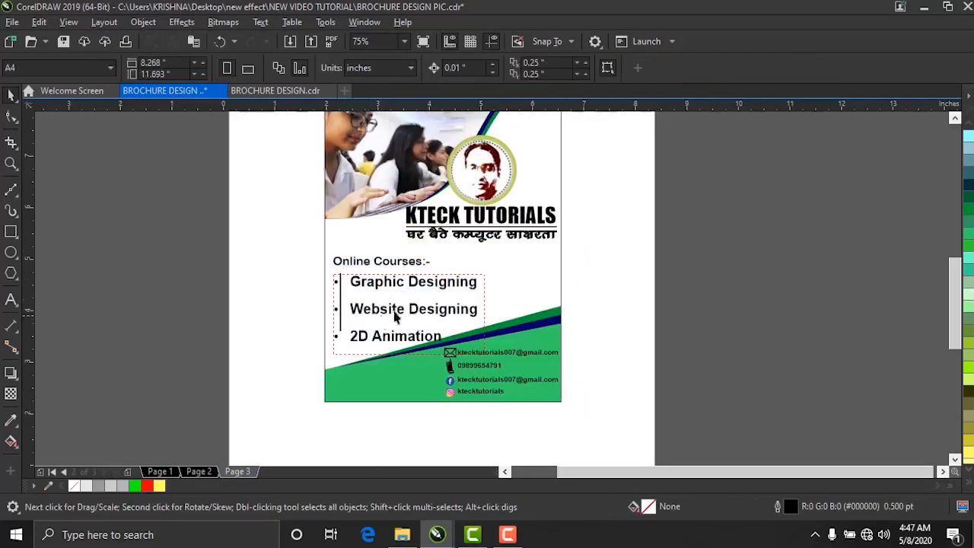
click(199, 471)
key(ctrl+v)
drag(449, 347, 468, 376)
Step: Move the Online Courses heading, list and vertical line together up to the empty area left of the portrait
drag(254, 210, 316, 264)
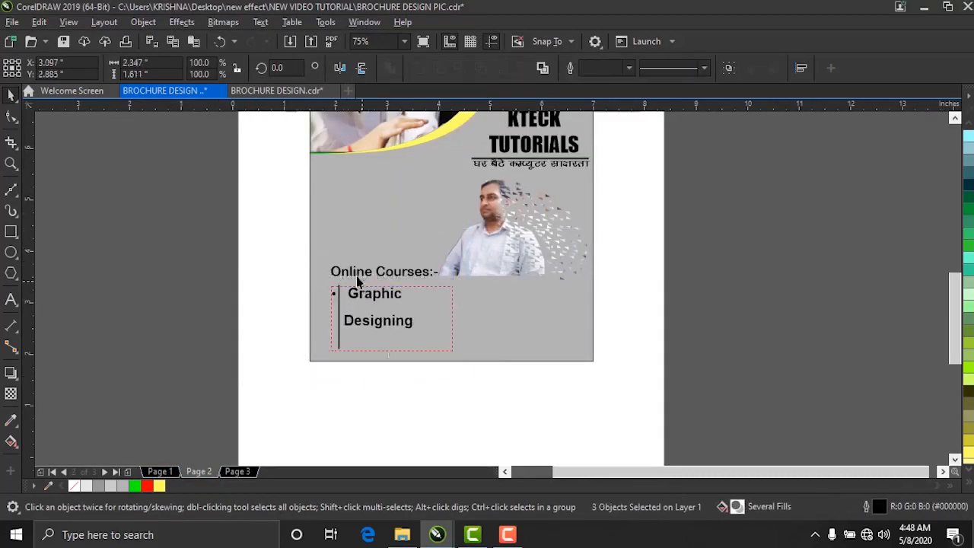
click(353, 202)
key(ctrl+z)
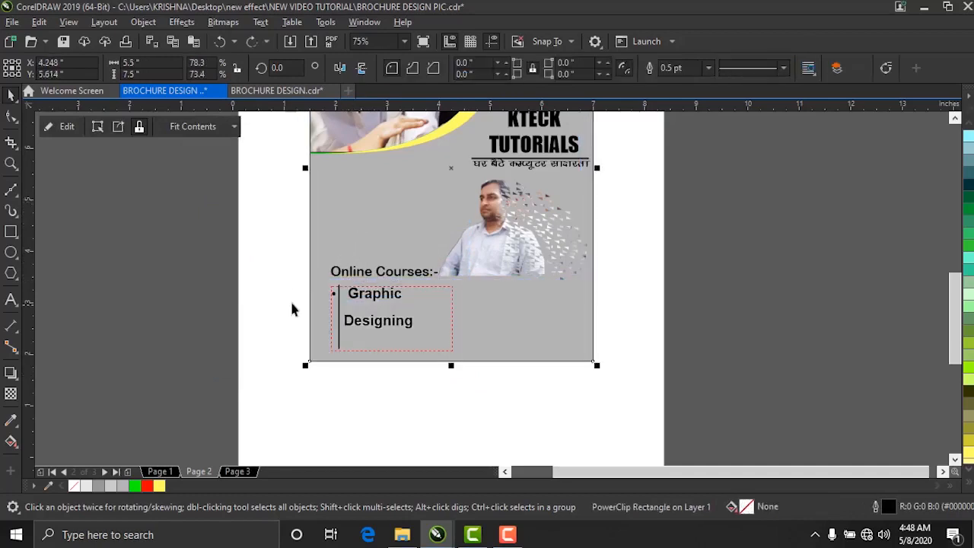
drag(267, 232, 476, 373)
drag(386, 305, 369, 209)
scroll(417, 214, up, 2)
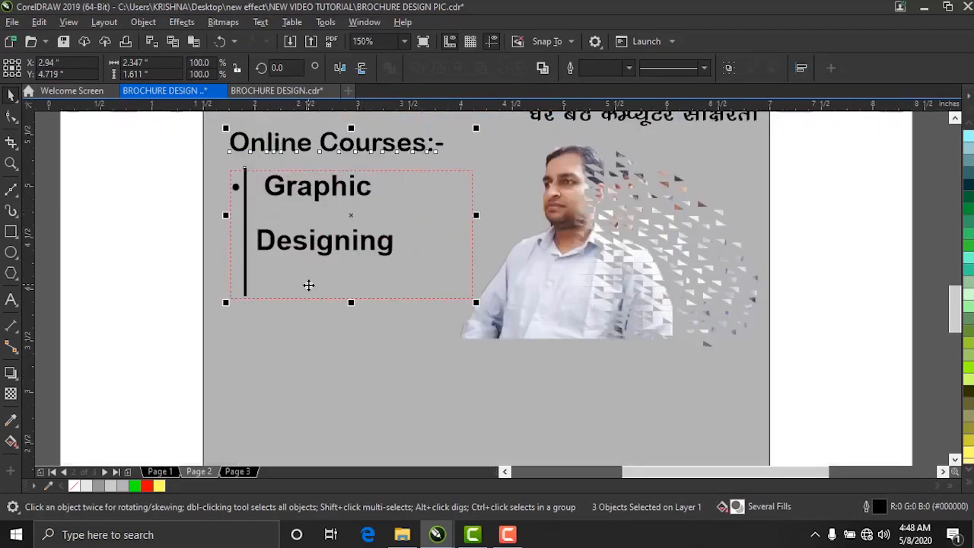
Step: Enlarge the bulleted list's text frame to about 3.93 × 2.09 inches to fit all courses through Video Graphics Animation
click(178, 288)
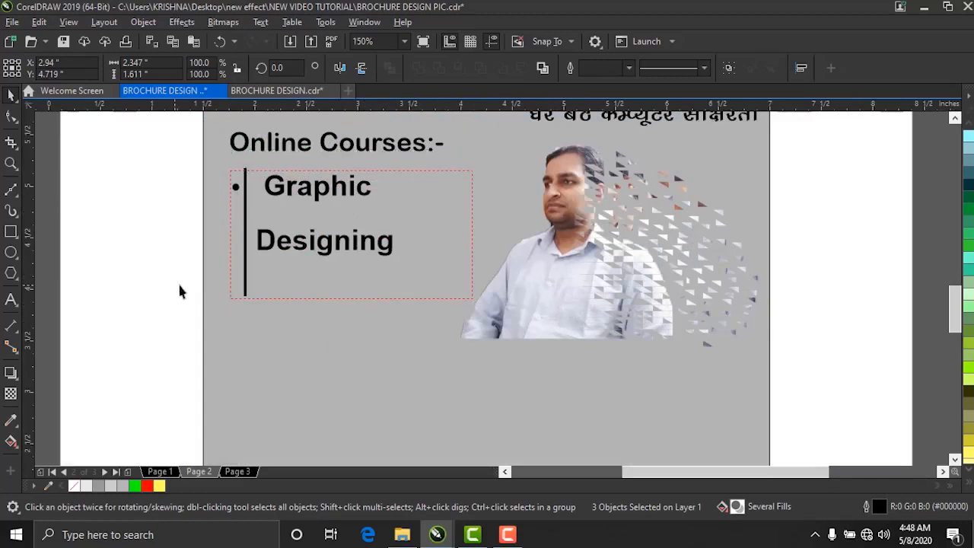
click(472, 299)
drag(472, 299, 587, 421)
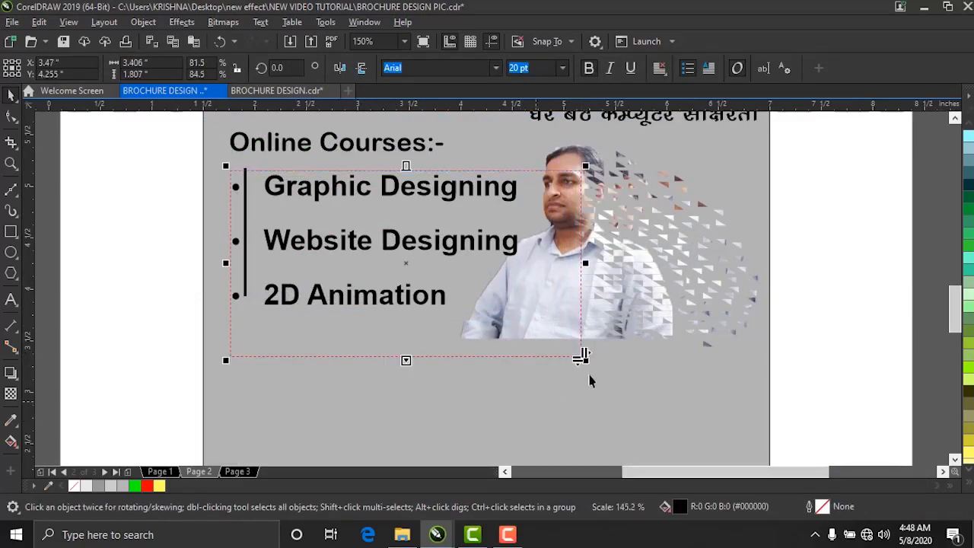
drag(583, 355, 636, 386)
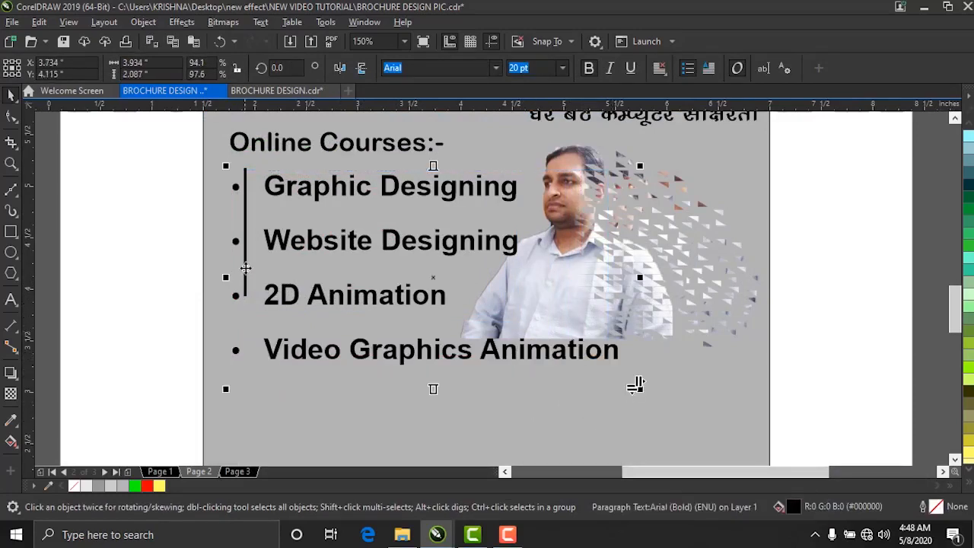
Step: Lengthen the vertical line beside the bullets to about 1.98 inches so it spans all four courses
click(191, 249)
click(245, 220)
drag(246, 301, 246, 378)
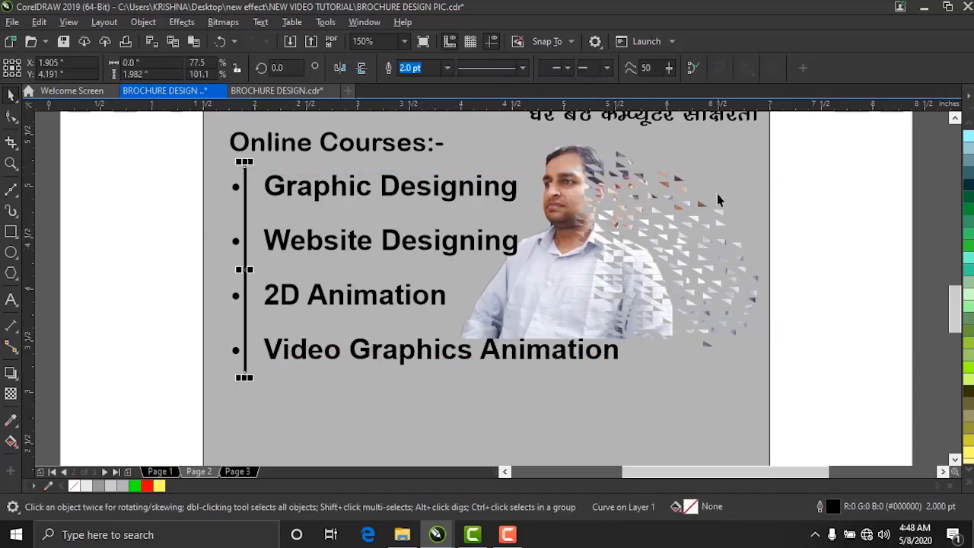
Step: Shrink the dispersed portrait and shift it up and right, clear of the course list
click(683, 208)
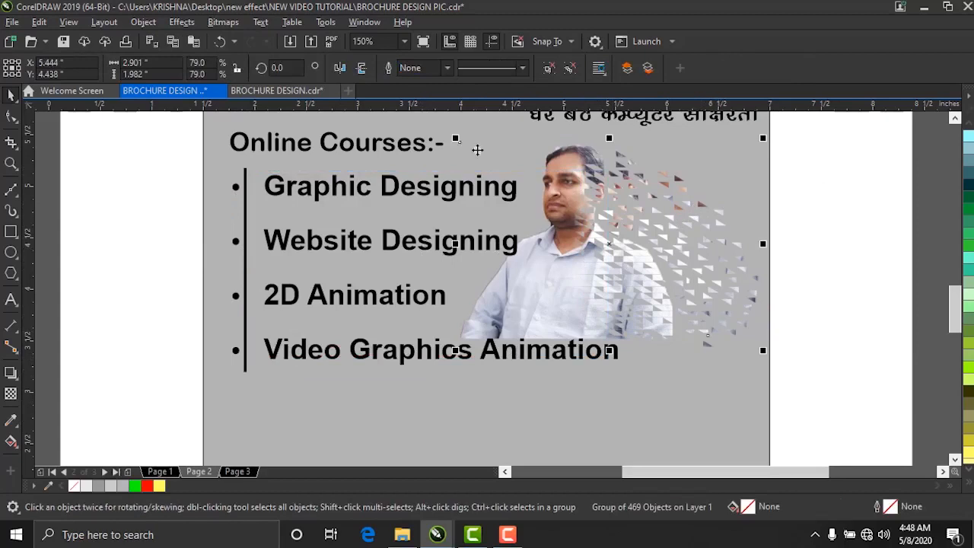
drag(456, 138, 510, 175)
drag(636, 244, 658, 230)
click(659, 232)
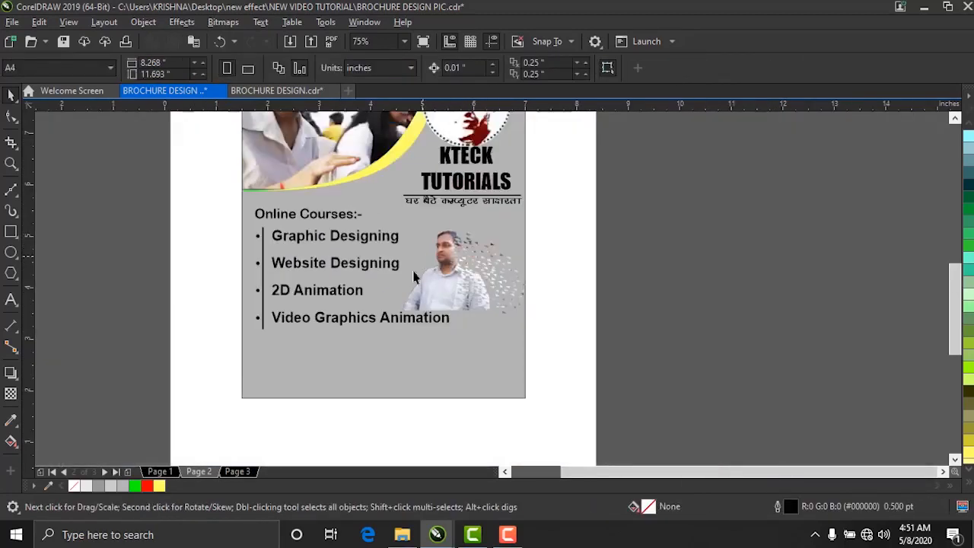
Step: Draw a rectangle about 5.5 × 1.21 inches across the bottom of the brochure layout
scroll(378, 379, up, 2)
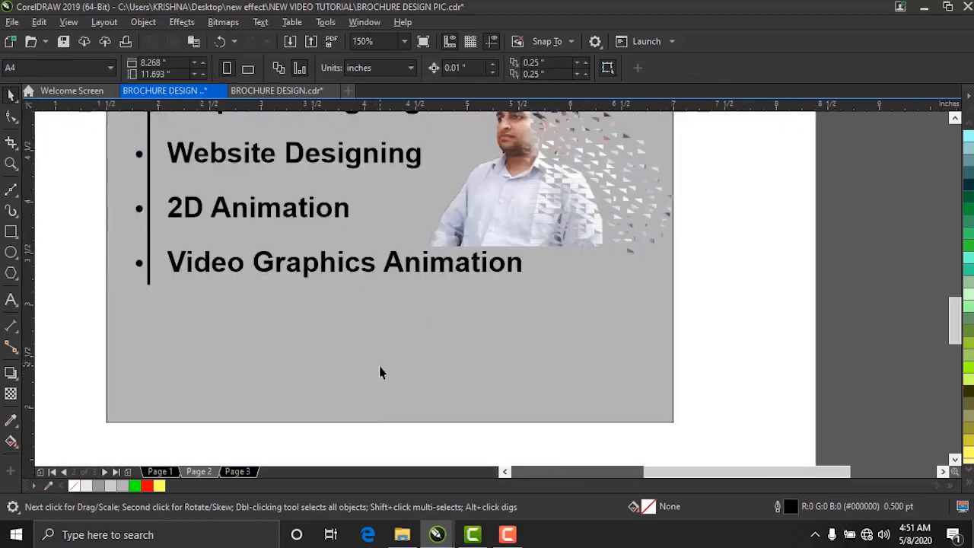
click(10, 232)
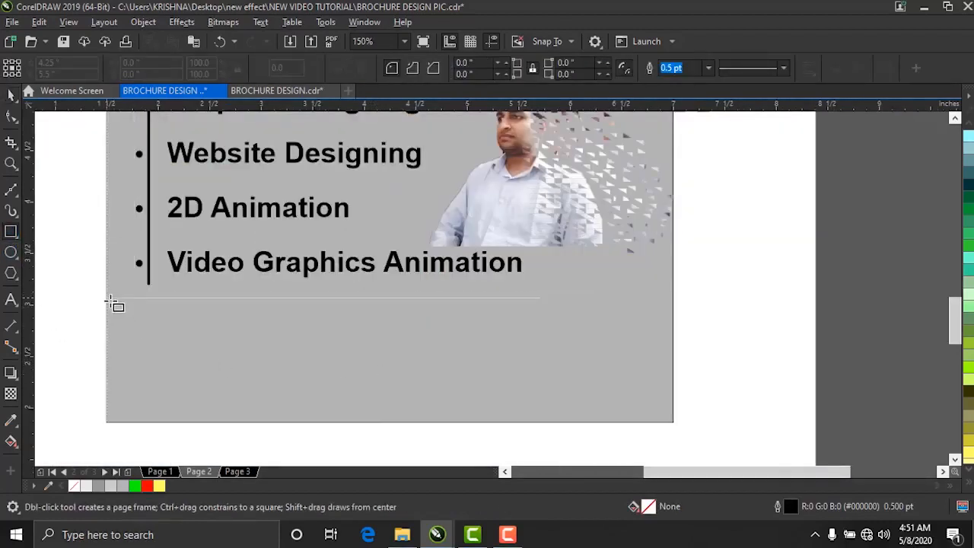
drag(108, 299, 674, 423)
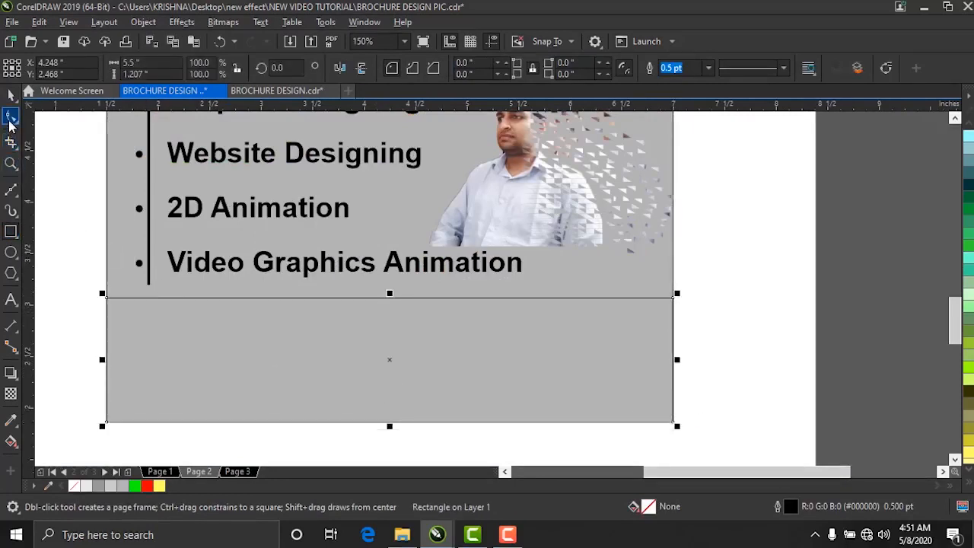
Step: Convert the bottom rectangle to curves and lower its upper-left corner node to slant the top edge
click(12, 115)
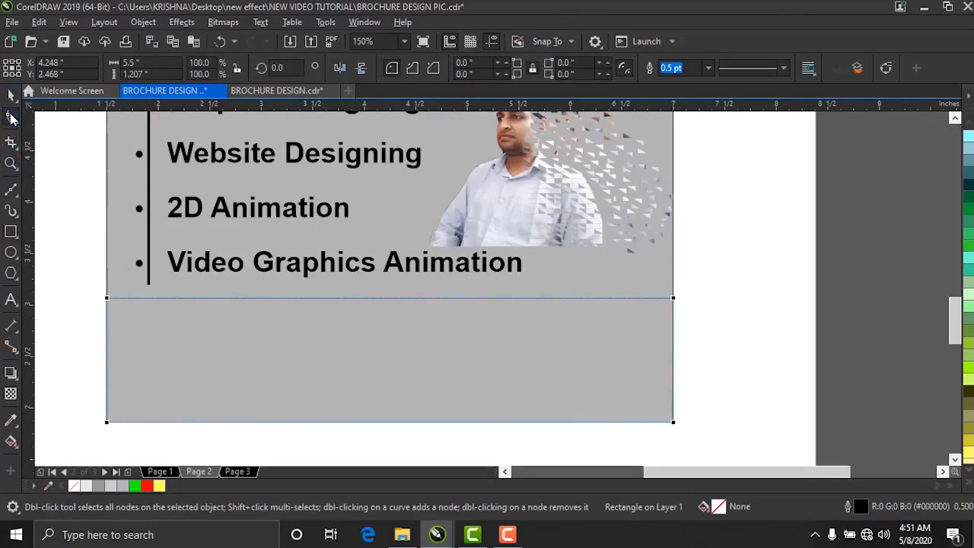
key(ctrl+q)
drag(72, 263, 137, 356)
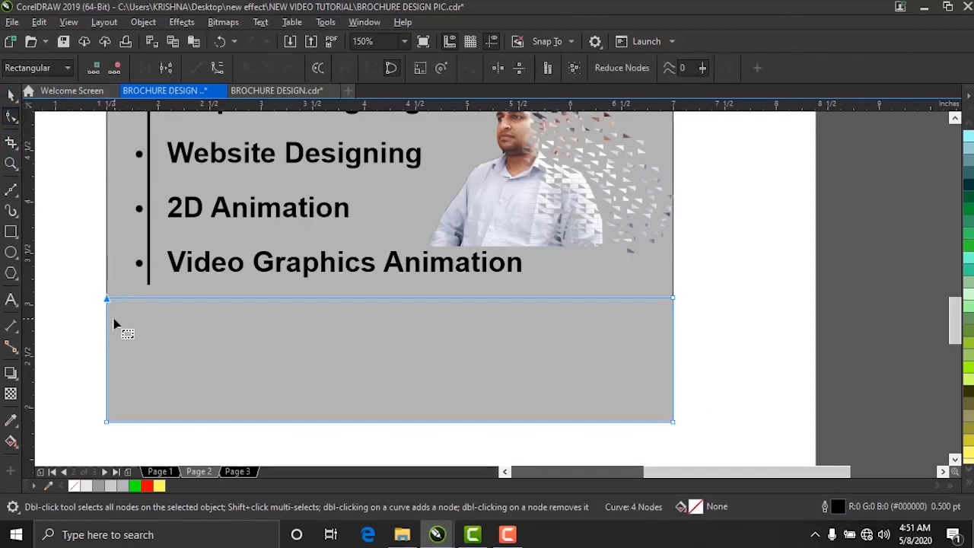
key(Down)
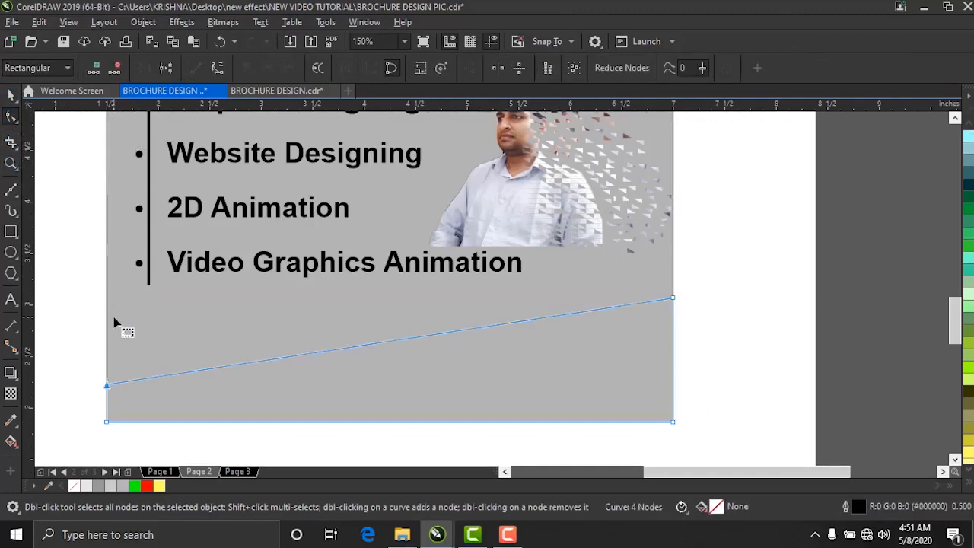
Step: Stretch the slanted footer shape upward to about 1.47 inches high and fill it with green #33CC33
click(11, 93)
drag(389, 294, 388, 265)
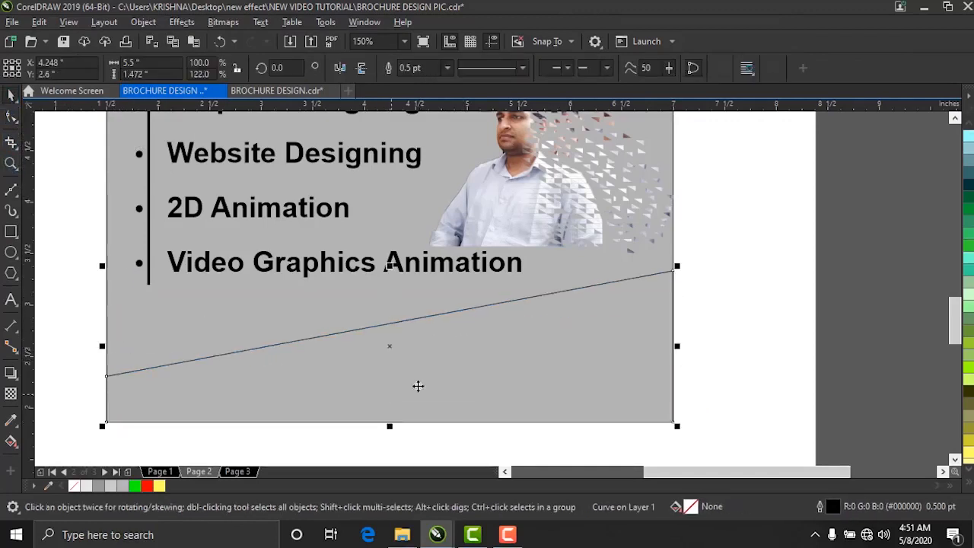
drag(968, 245, 676, 367)
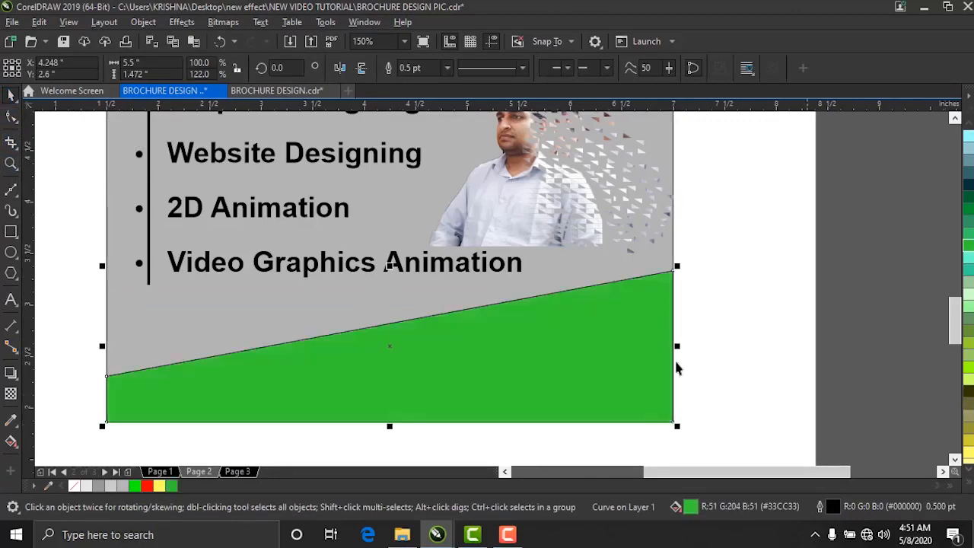